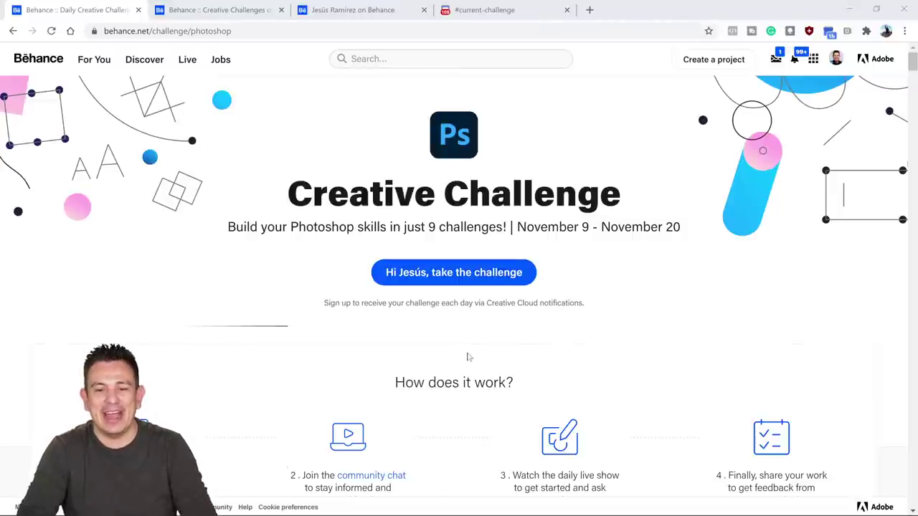
Scroll the Behance daily challenges down to the Refine a Portrait and Seamless Pattern cards
scroll(467, 357, "down", 1)
scroll(467, 357, "down", 2)
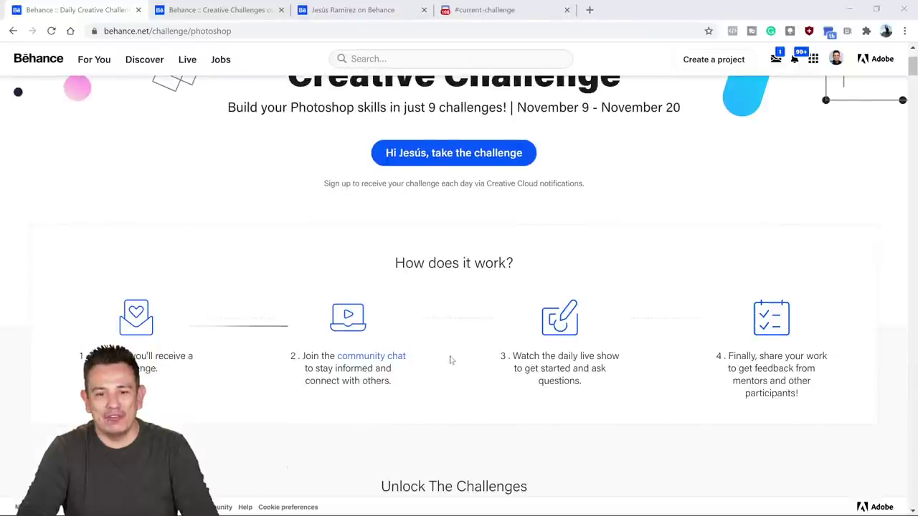
scroll(450, 359, "down", 9)
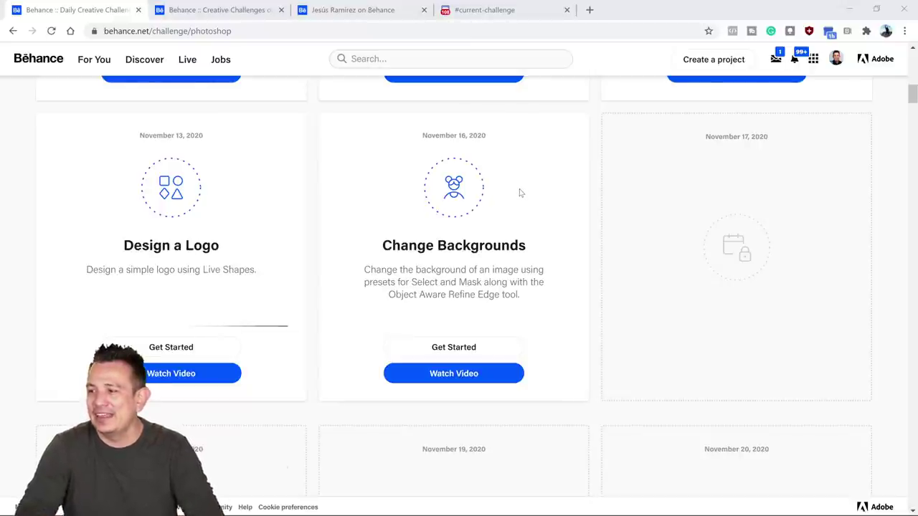
scroll(514, 219, "up", 10)
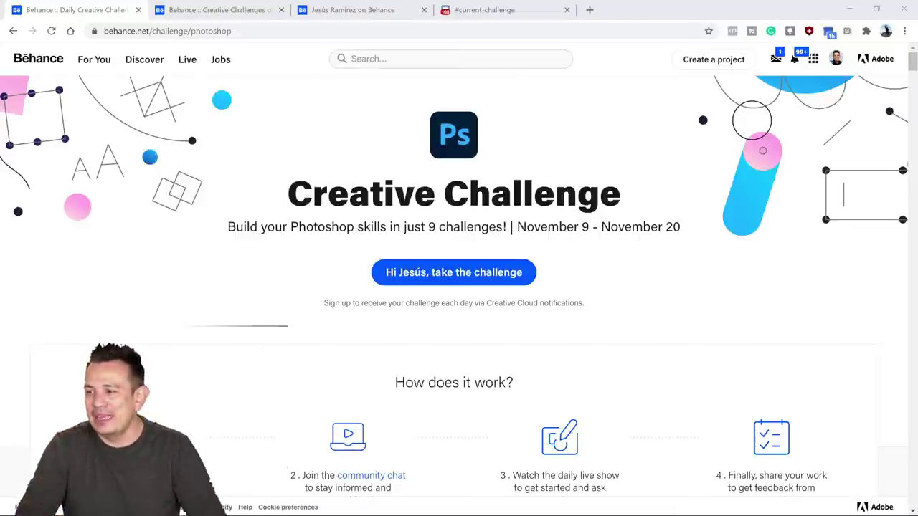
scroll(495, 166, "down", 8)
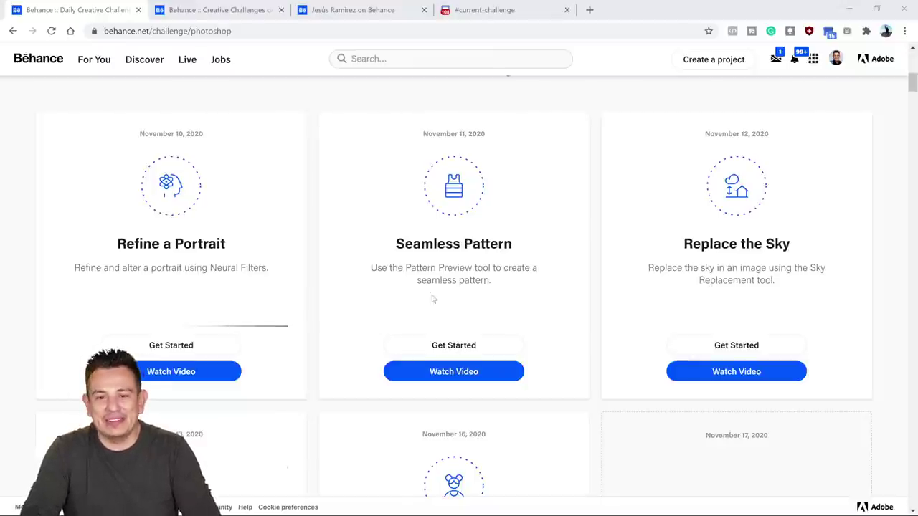
scroll(432, 297, "down", 2)
scroll(569, 336, "down", 1)
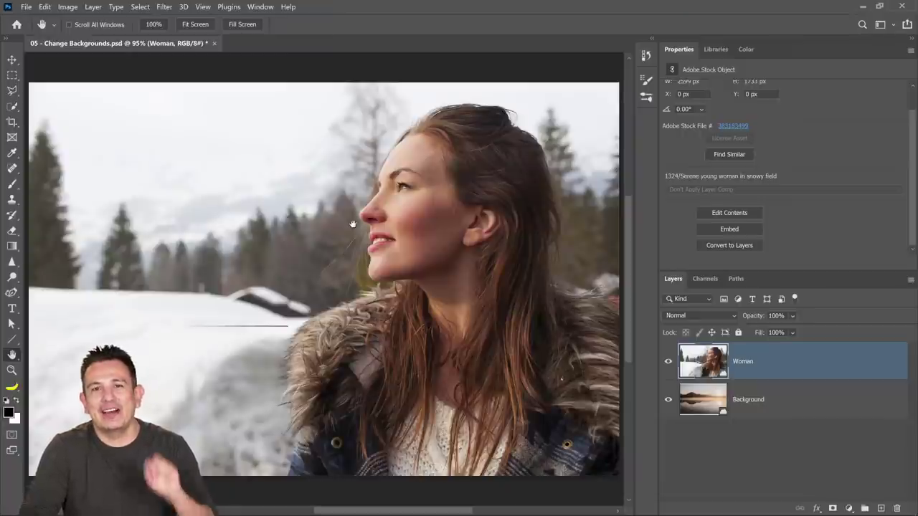
Hide and show the Woman layer twice to compare her with the lake background
left_click(668, 362)
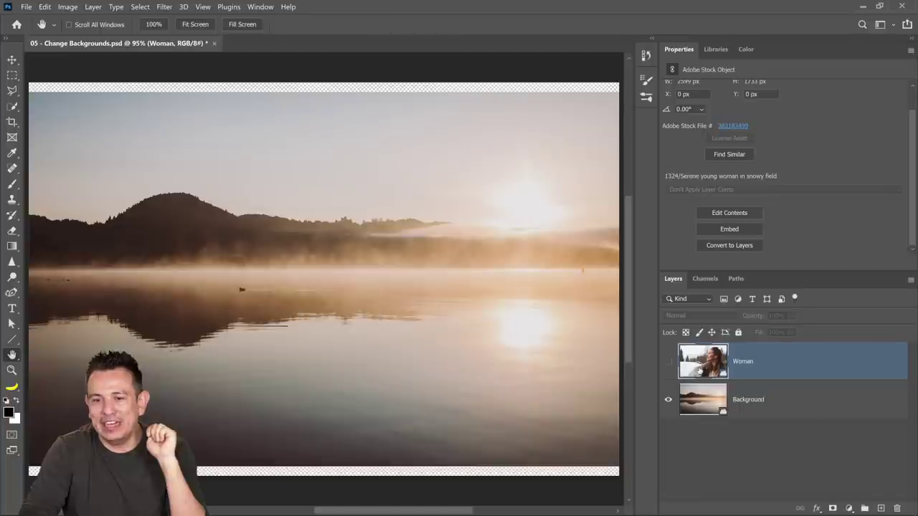
left_click(668, 362)
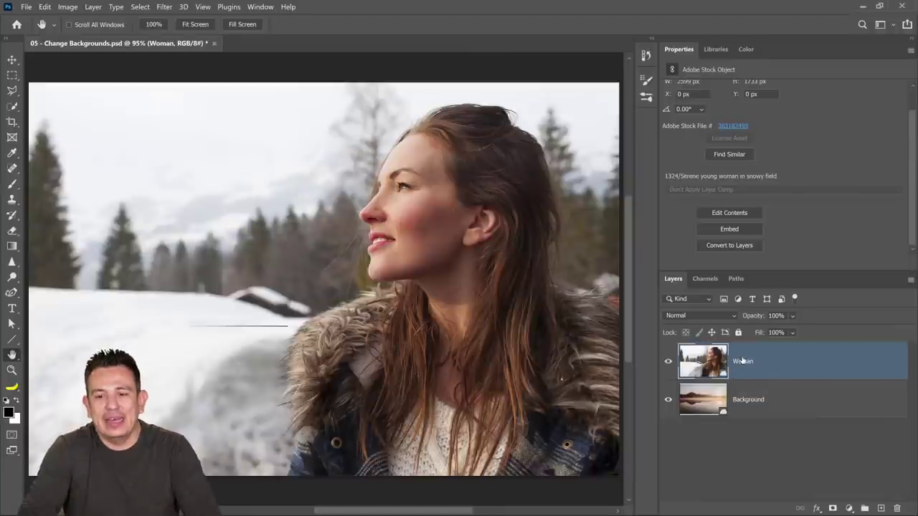
left_click(667, 362)
left_click(668, 362)
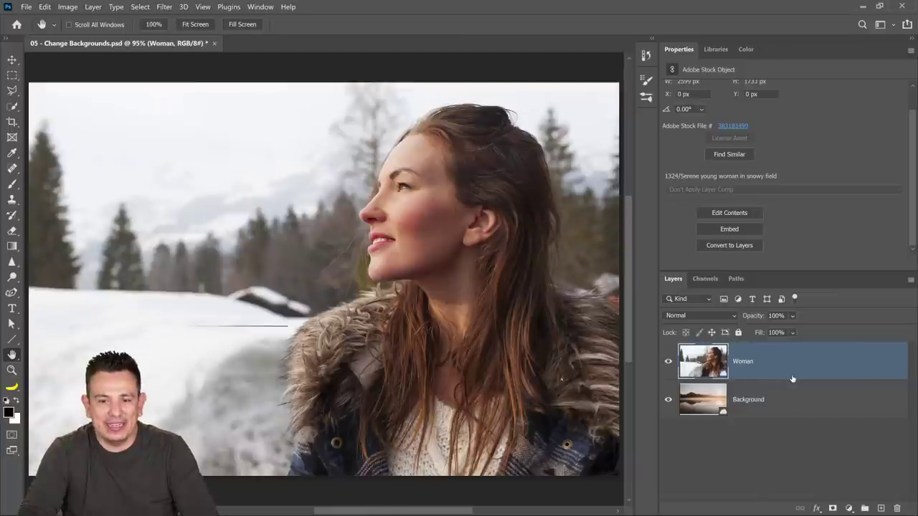
left_click(140, 7)
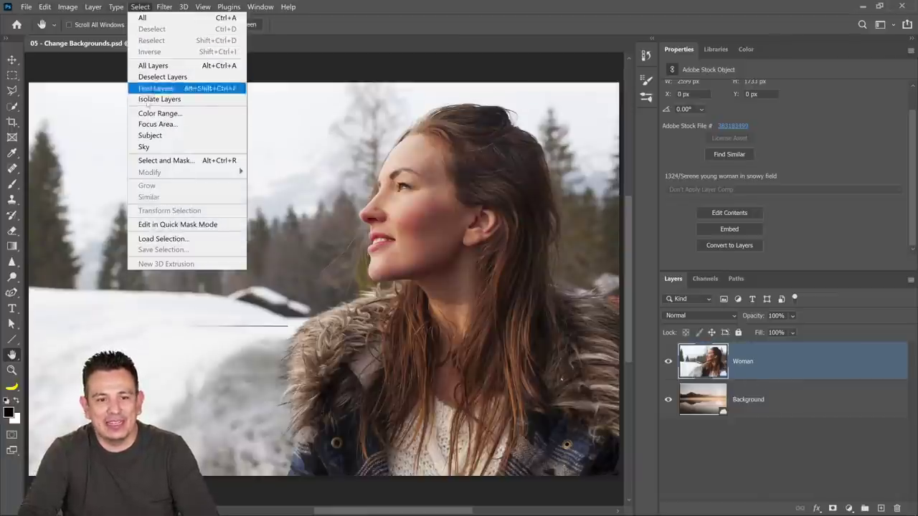
Open Select and Mask on the Woman layer with Output To set to Layer Mask
left_click(152, 160)
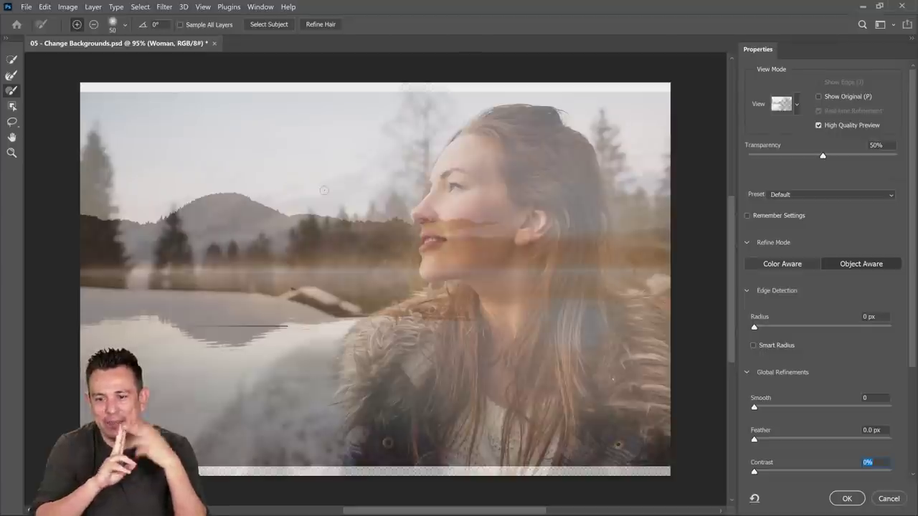
scroll(916, 291, "down", 5)
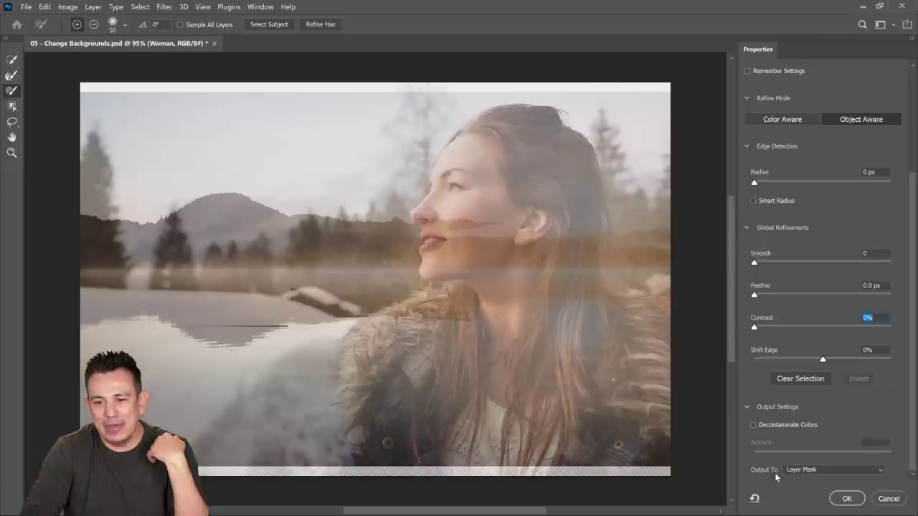
left_click(800, 470)
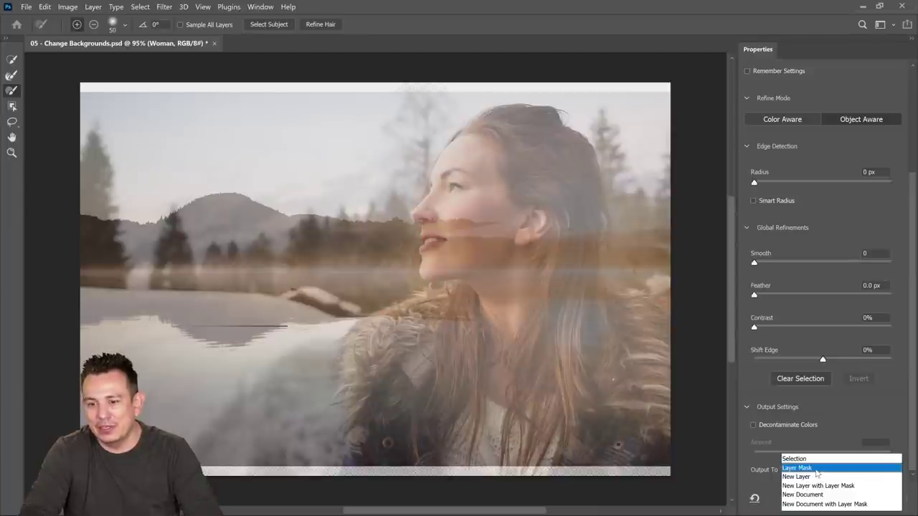
left_click(817, 468)
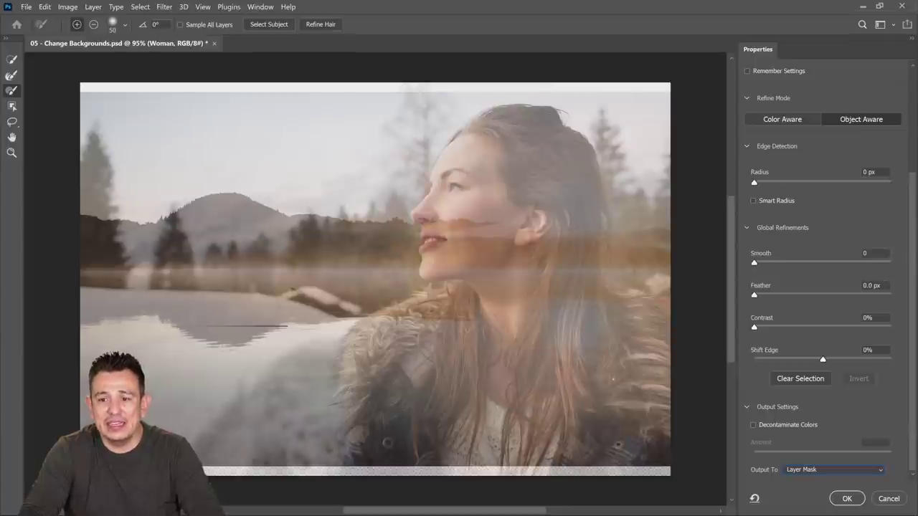
scroll(914, 250, "up", 3)
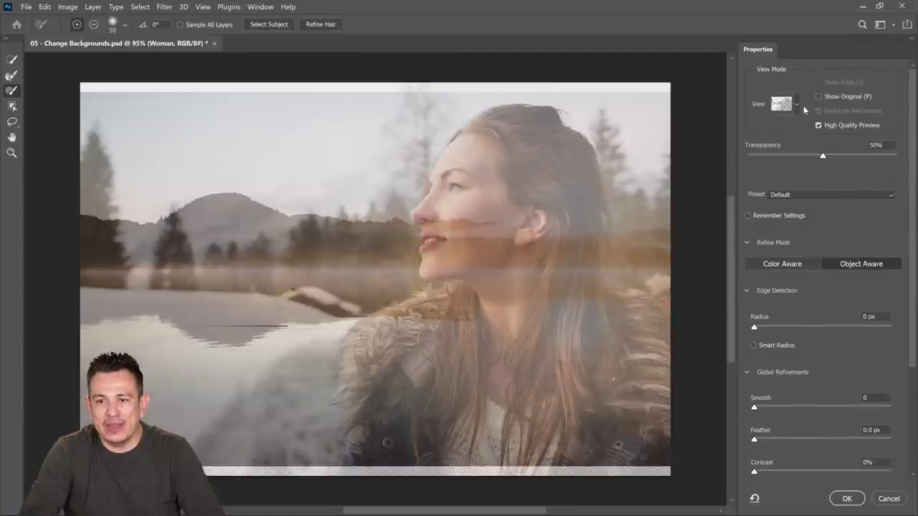
Keep the Onion Skin view mode at 50% transparency, then pick Quick Selection
left_click(798, 105)
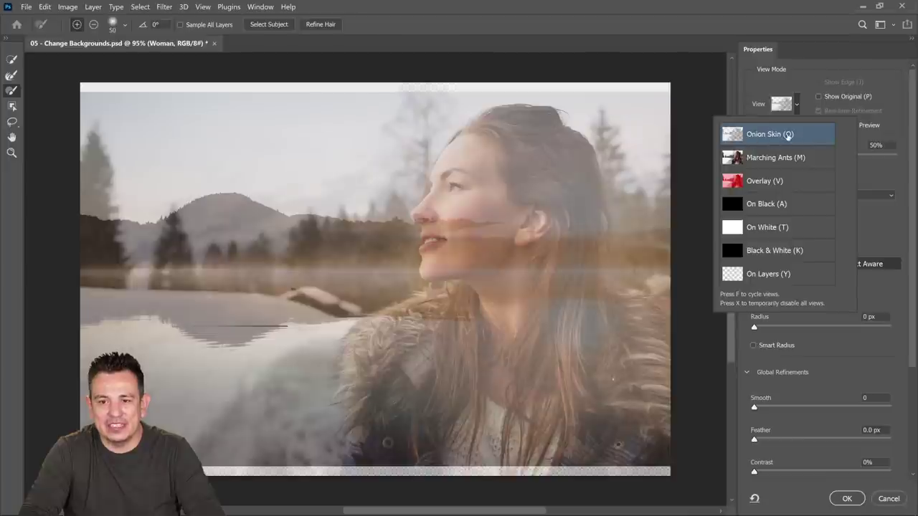
left_click(904, 139)
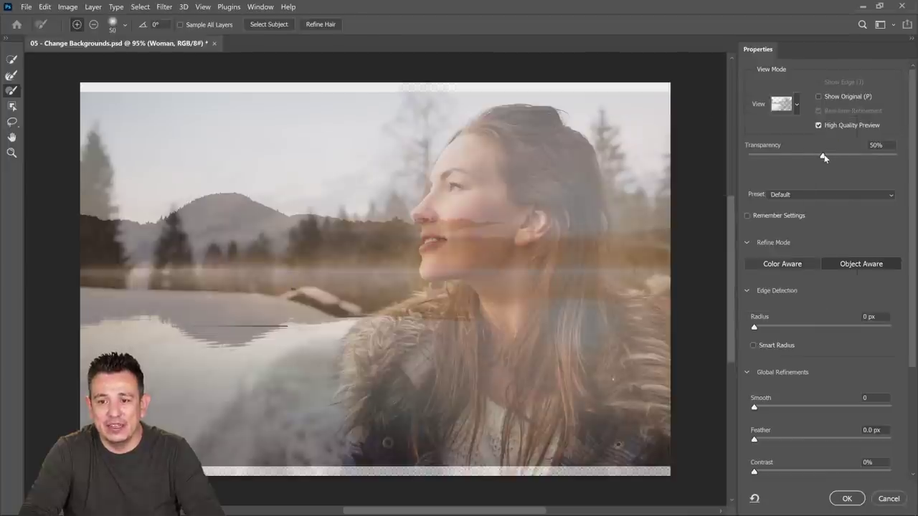
mouse_move(824, 157)
left_mouse_down()
mouse_move(895, 156)
mouse_move(764, 156)
mouse_move(822, 162)
left_mouse_up()
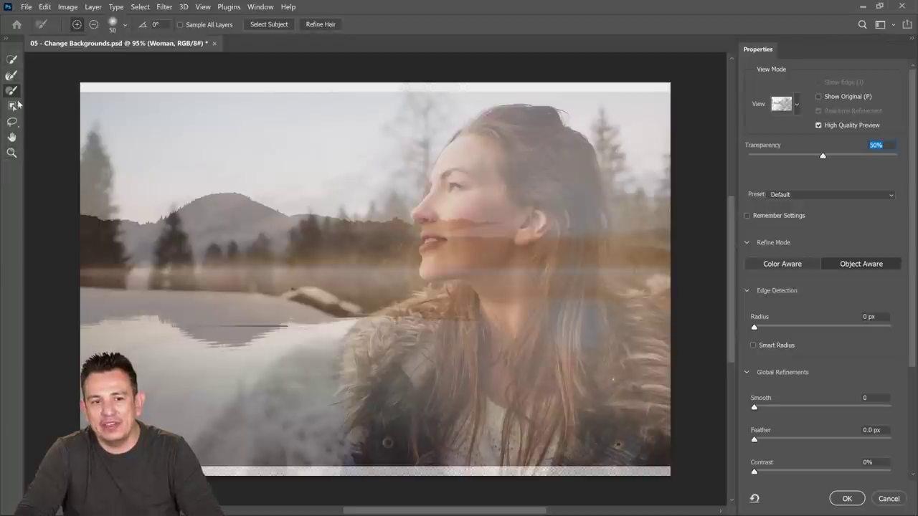
left_click(12, 61)
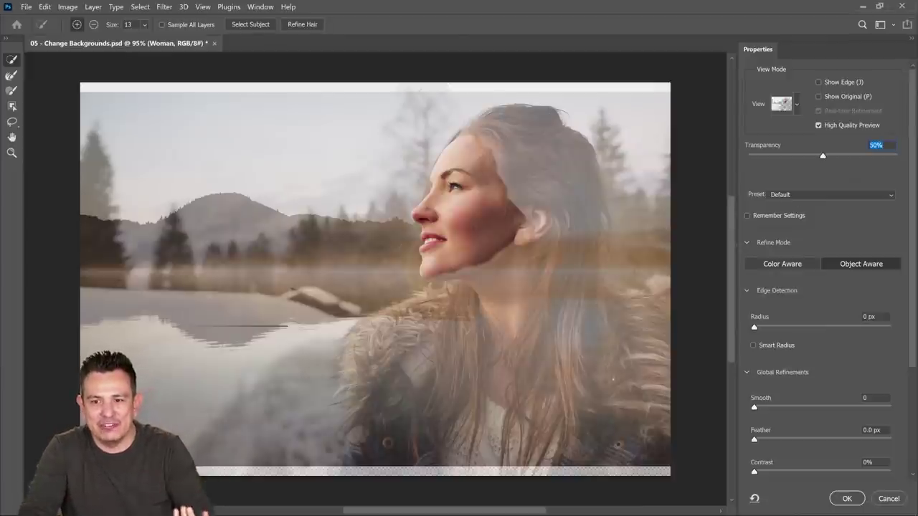
Raise transparency to 70% and brush the ear and nearby hair into the selection
left_click_drag(822, 157, 852, 161)
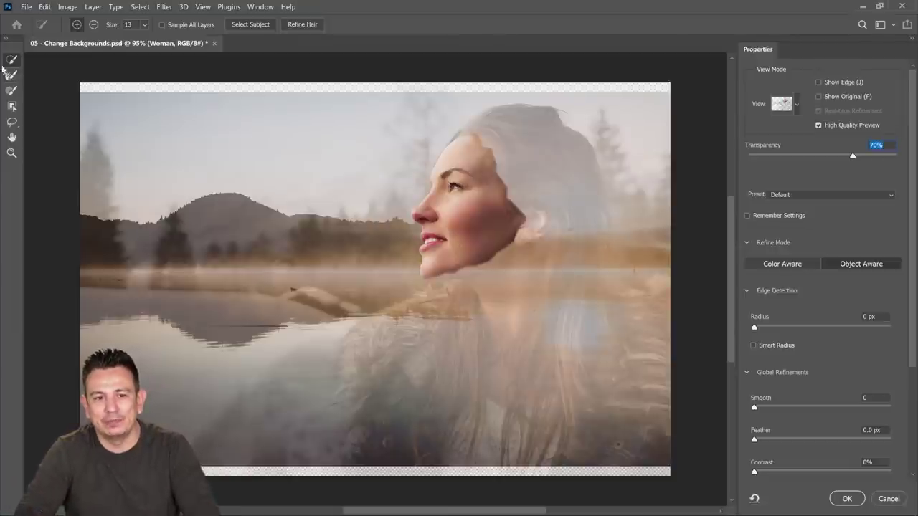
left_click(12, 91)
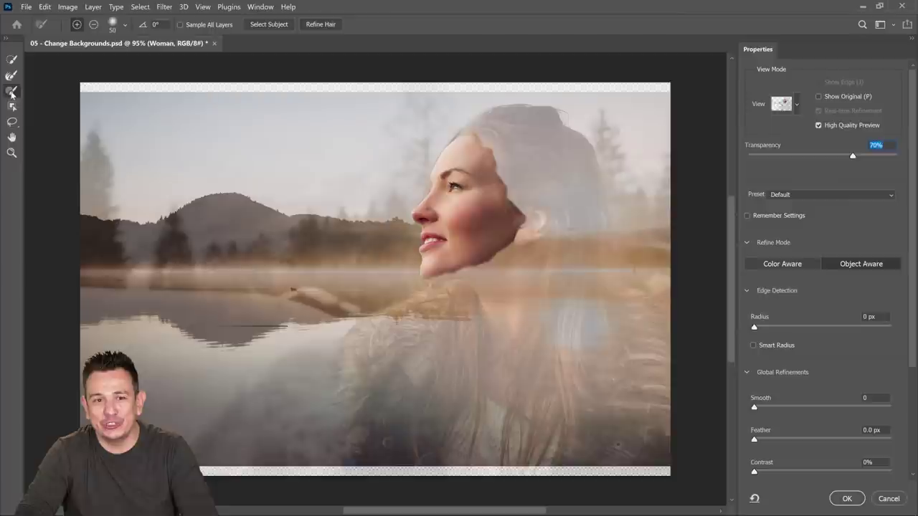
left_click(93, 25)
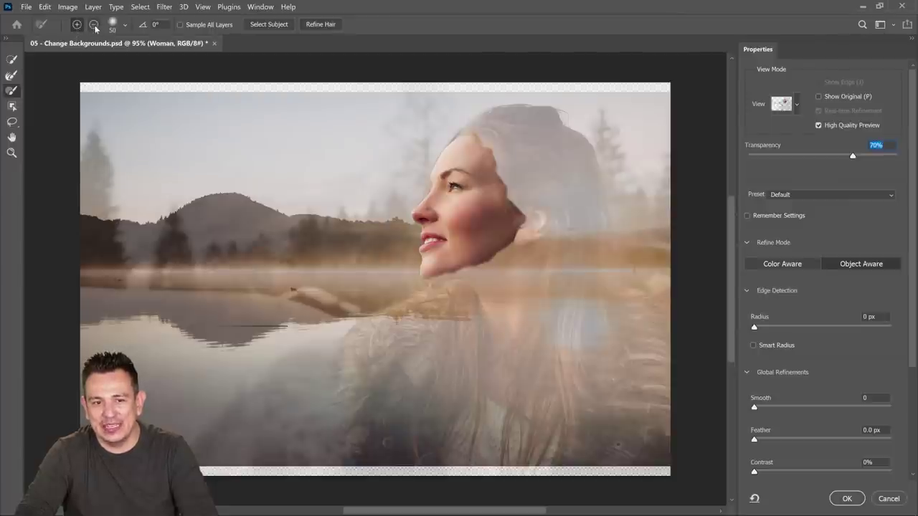
left_click(77, 25)
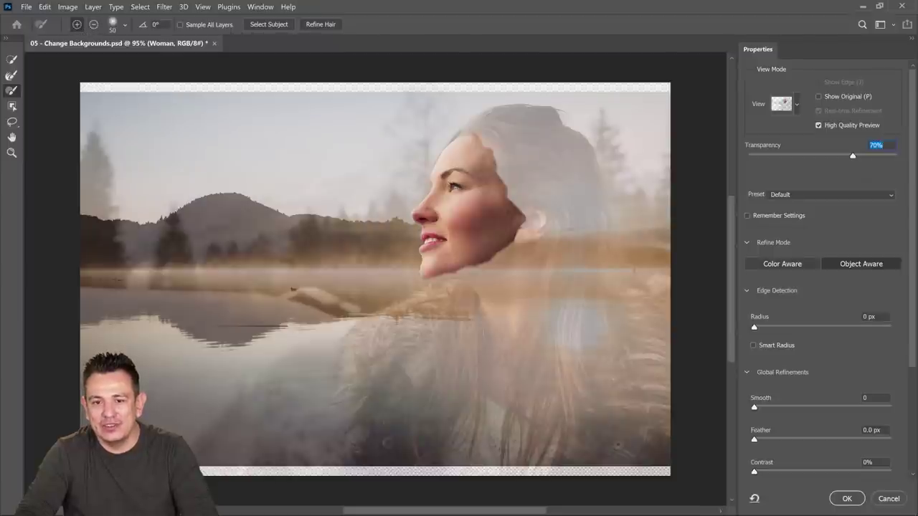
mouse_move(525, 208)
left_mouse_down()
mouse_move(523, 249)
mouse_move(538, 249)
mouse_move(545, 200)
mouse_move(559, 223)
mouse_move(552, 180)
left_mouse_up()
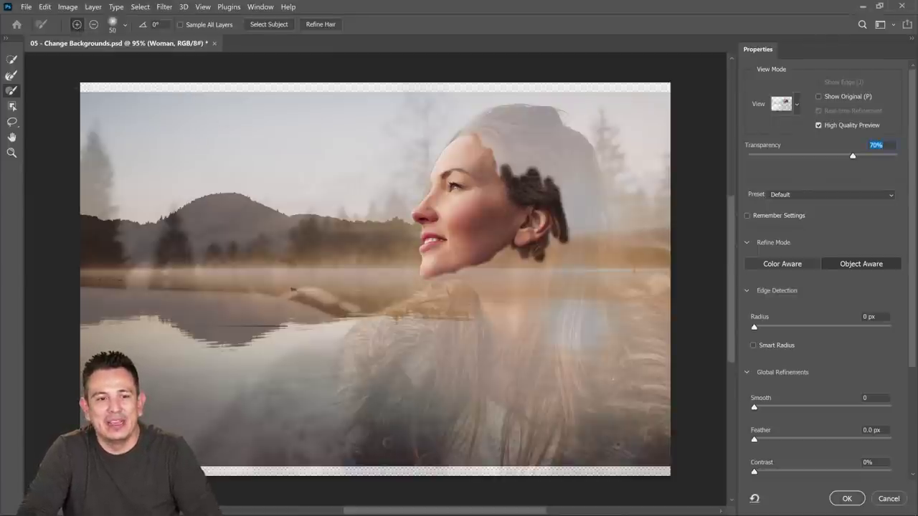
Add the hair above the ear to the selection with the freehand Lasso
left_click(15, 124)
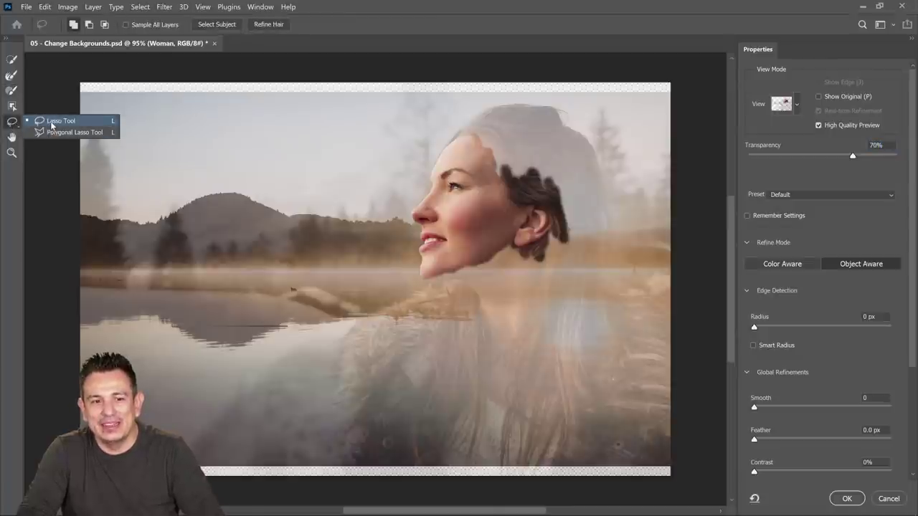
left_click(51, 124)
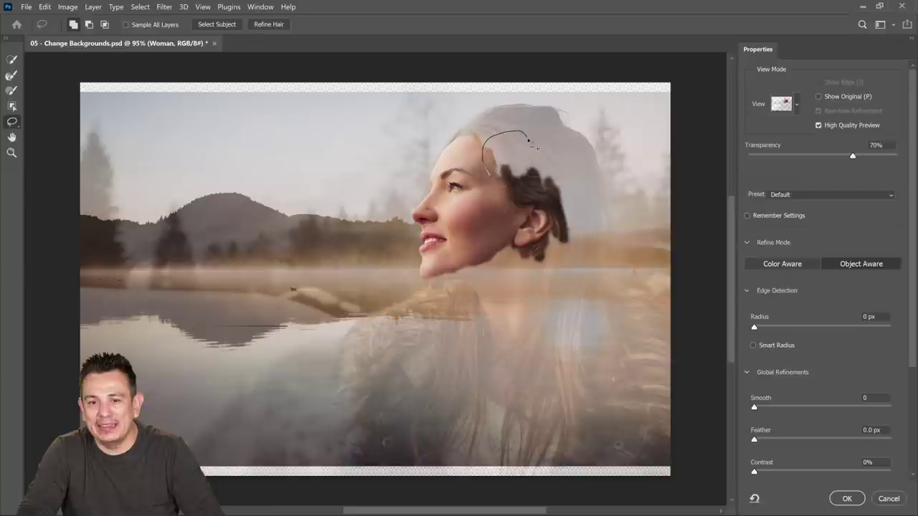
mouse_move(557, 262)
left_mouse_down()
mouse_move(508, 243)
mouse_move(499, 188)
mouse_move(485, 171)
left_mouse_up()
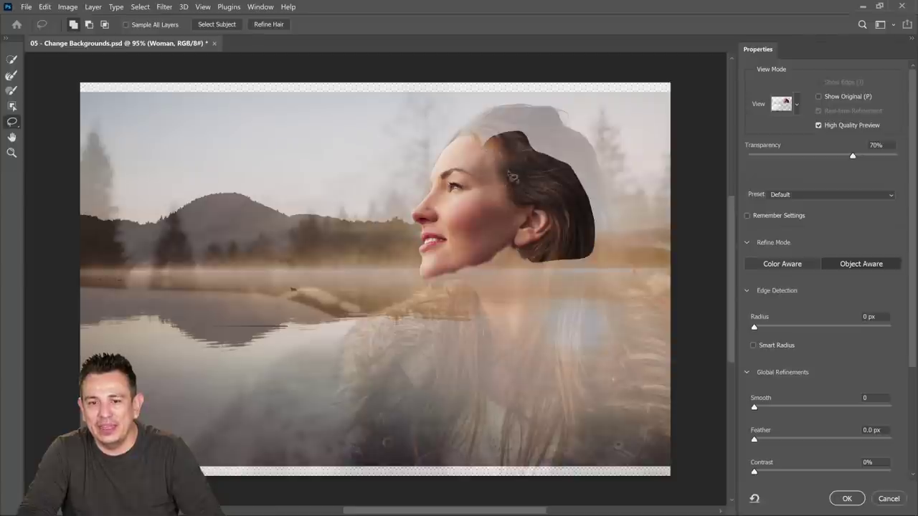
Add the neck and shoulder below the chin with a Polygonal Lasso outline
right_click(7, 125)
left_click(57, 132)
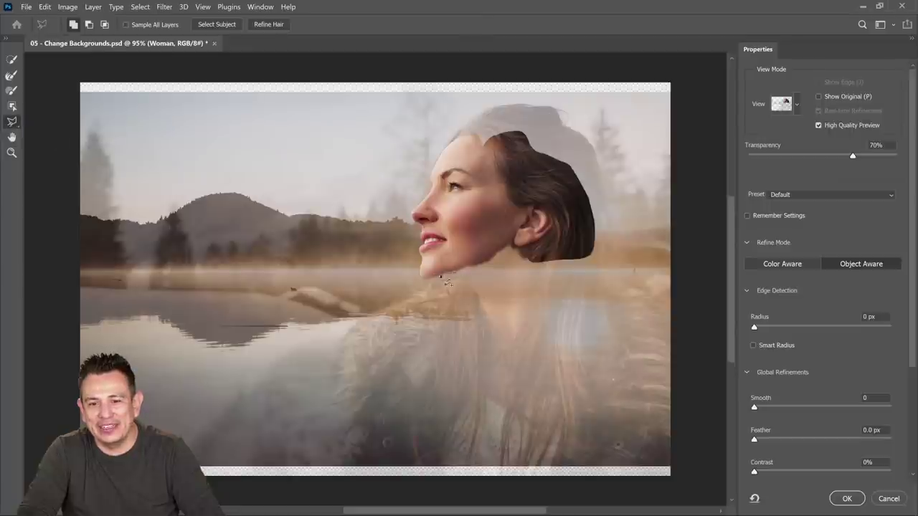
left_click(467, 281)
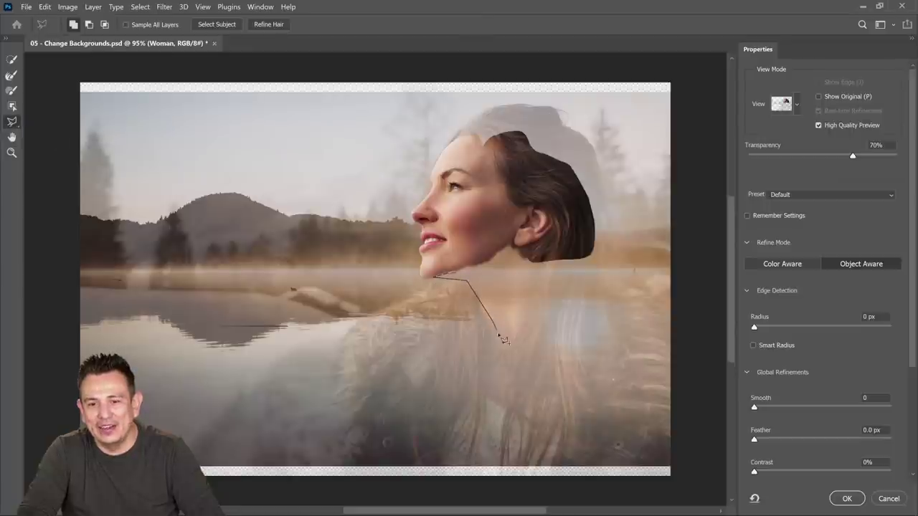
left_click(492, 320)
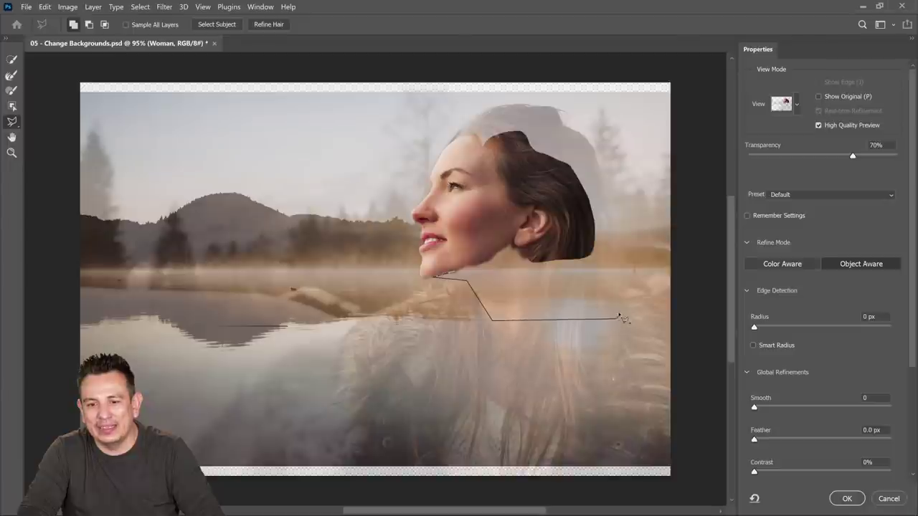
left_click(614, 319)
left_click(572, 268)
left_click(524, 276)
left_click(487, 249)
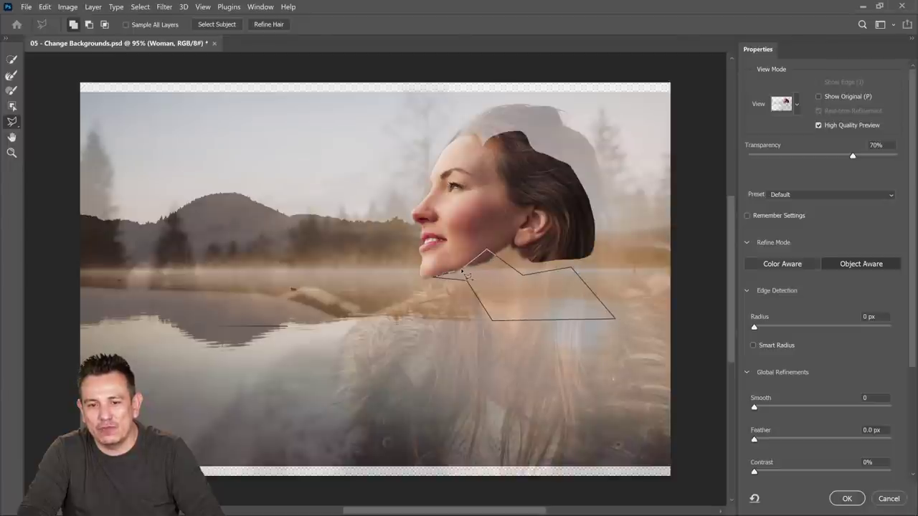
left_click(462, 278)
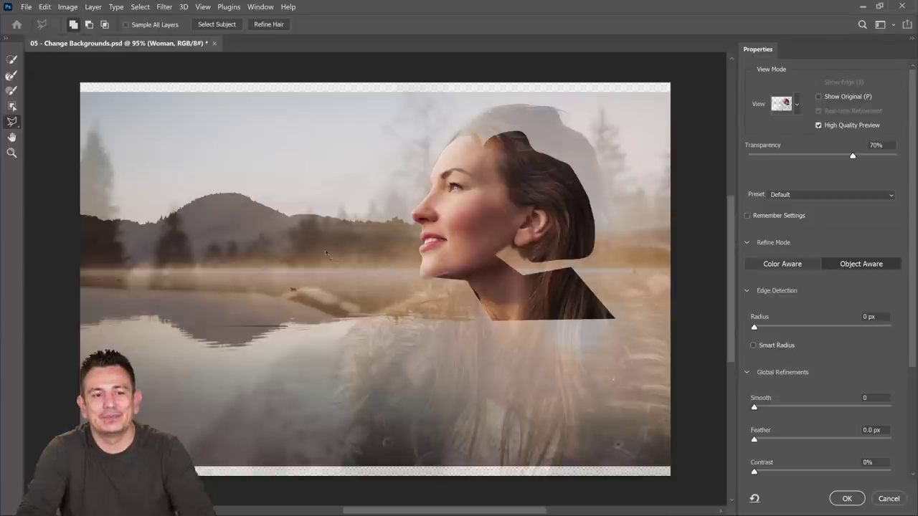
left_click(11, 152)
Zoom into the face, pan around it, then fit the whole image on screen
left_click(545, 251)
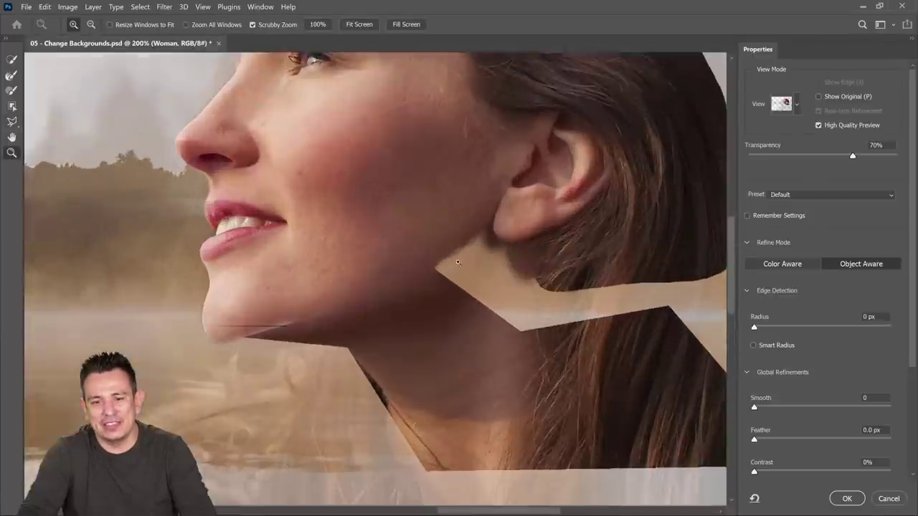
left_click(14, 136)
left_click_drag(67, 137, 93, 165)
double_click(12, 138)
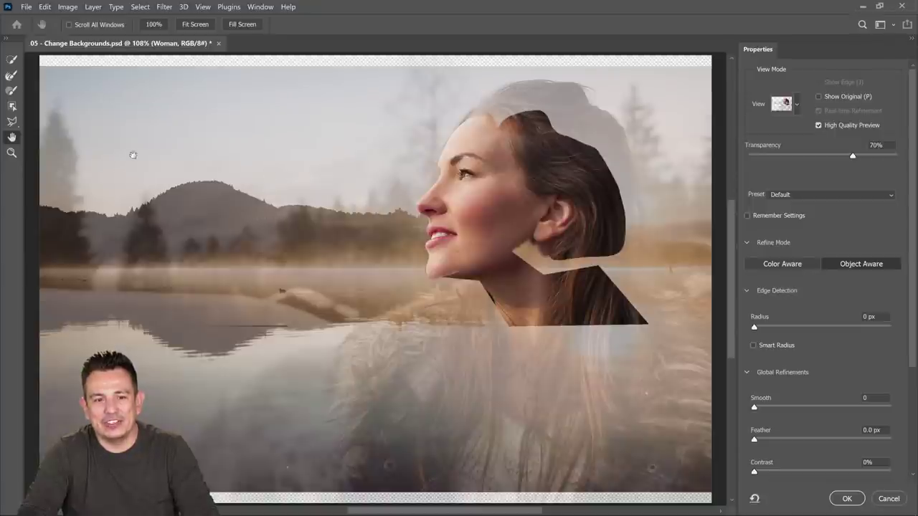
Outline the woman's hair and body with the Object Selection tool in Lasso mode
left_click(12, 107)
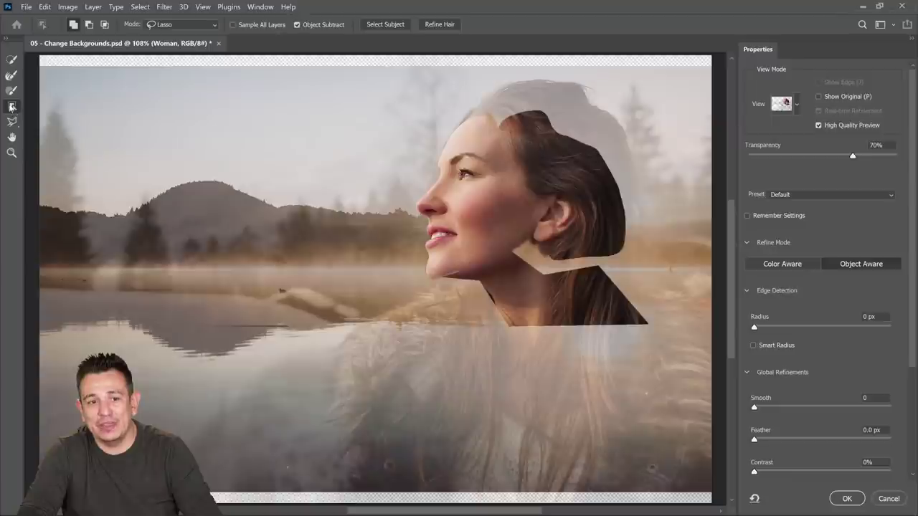
left_click(180, 24)
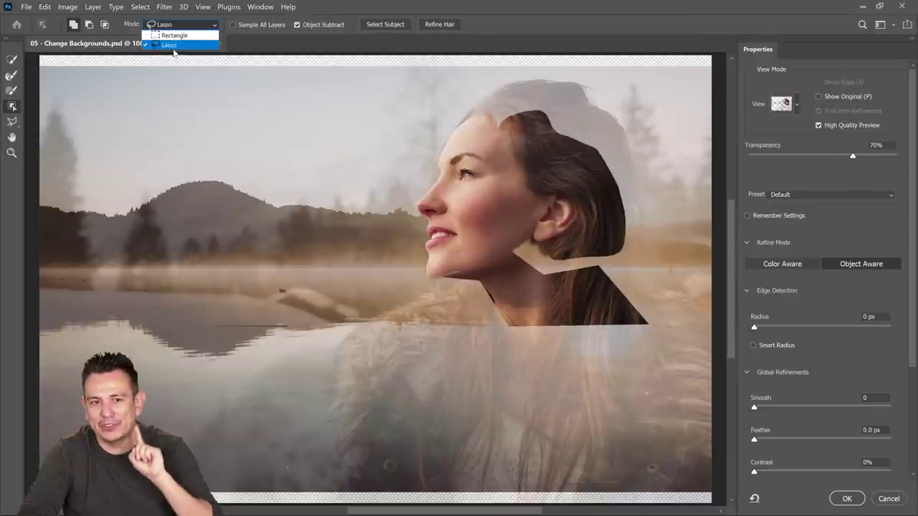
left_click(174, 52)
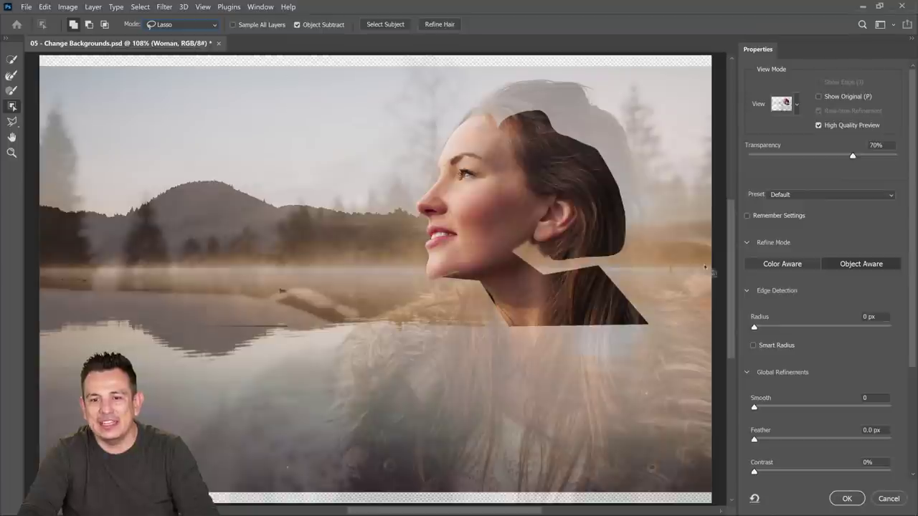
mouse_move(719, 300)
left_mouse_down()
mouse_move(656, 175)
mouse_move(645, 128)
mouse_move(625, 102)
mouse_move(577, 75)
mouse_move(485, 74)
mouse_move(402, 166)
left_mouse_up()
mouse_move(411, 257)
left_mouse_down()
mouse_move(342, 330)
mouse_move(311, 428)
mouse_move(313, 496)
left_mouse_up()
mouse_move(581, 496)
left_mouse_down()
mouse_move(649, 509)
mouse_move(730, 500)
mouse_move(716, 430)
mouse_move(724, 318)
left_mouse_up()
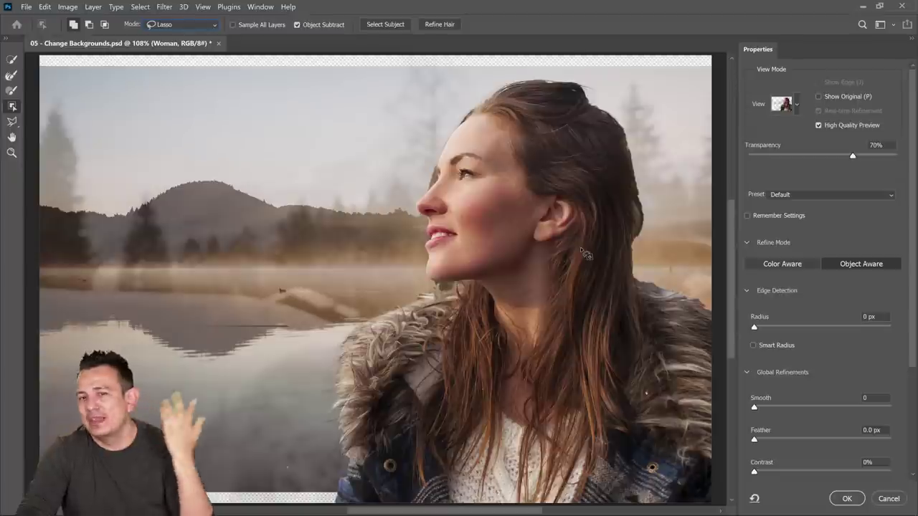
Run Select Subject on the woman and confirm discarding the previous selection
left_click(390, 28)
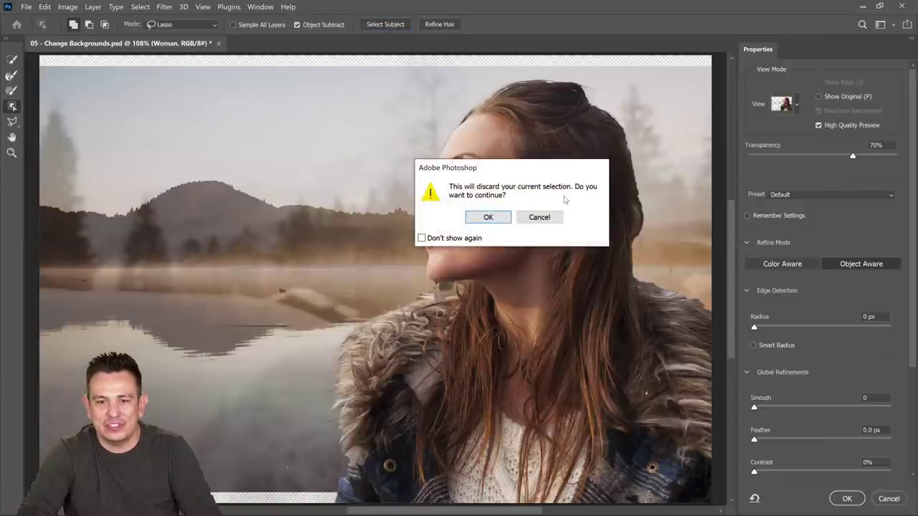
left_click(504, 215)
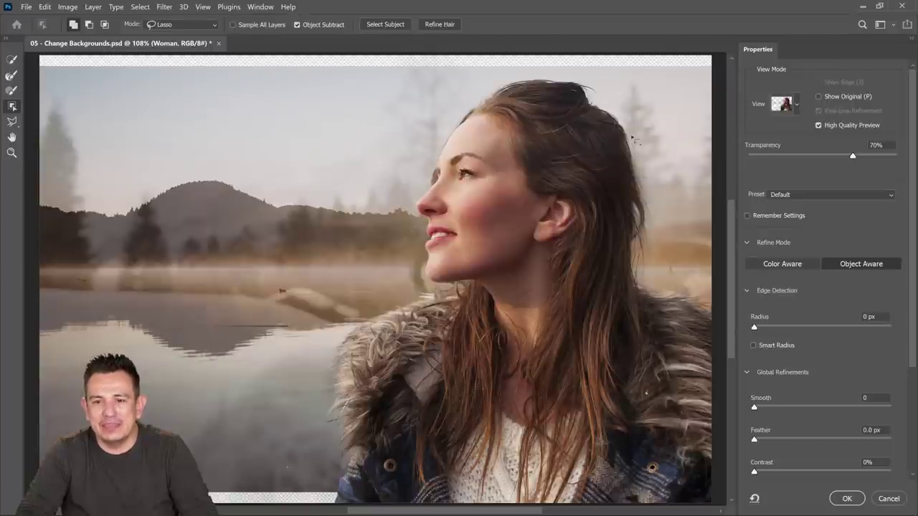
Preview the selection On White (T), then as a Black & White mask
left_click(794, 106)
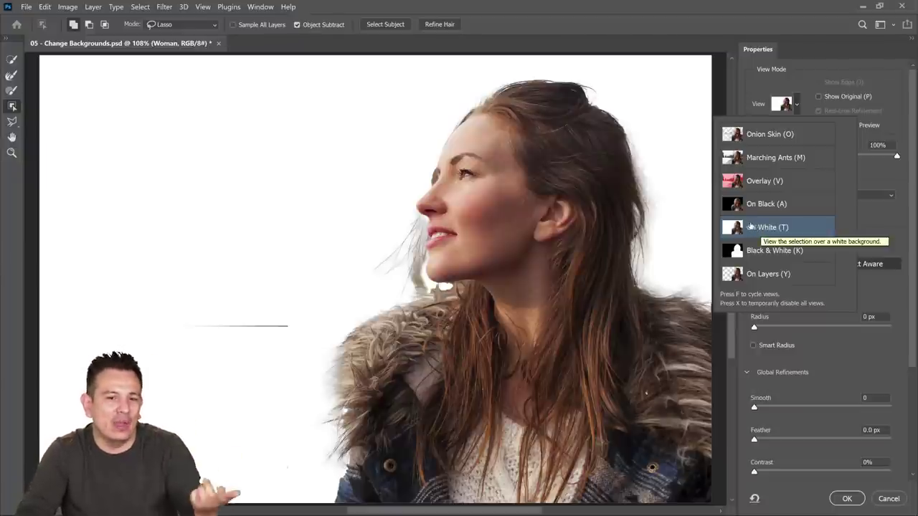
key("t")
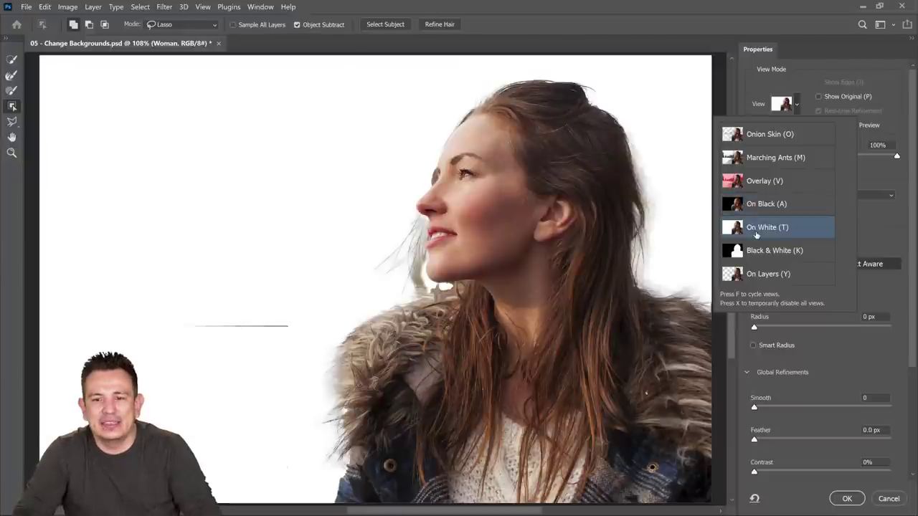
left_click(800, 52)
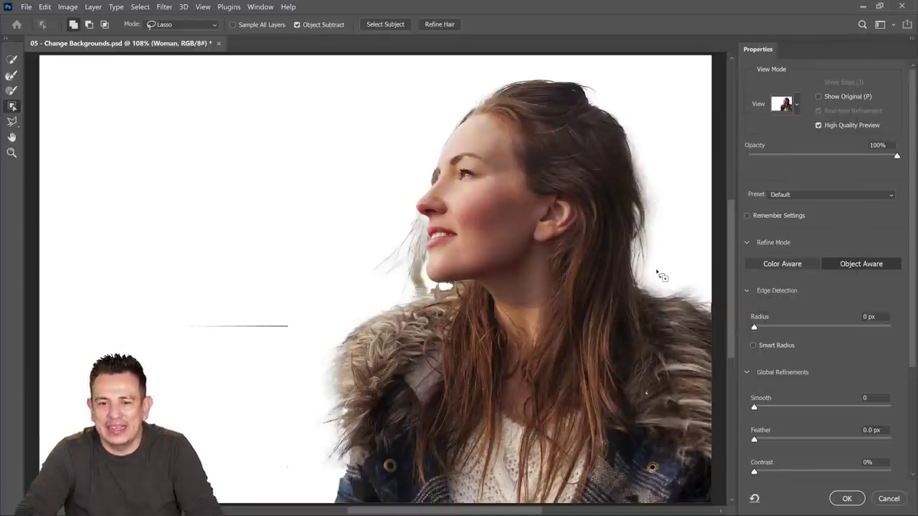
left_click(796, 105)
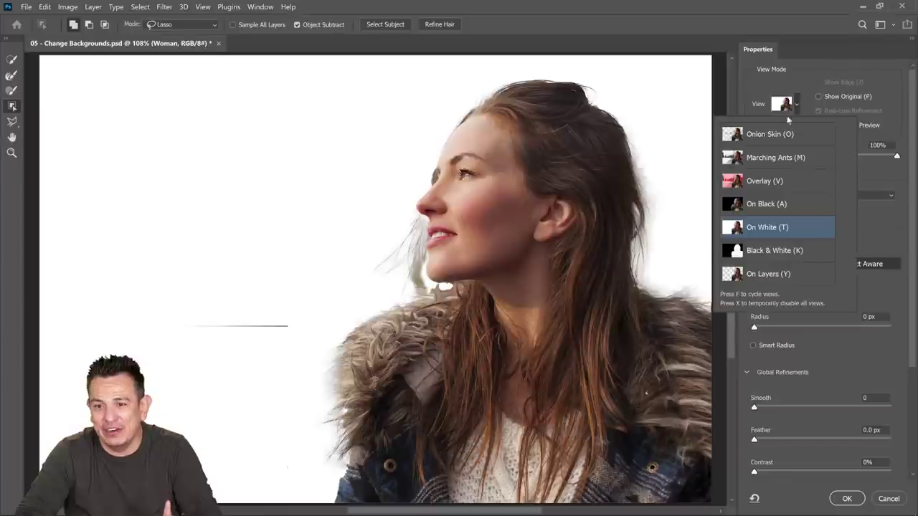
left_click(760, 253)
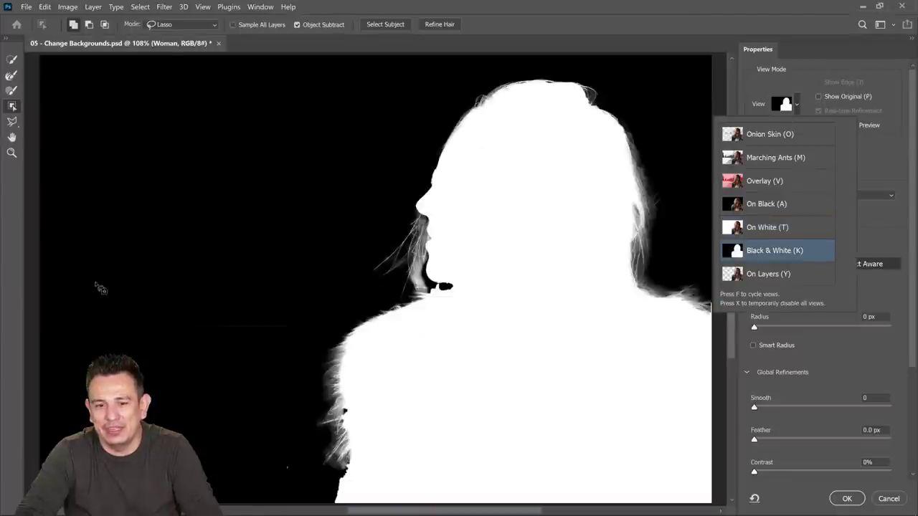
left_click(12, 153)
Inspect the mask's hair and nose-lips profile at 300%, then zoom to 700% on the edge
left_click_drag(439, 238, 435, 335)
scroll(435, 335, "up", 5)
scroll(406, 326, "right", 8)
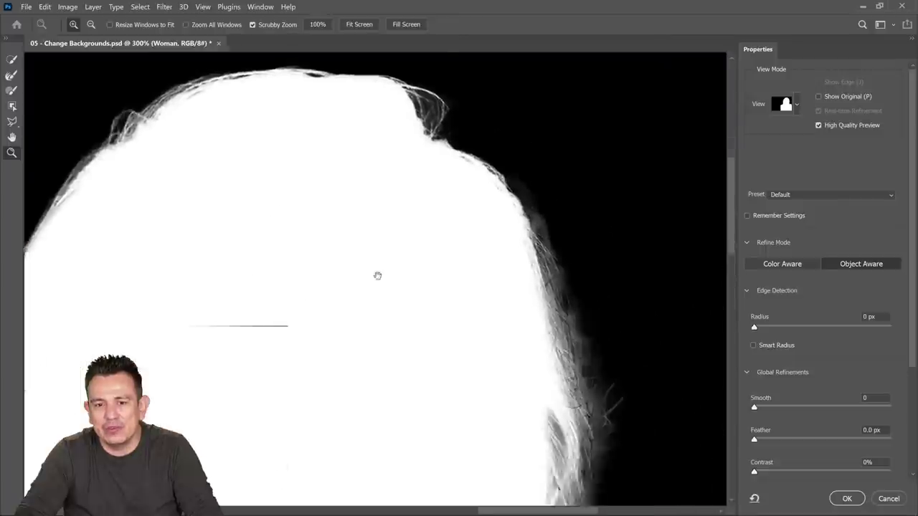
scroll(380, 316, "left", 5)
scroll(430, 294, "up", 5)
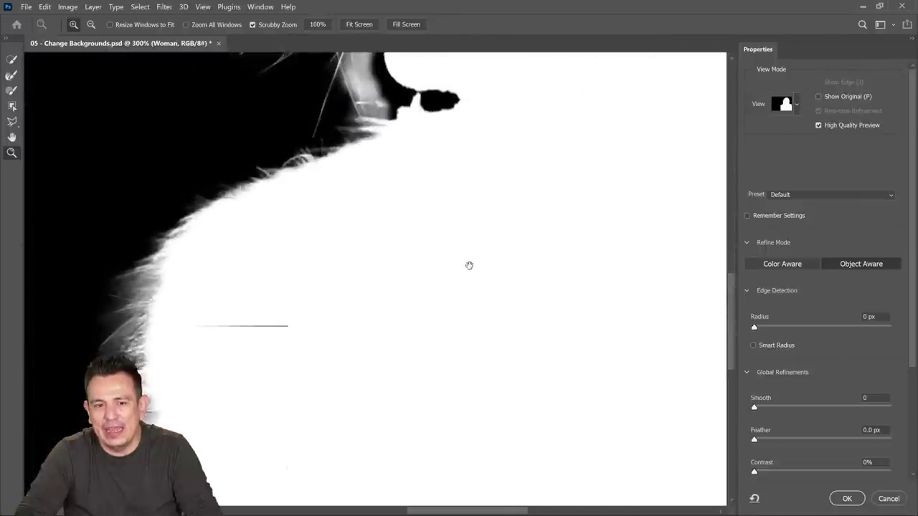
scroll(167, 297, "down", 10)
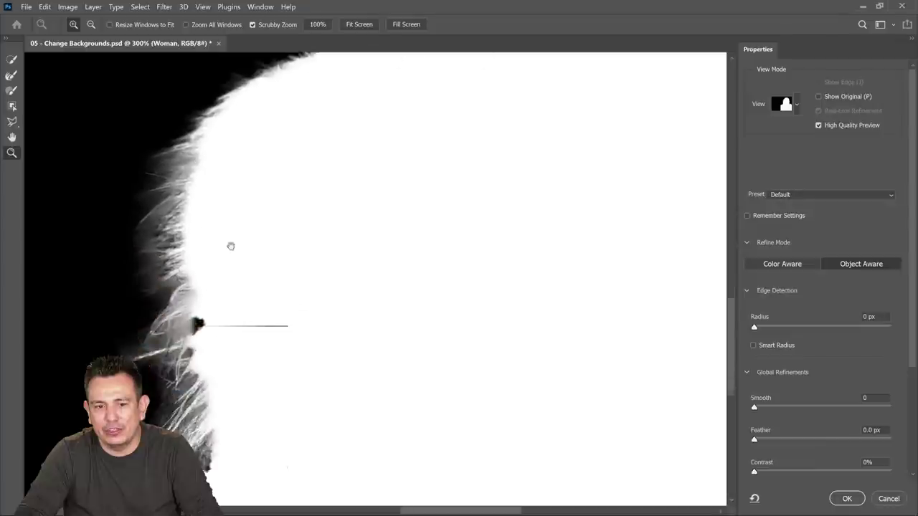
scroll(194, 280, "up", 3)
left_click_drag(236, 253, 348, 451)
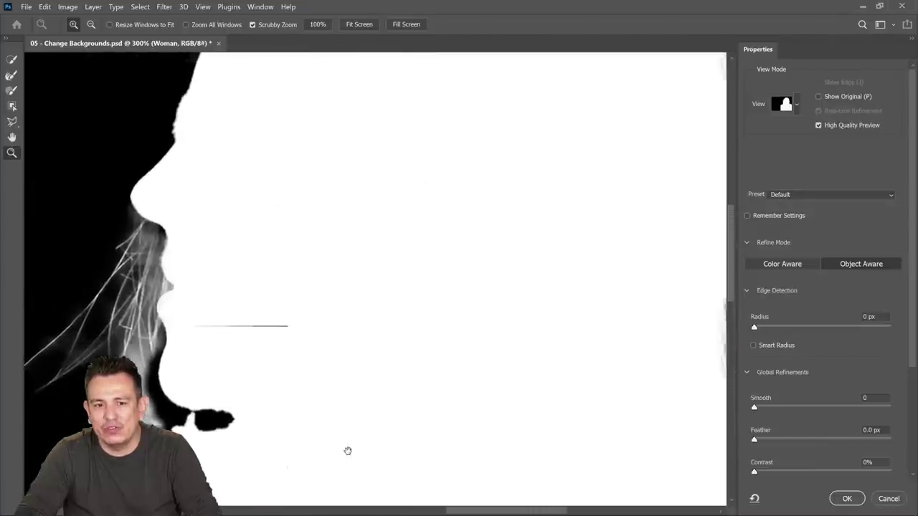
scroll(334, 289, "down", 8)
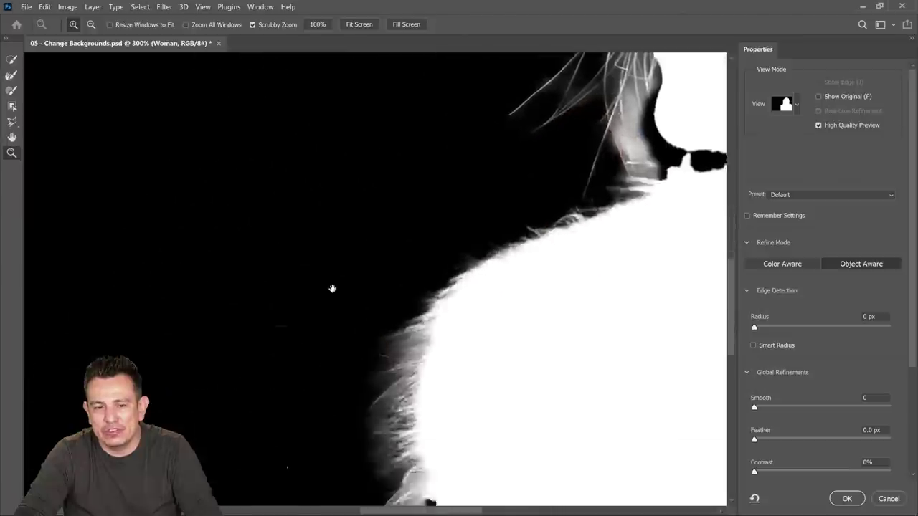
scroll(297, 165, "up", 1)
left_click_drag(345, 220, 345, 219)
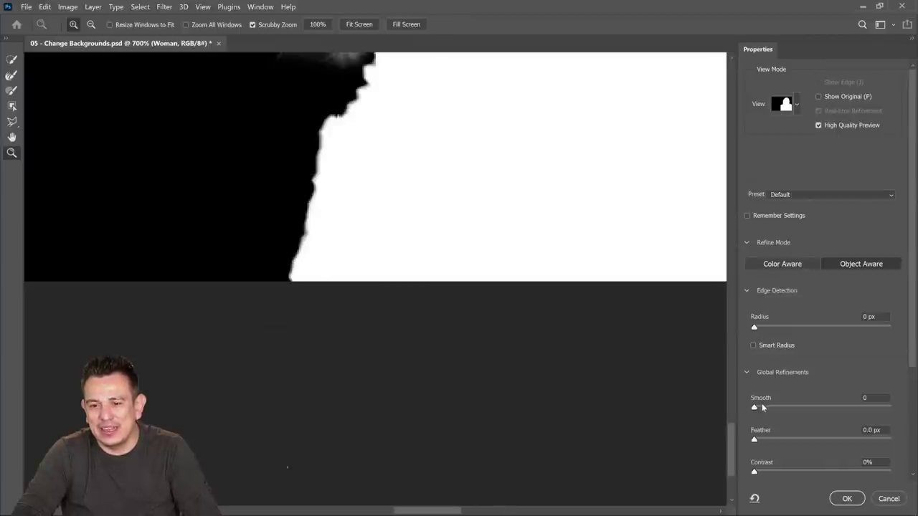
Set Global Refinements Smooth to 14 and Contrast to 22%, checking the edge
left_click_drag(754, 408, 772, 408)
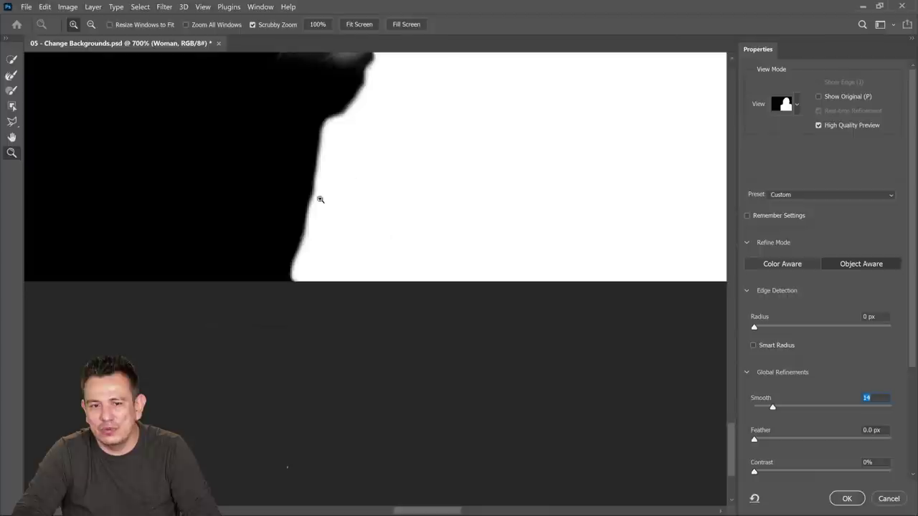
left_click_drag(347, 168, 378, 178)
scroll(378, 179, "down", 5)
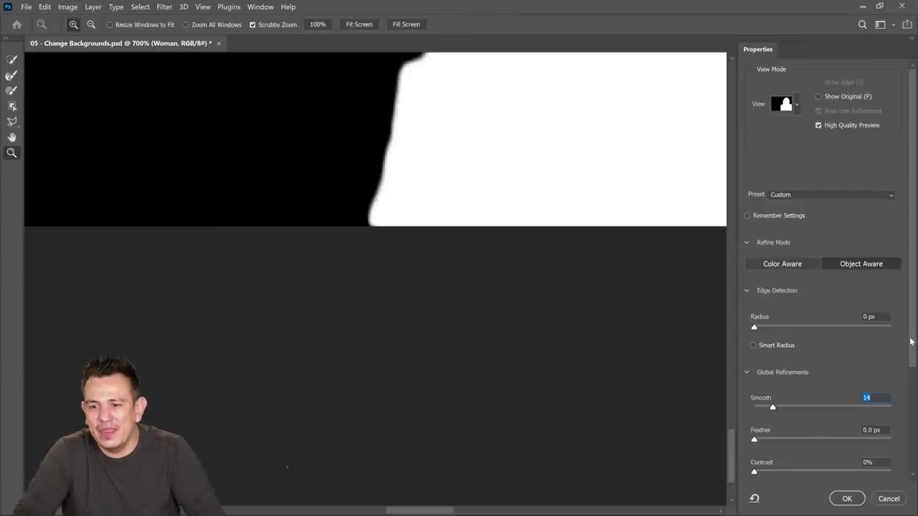
left_click_drag(910, 342, 902, 407)
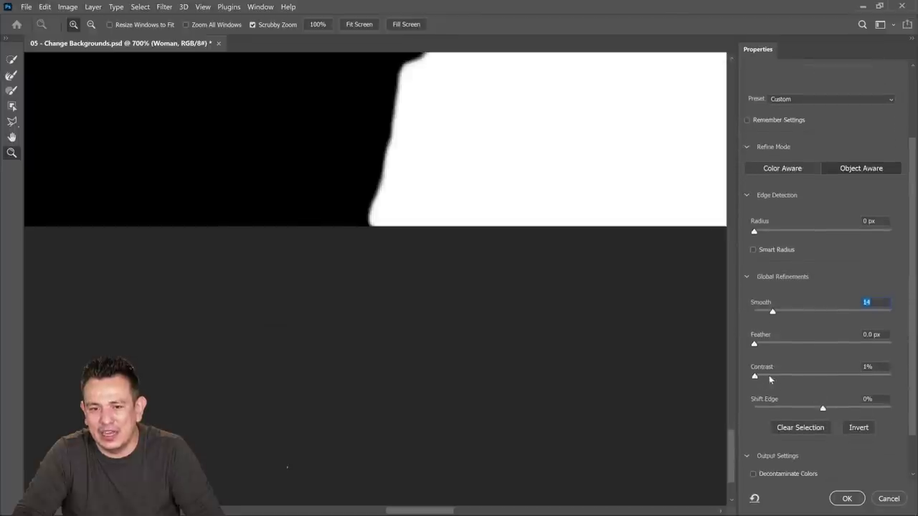
left_click_drag(770, 380, 784, 378)
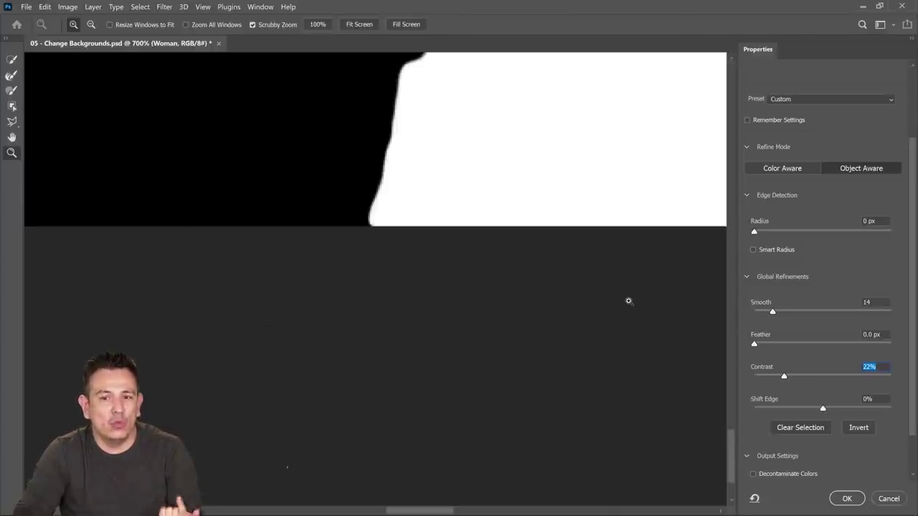
left_click_drag(914, 198, 912, 98)
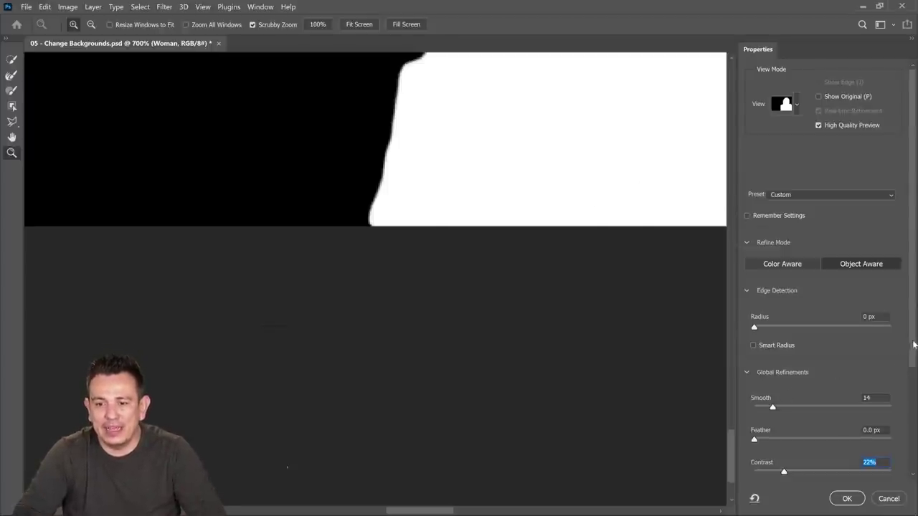
left_click_drag(913, 345, 907, 415)
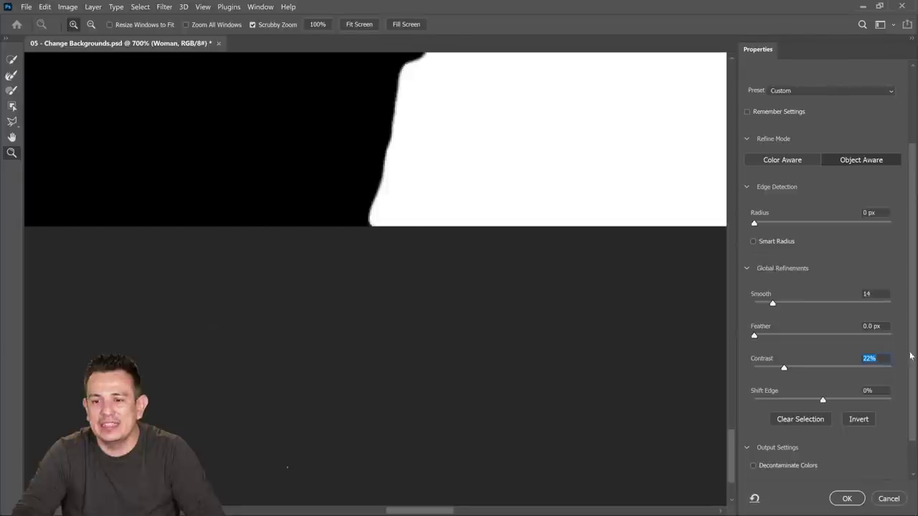
scroll(913, 352, "up", 1)
left_click_drag(913, 352, 916, 251)
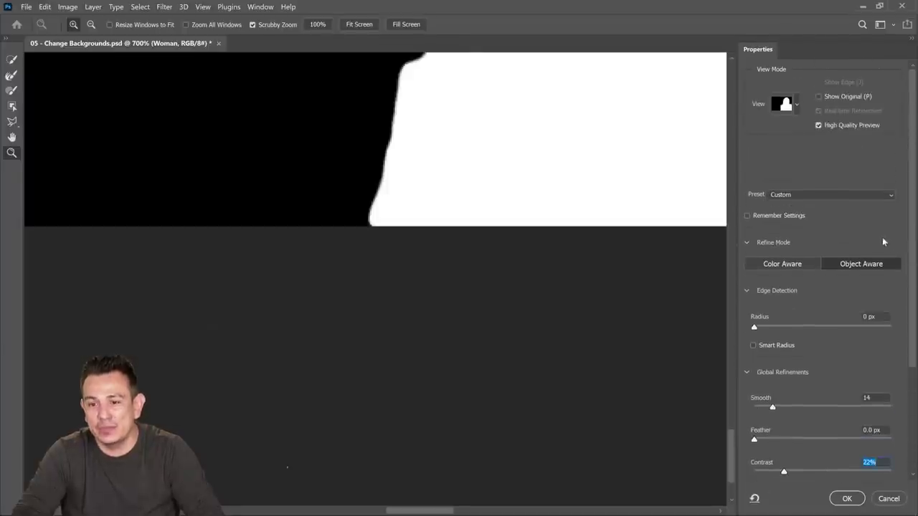
left_click(787, 195)
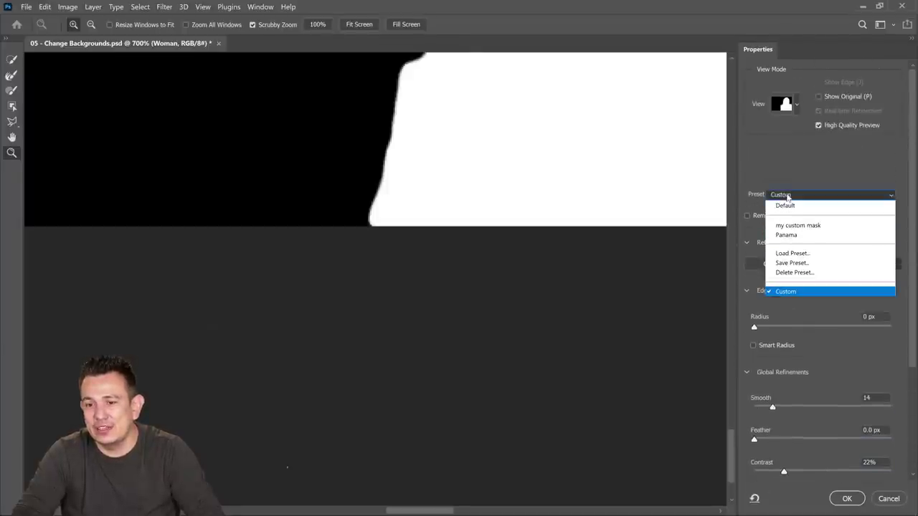
Save the Smooth 14 / Contrast 22% settings as the preset 'Starter Adjustments'
left_click(804, 264)
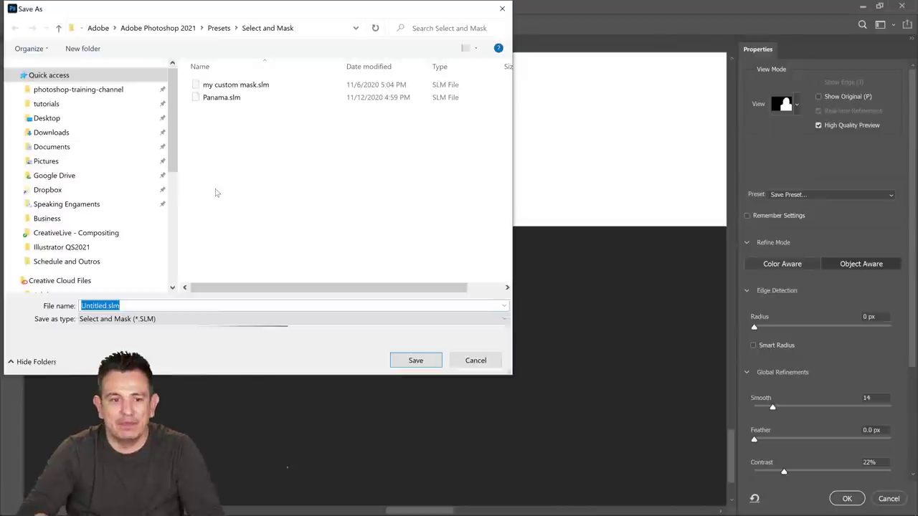
type("Starter Adjustments")
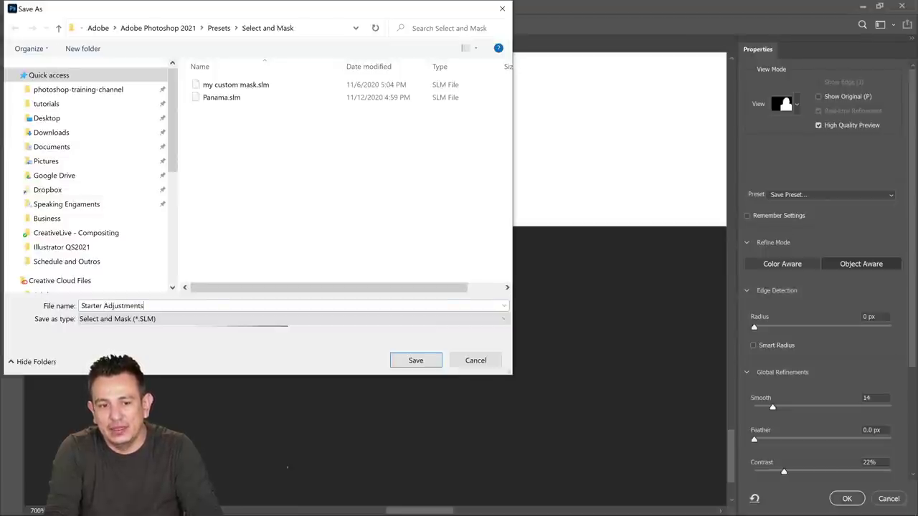
left_click(428, 361)
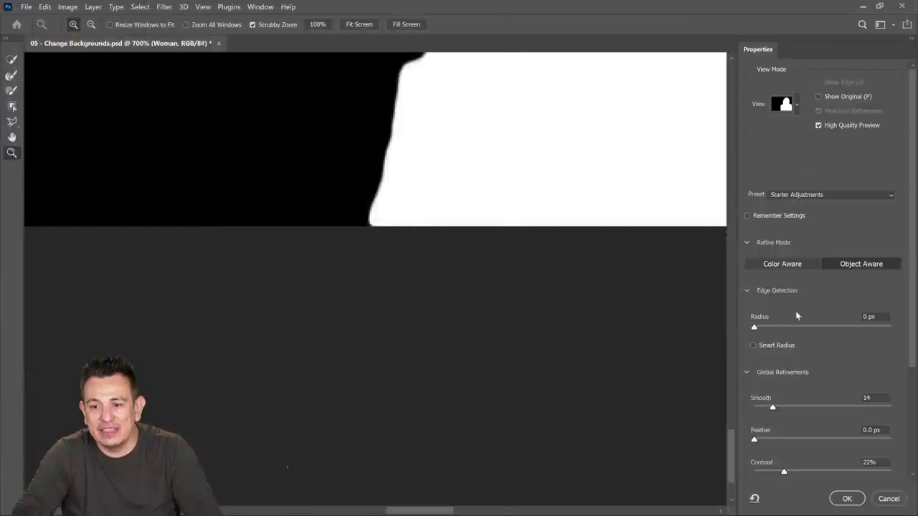
Reset the Smooth and Contrast sliders to 0
left_click_drag(773, 407, 693, 392)
left_click_drag(785, 473, 729, 473)
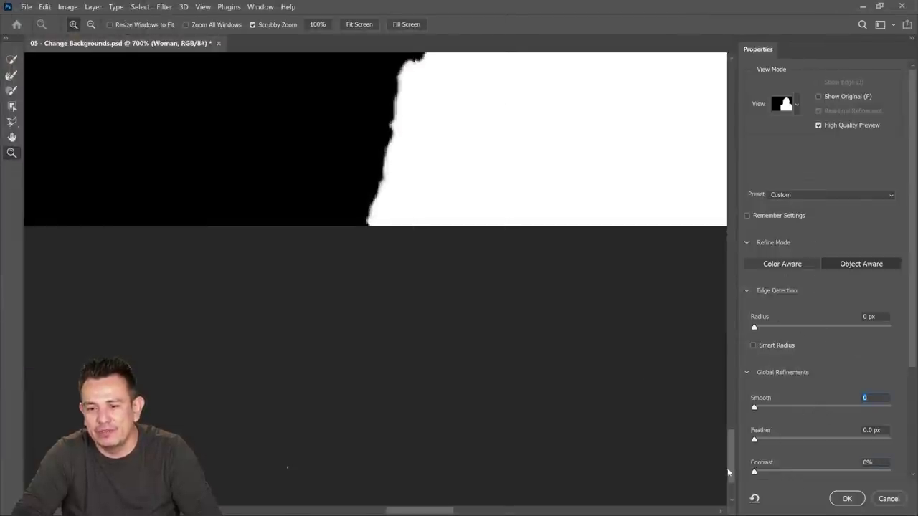
scroll(904, 362, "down", 5)
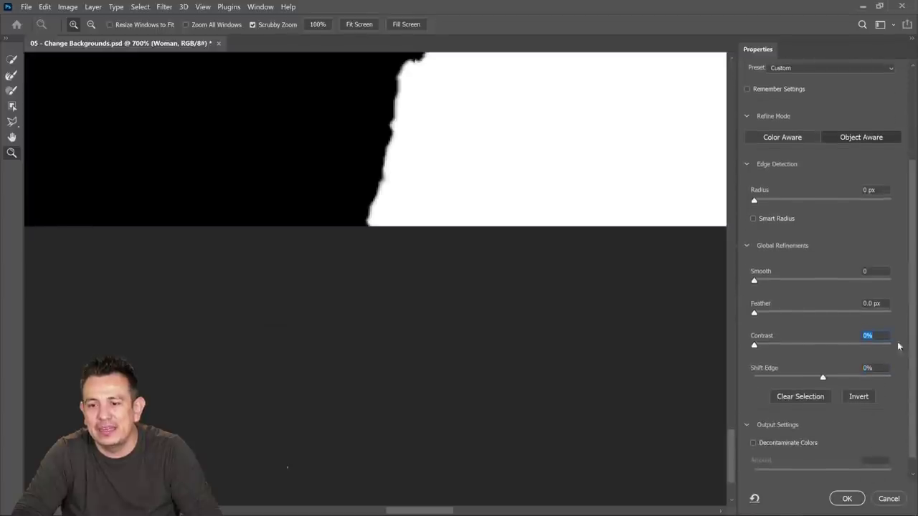
scroll(907, 256, "up", 5)
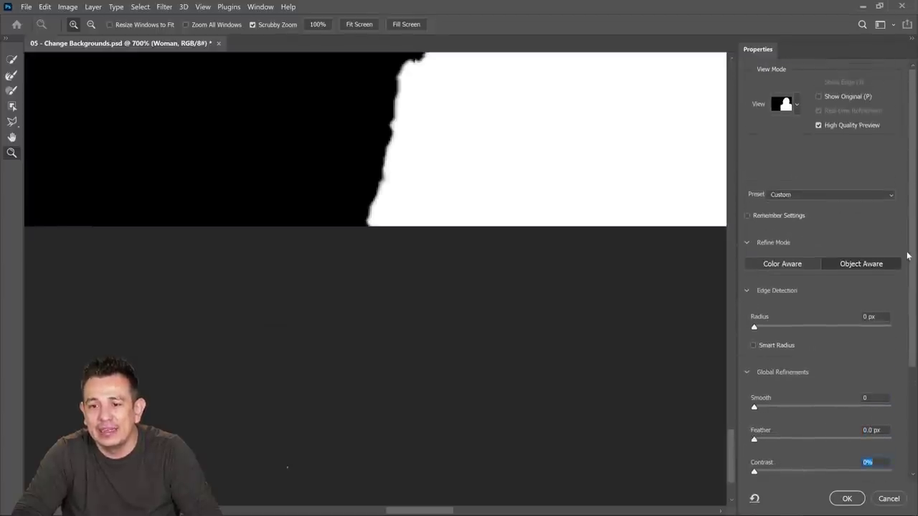
Apply the Starter Adjustments preset from the Preset list and review the edge
left_click(793, 198)
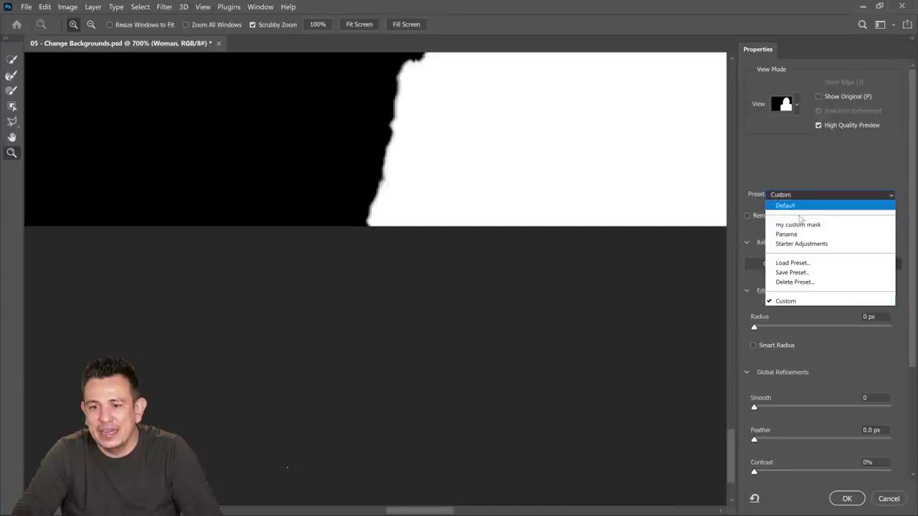
left_click(811, 245)
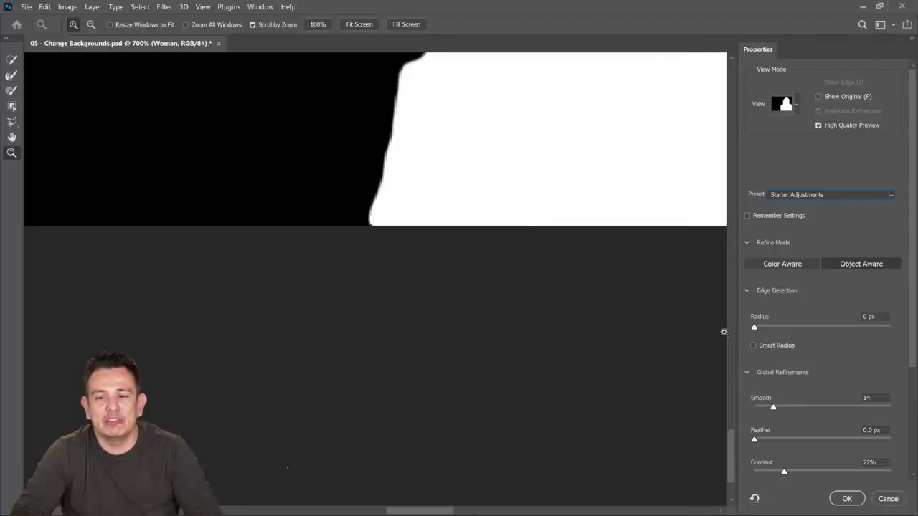
scroll(911, 322, "down", 1)
scroll(902, 215, "up", 1)
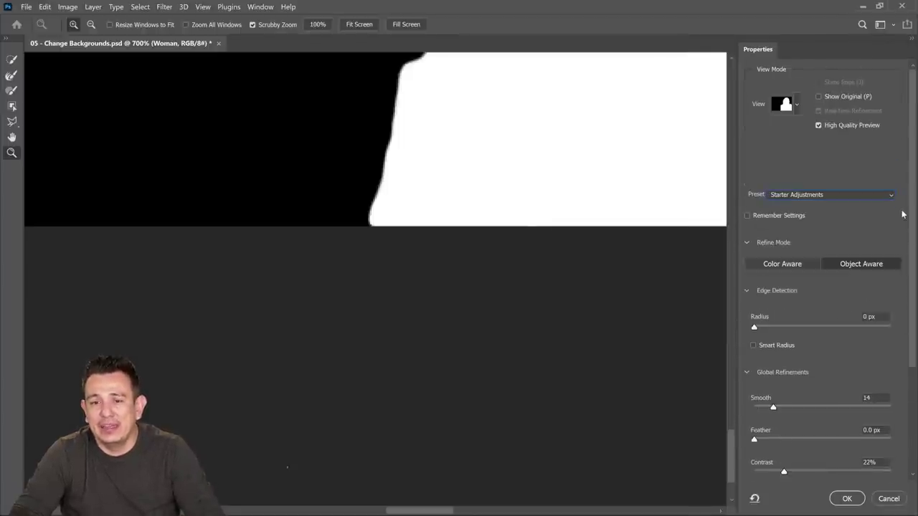
left_click_drag(731, 435, 732, 315)
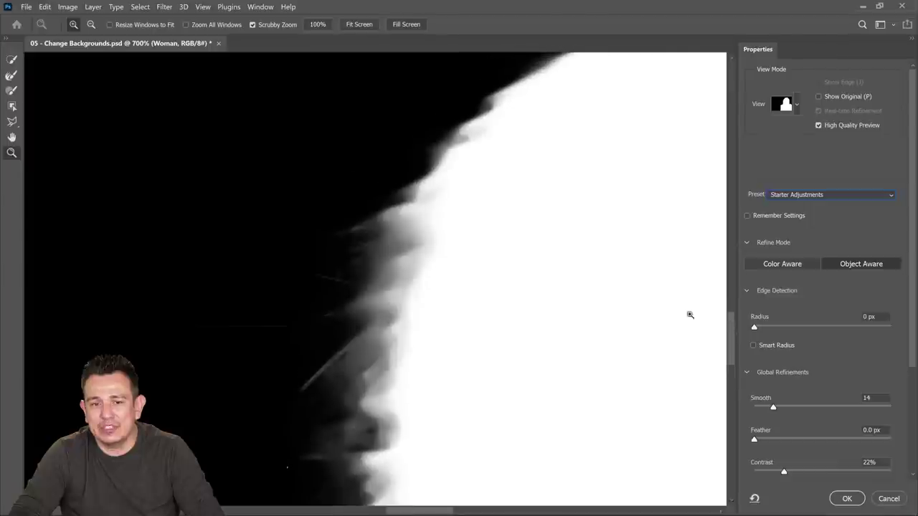
Fit the mask in the window and confirm Select and Mask with OK
double_click(12, 137)
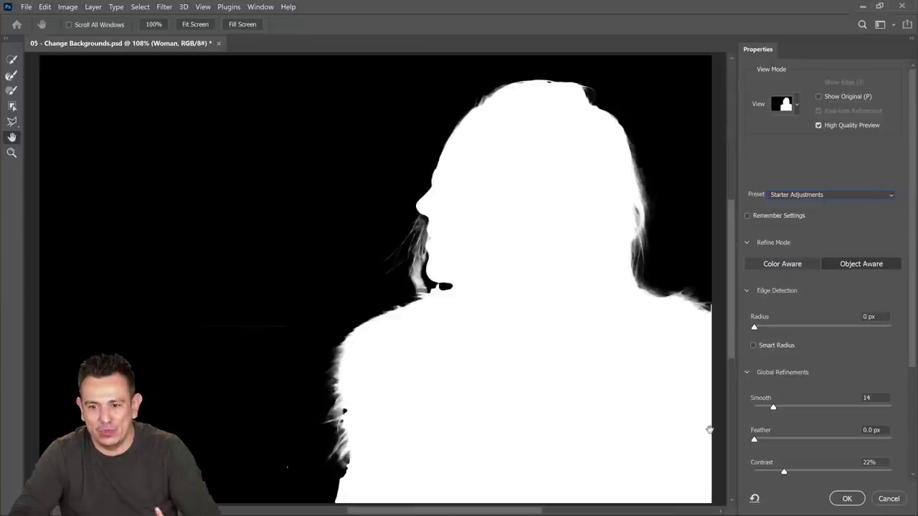
left_click(845, 499)
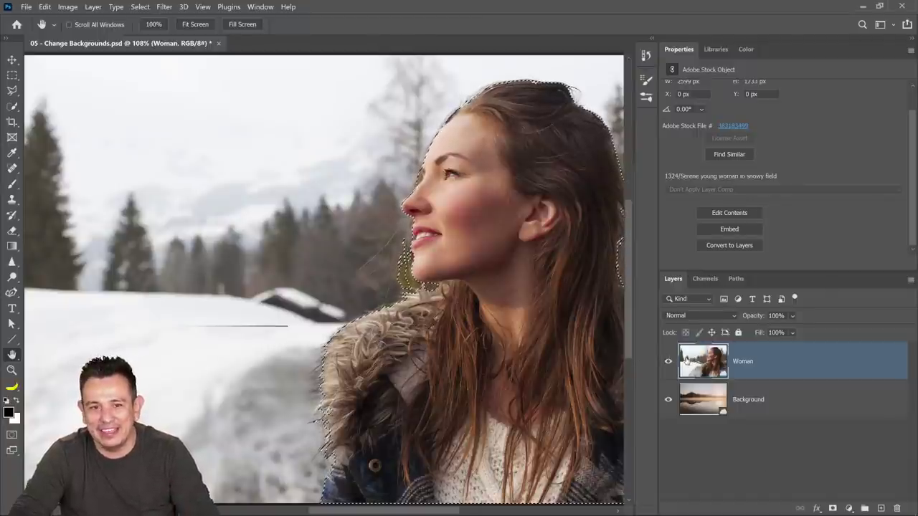
Reopen Select and Mask and apply it with Output To set to Layer Mask
left_click(140, 6)
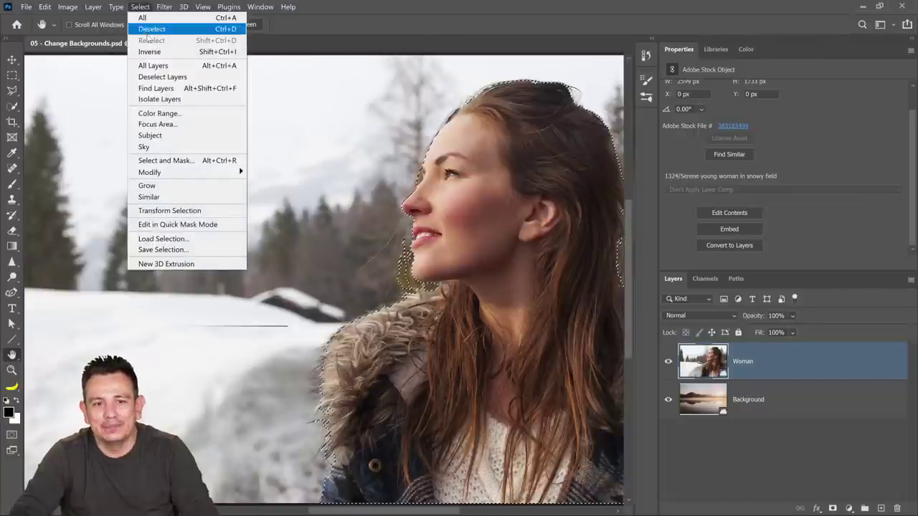
left_click(184, 162)
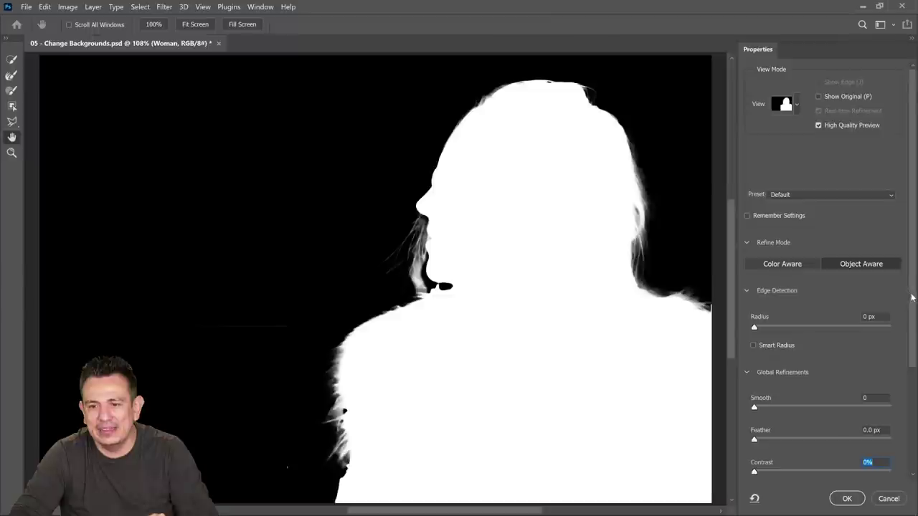
left_click_drag(912, 297, 905, 412)
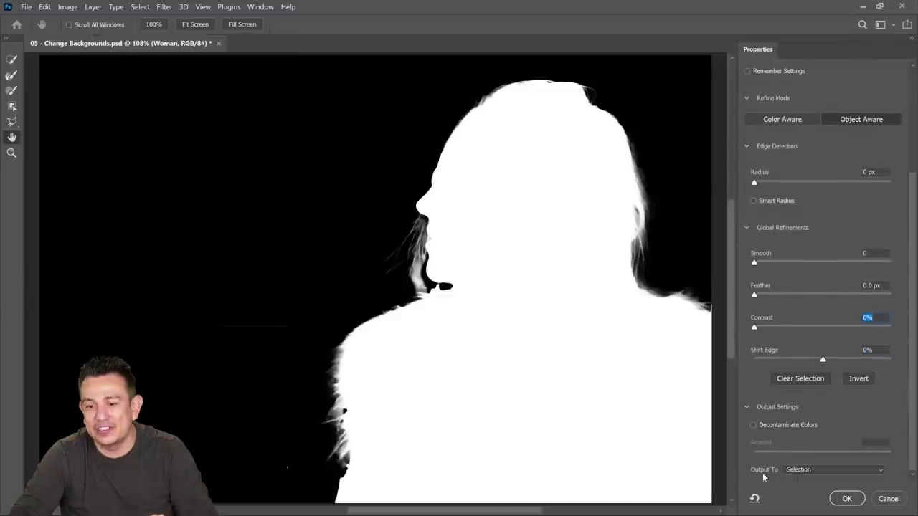
left_click(822, 471)
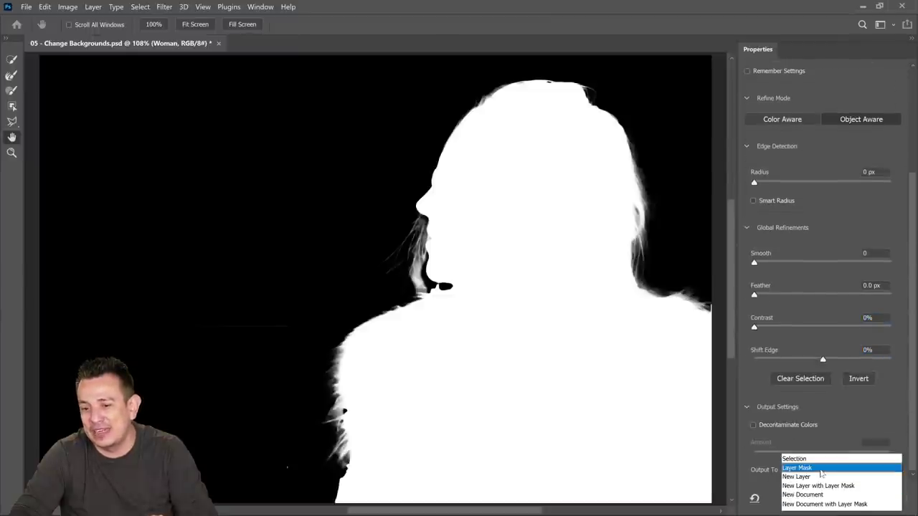
left_click(821, 468)
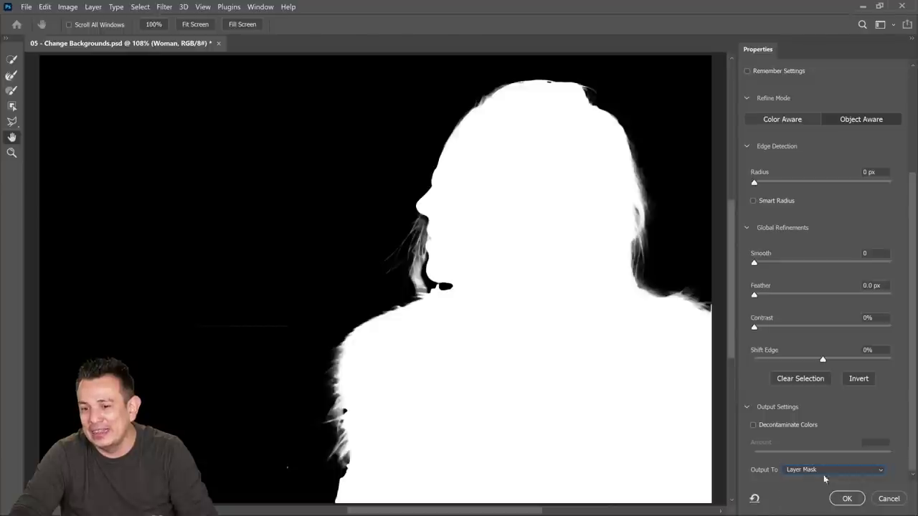
left_click(846, 499)
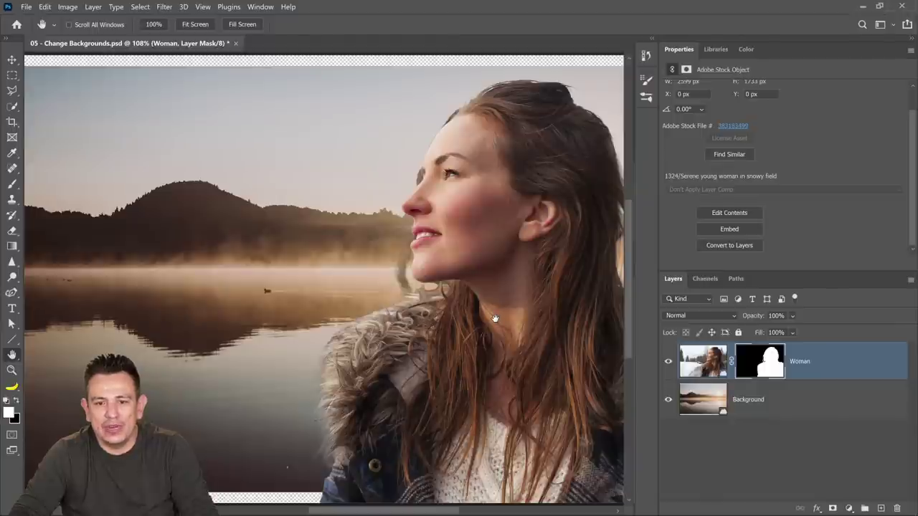
Select the Woman layer's mask thumbnail and open Select and Mask from Properties
left_click(755, 367)
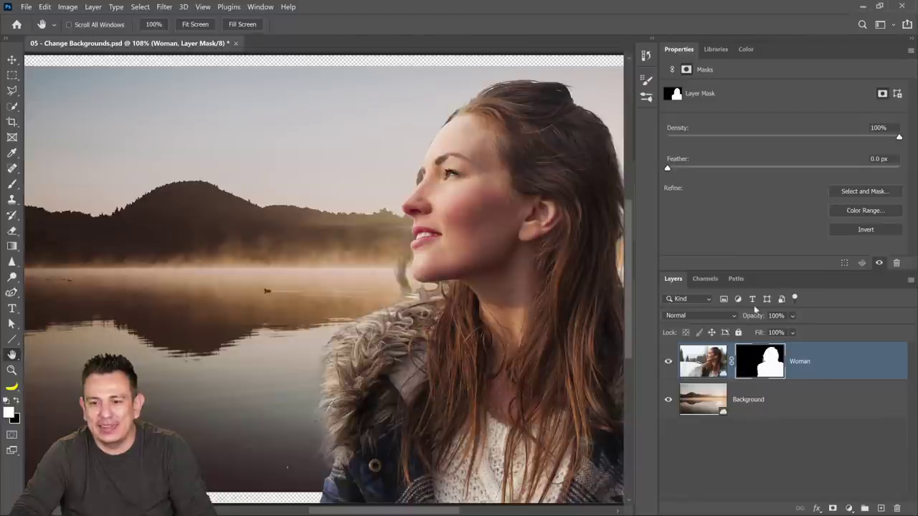
left_click(853, 192)
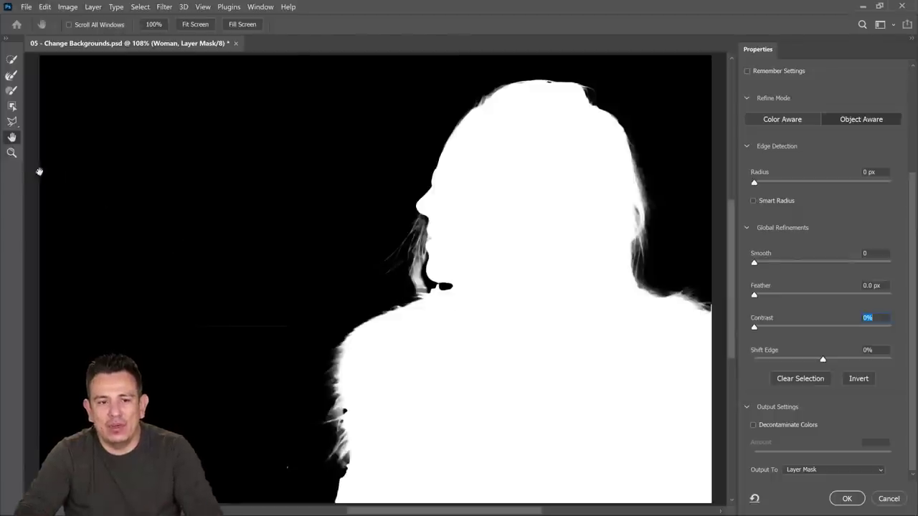
Zoom to 300% on the shoulder and pan along the nose, lips and chin profile
left_click(11, 152)
left_click_drag(372, 358, 642, 304)
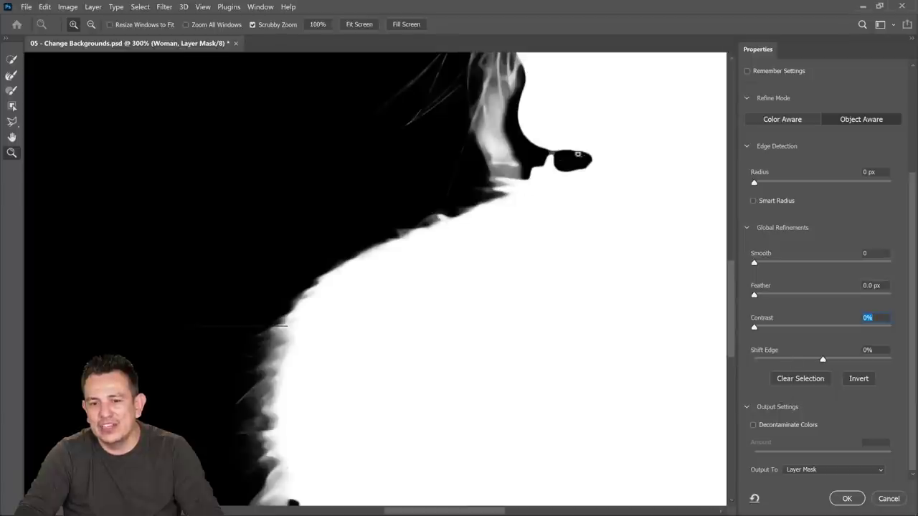
left_click_drag(546, 154, 481, 430)
left_click_drag(443, 325, 406, 243)
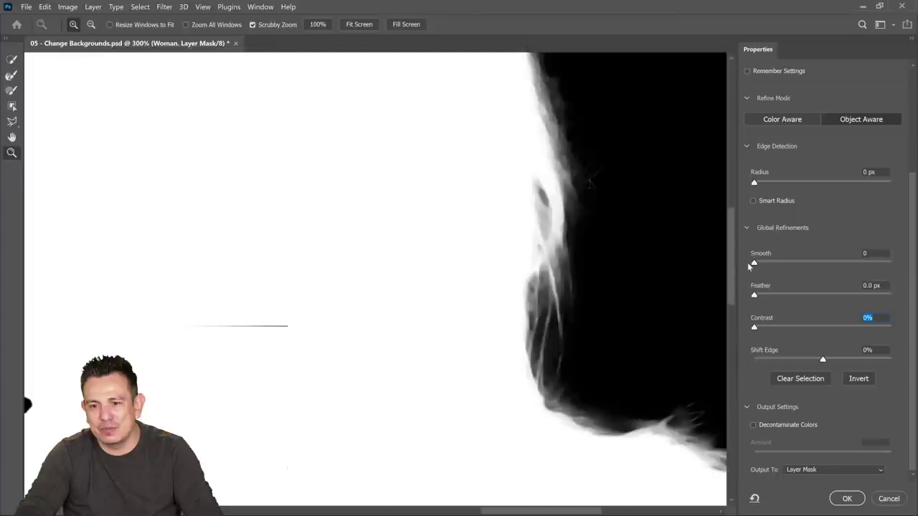
Try Smooth 47 and Contrast 57%, then return both sliders to 0
left_click_drag(754, 263, 815, 264)
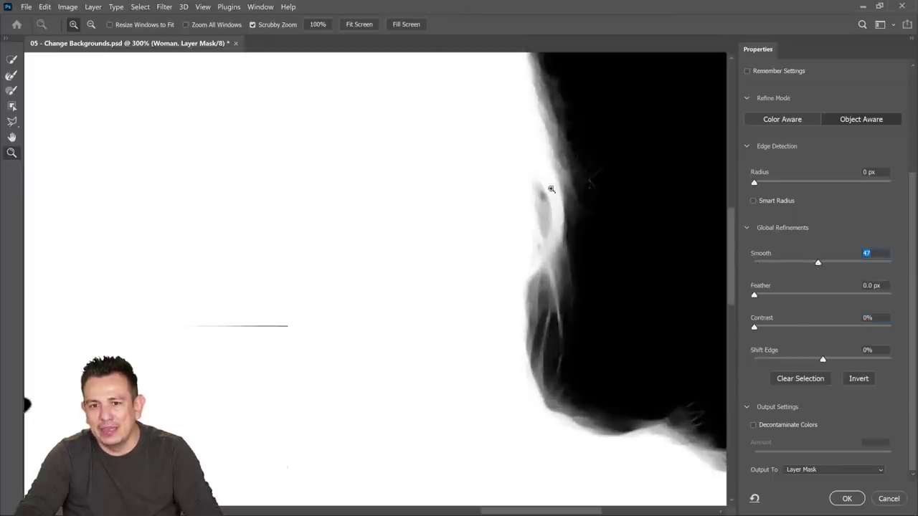
left_click_drag(756, 328, 830, 329)
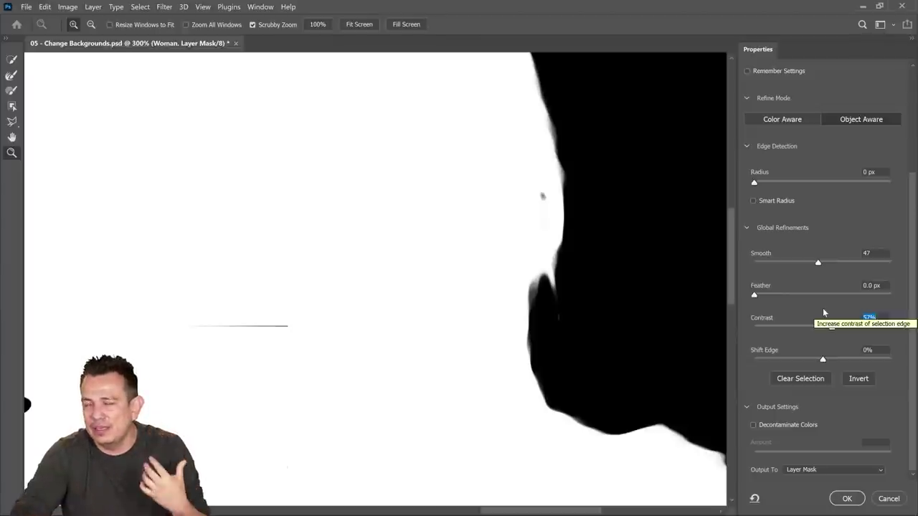
left_click_drag(831, 326, 688, 323)
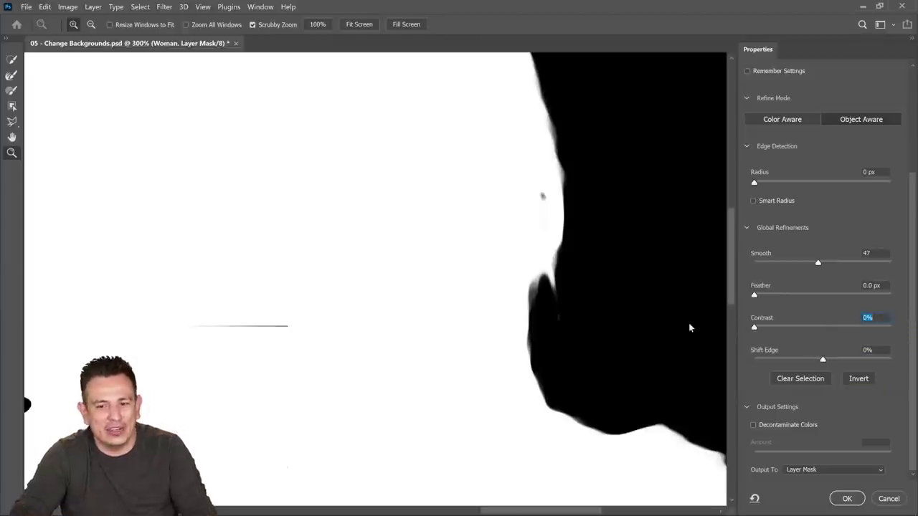
left_click_drag(818, 262, 707, 266)
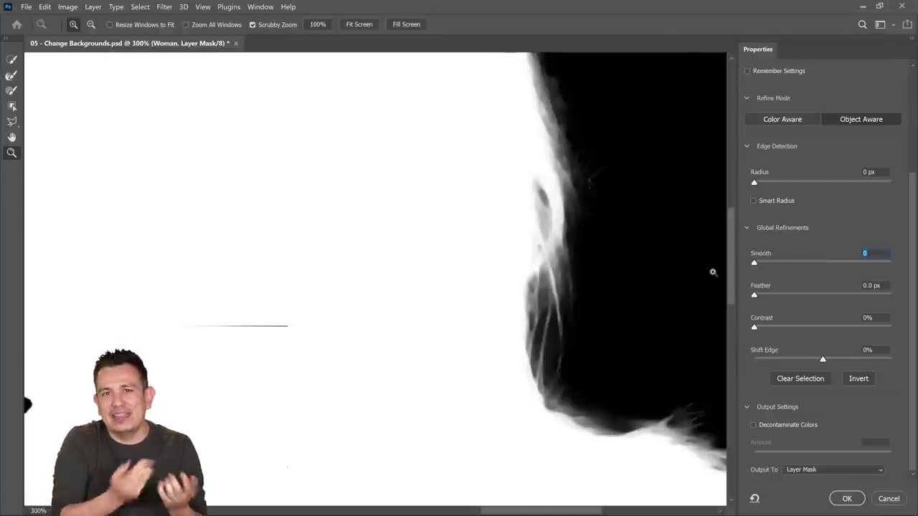
Fit the view, switch to Onion Skin, exit Select and Mask and hide the Background layer
left_click(12, 139)
double_click(12, 139)
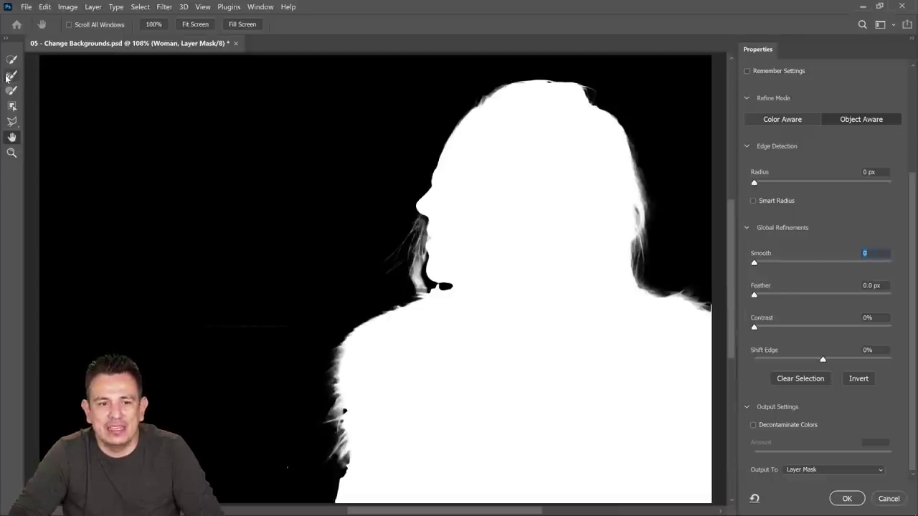
scroll(838, 270, "up", 5)
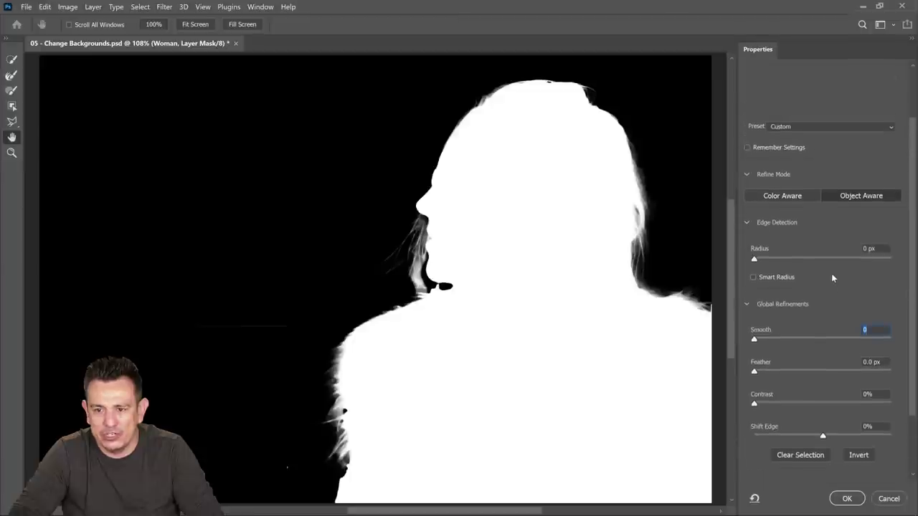
scroll(826, 273, "up", 1)
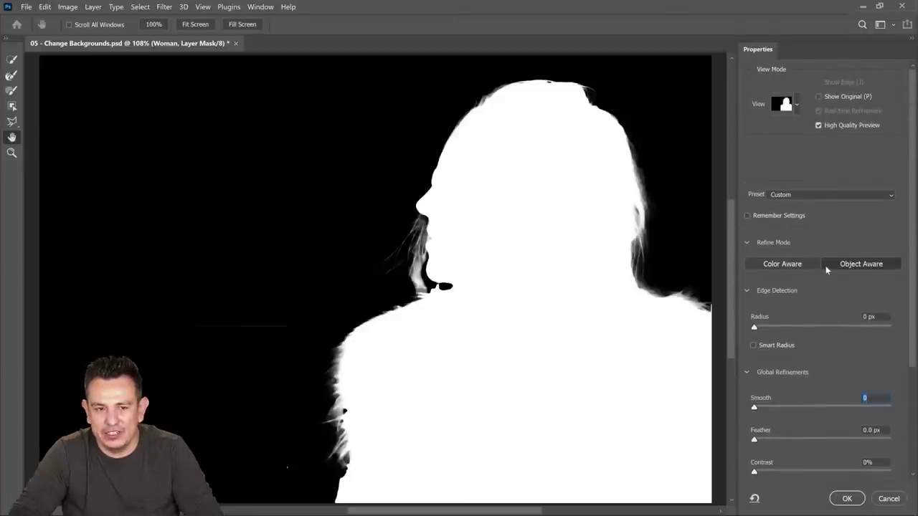
left_click(796, 108)
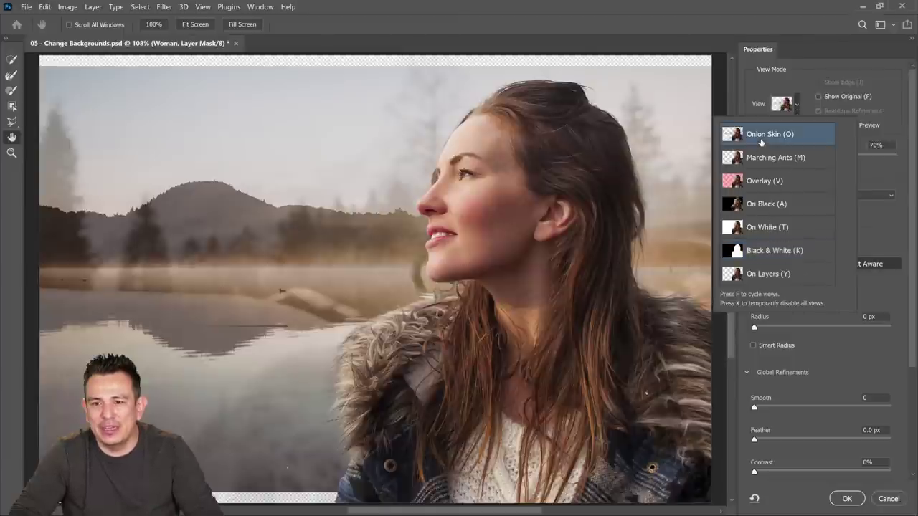
left_click(894, 110)
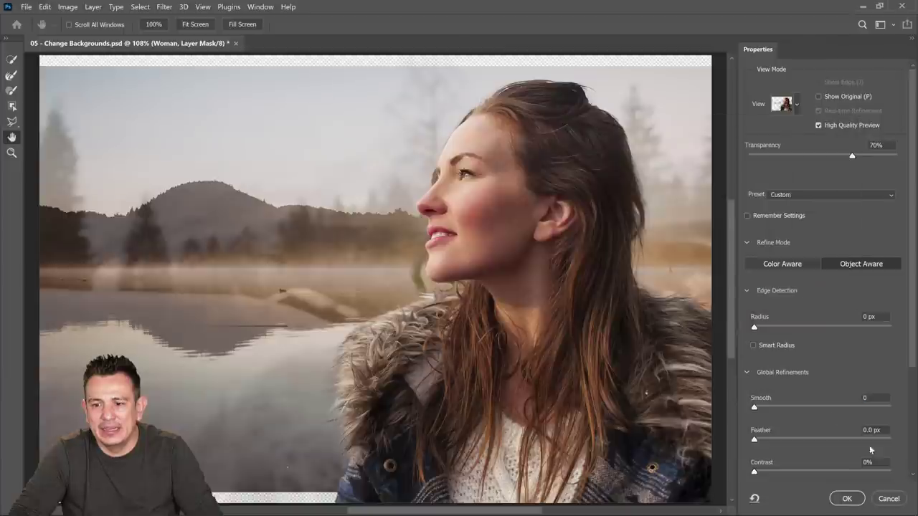
left_click(888, 499)
left_click(668, 399)
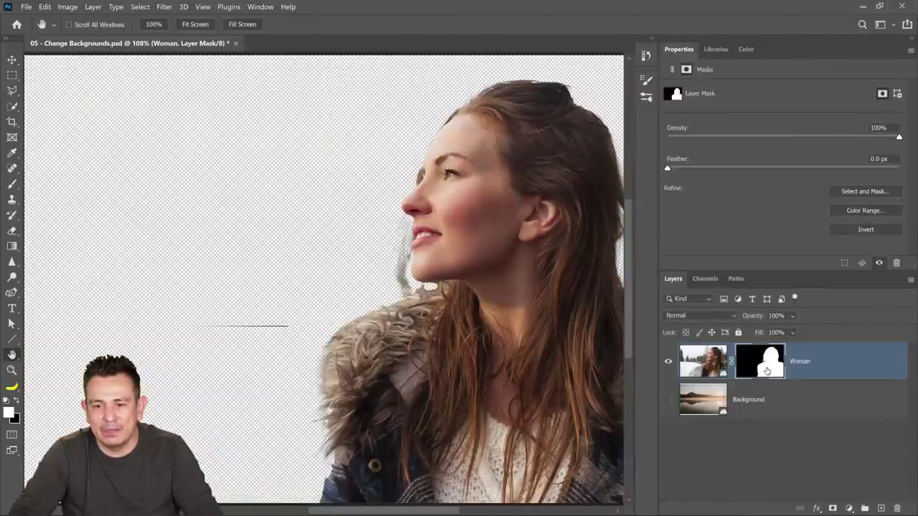
Reopen Select and Mask in Onion Skin at 100% transparency, with Show Edge on
left_click(862, 193)
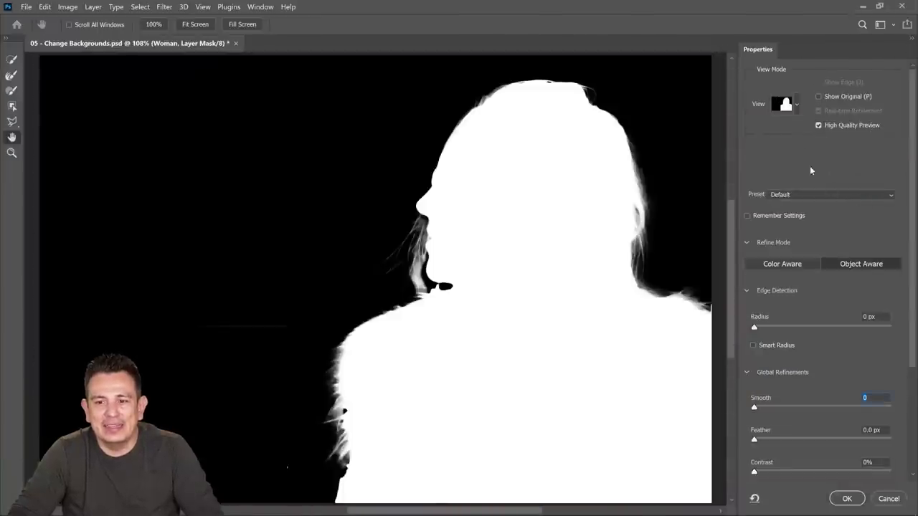
left_click(797, 105)
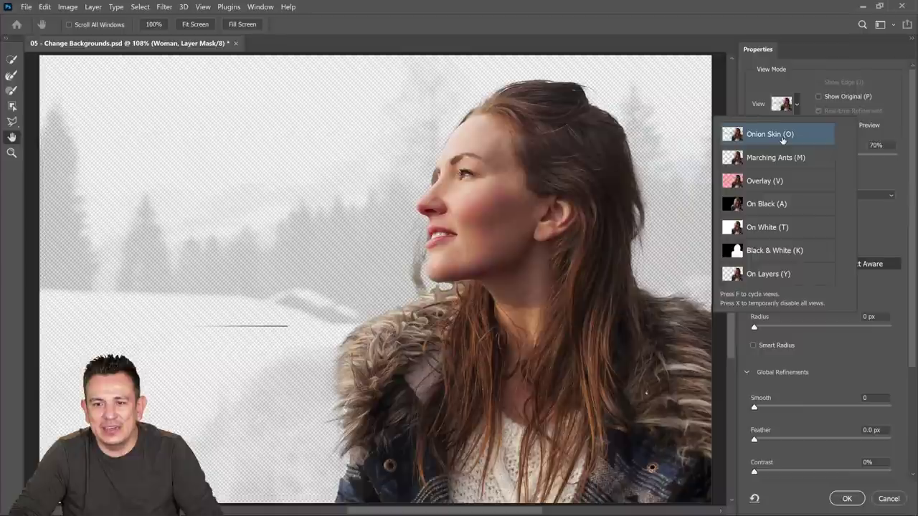
left_click(874, 172)
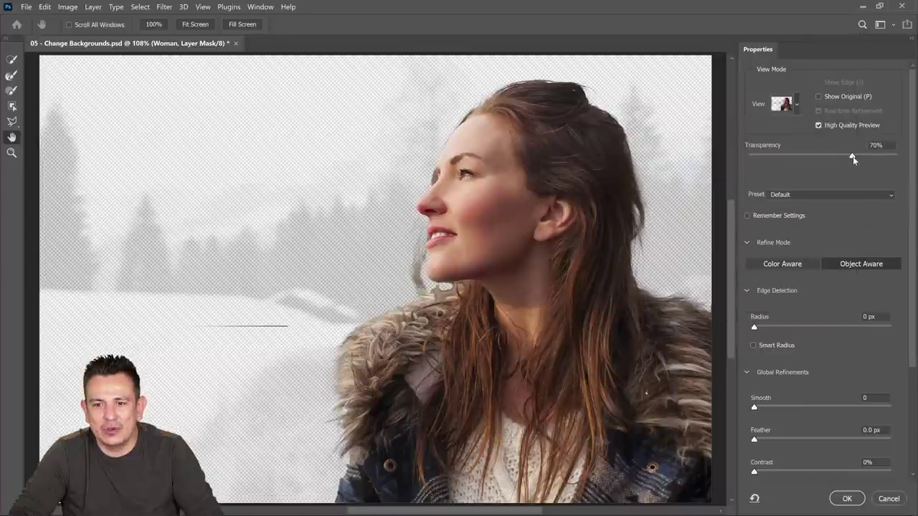
left_click_drag(852, 156, 910, 159)
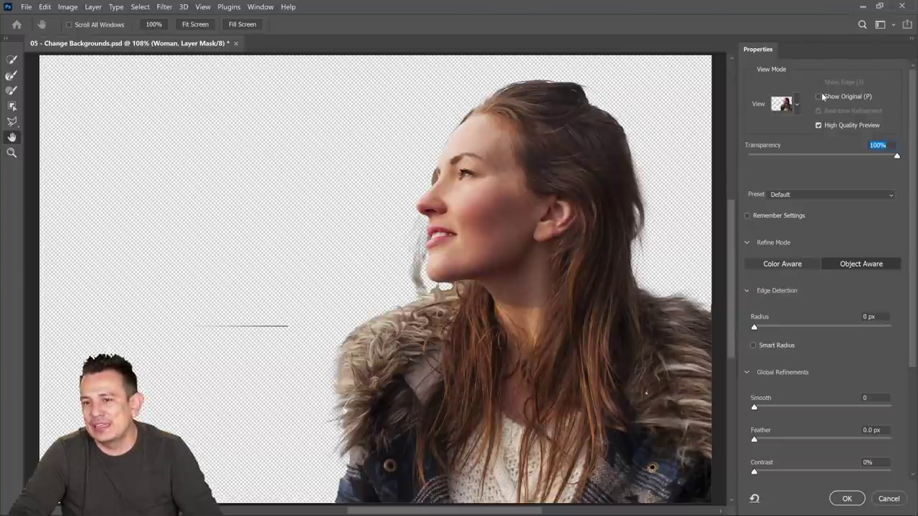
left_click(13, 61)
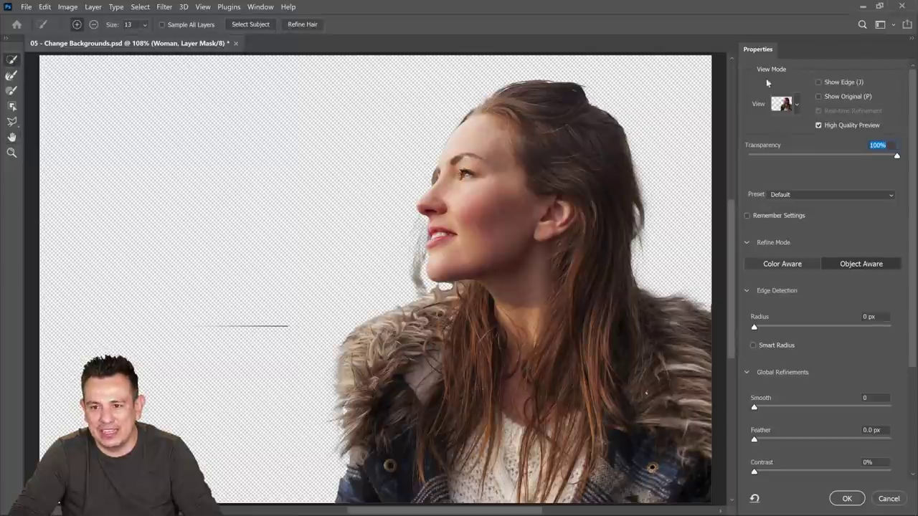
left_click(818, 83)
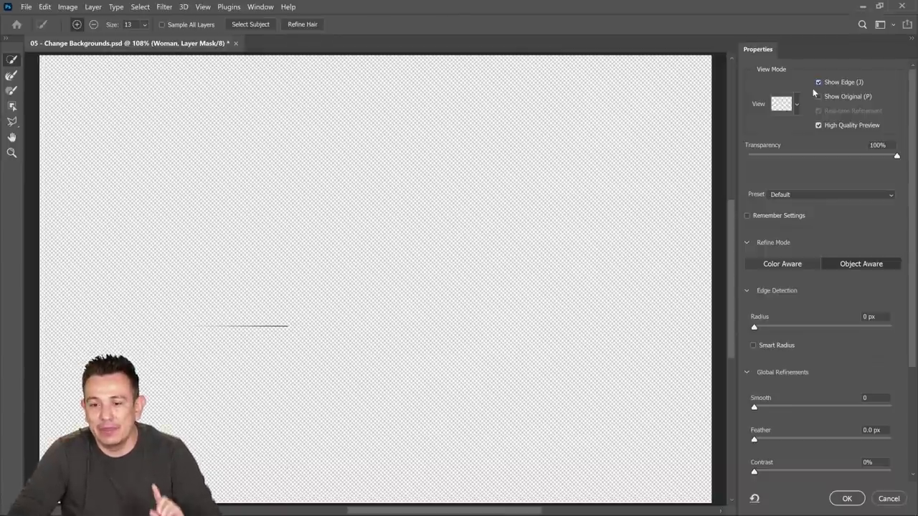
Widen the Edge Detection Radius, return it to 0 px, and choose the Refine Edge Brush
left_click_drag(754, 327, 775, 335)
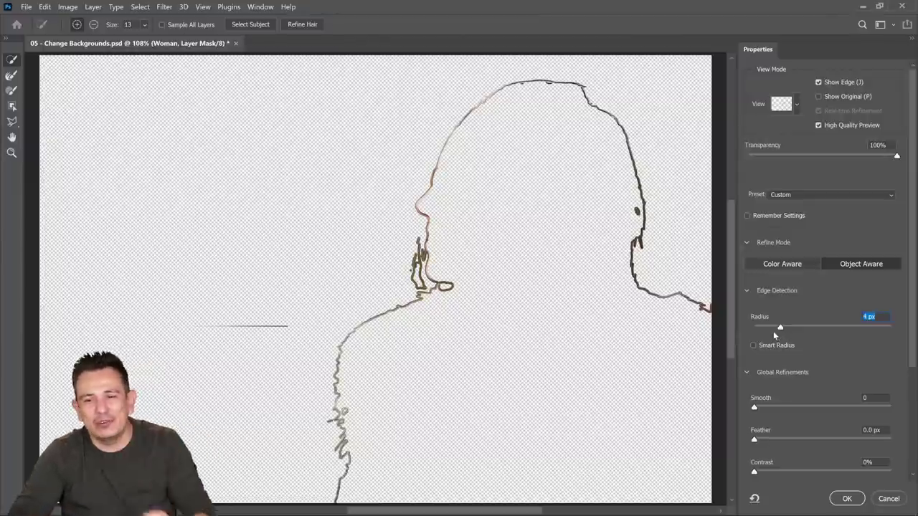
left_click_drag(781, 326, 722, 331)
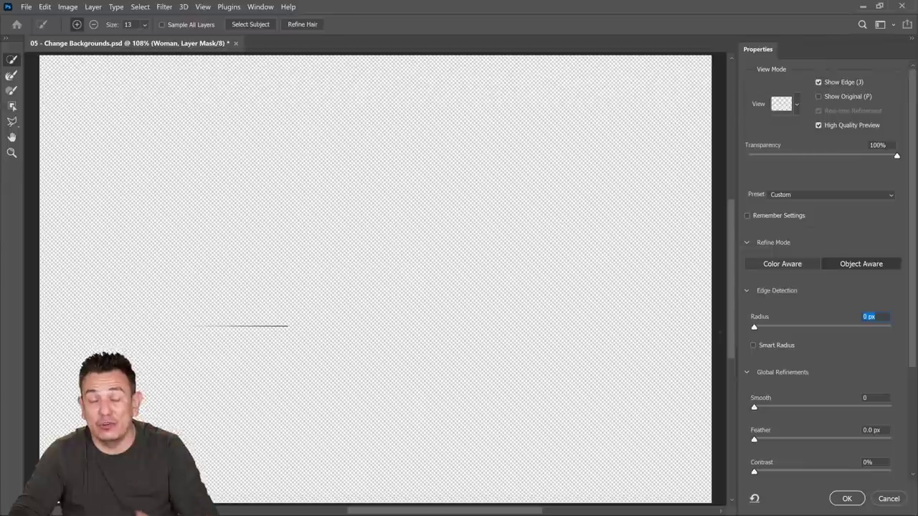
left_click(13, 78)
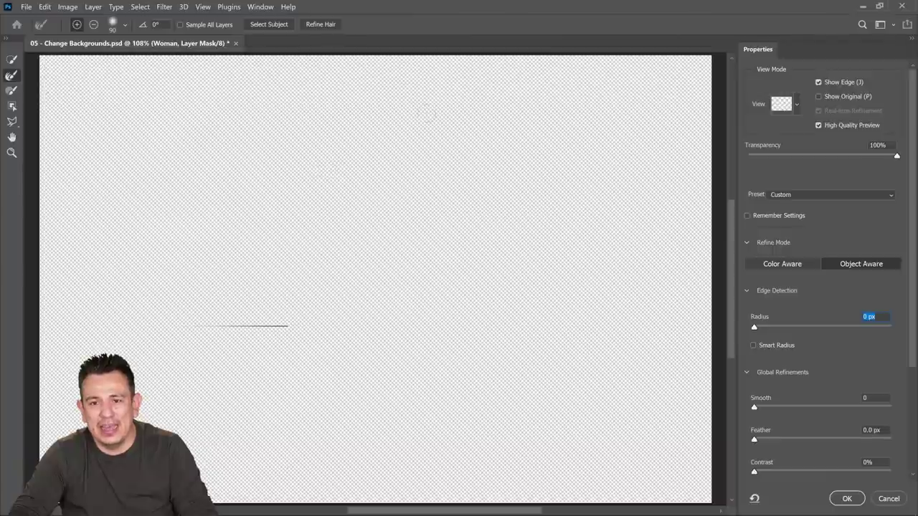
Lower Transparency to 63% and brush Refine Edge along the top-right hair, checking the full view
left_click_drag(896, 155, 842, 158)
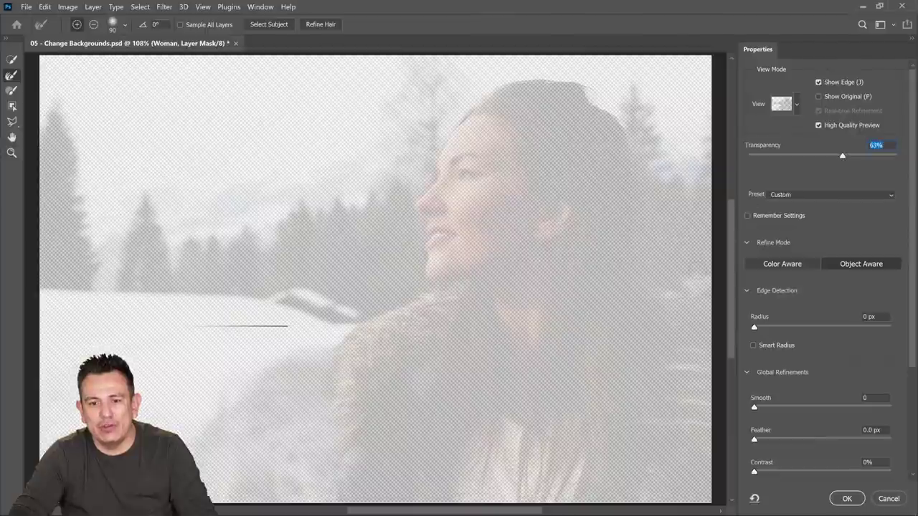
mouse_move(539, 81)
left_mouse_down()
mouse_move(595, 88)
mouse_move(597, 102)
mouse_move(629, 144)
left_mouse_up()
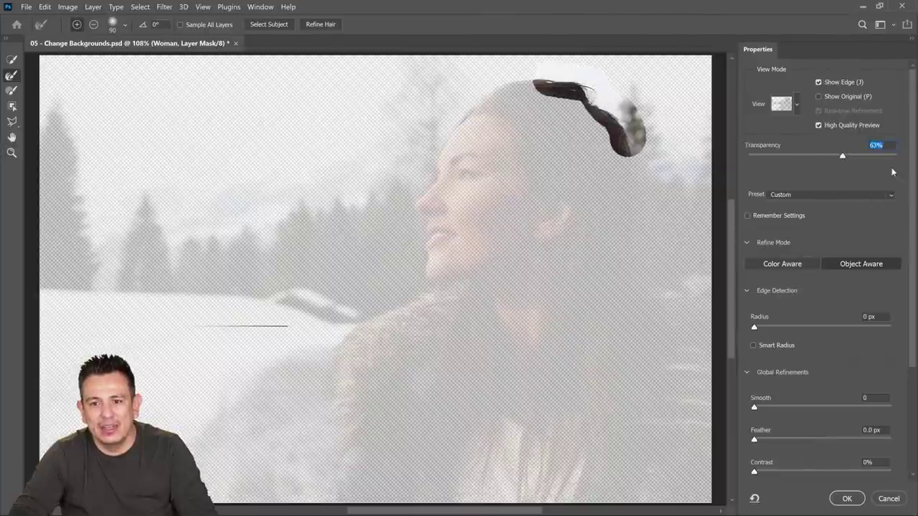
left_click(818, 82)
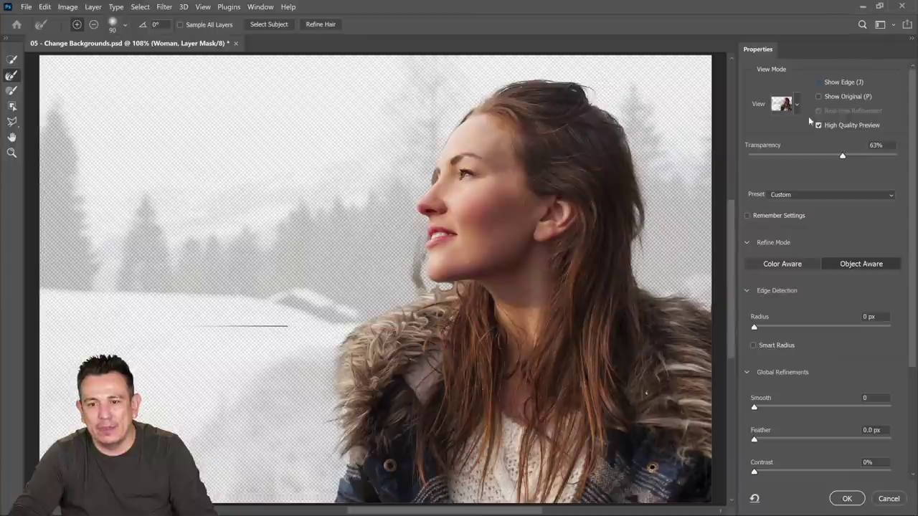
left_click(818, 81)
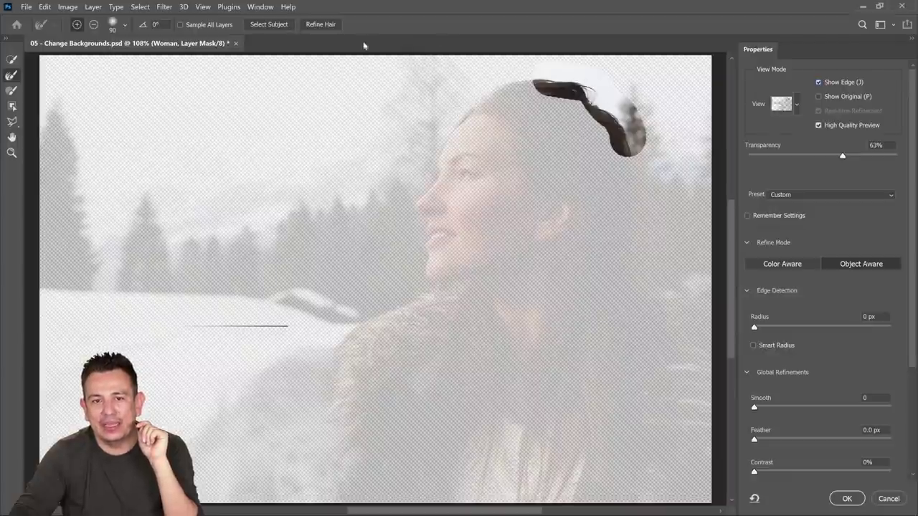
Apply Refine Hair, then subtract the excess refinement near the woman's face
left_click(320, 25)
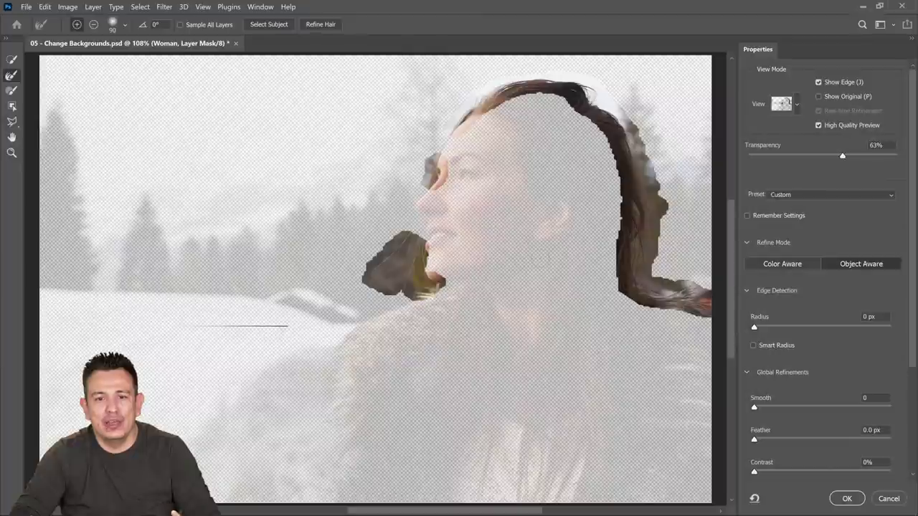
left_click(93, 24)
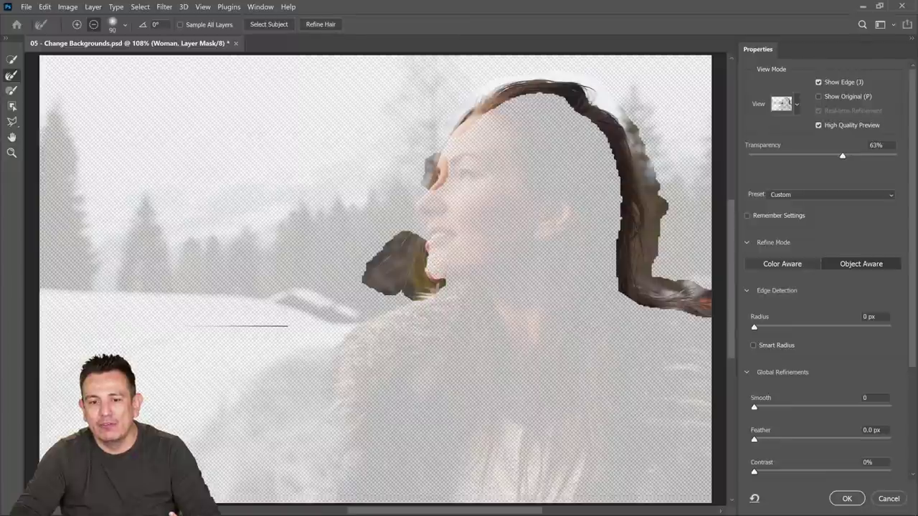
left_click_drag(440, 181, 427, 159)
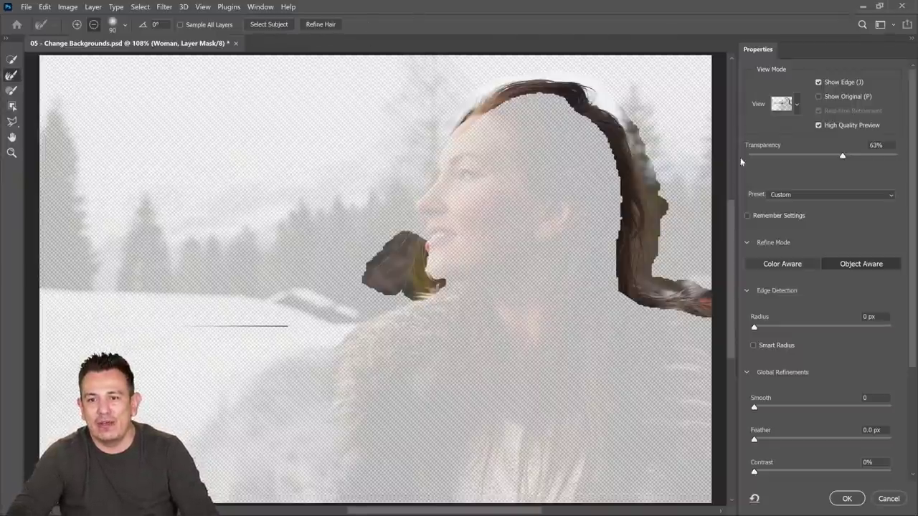
Raise Transparency to 100%, comparing the edge view with the full cutout
left_click(819, 82)
left_click(819, 82)
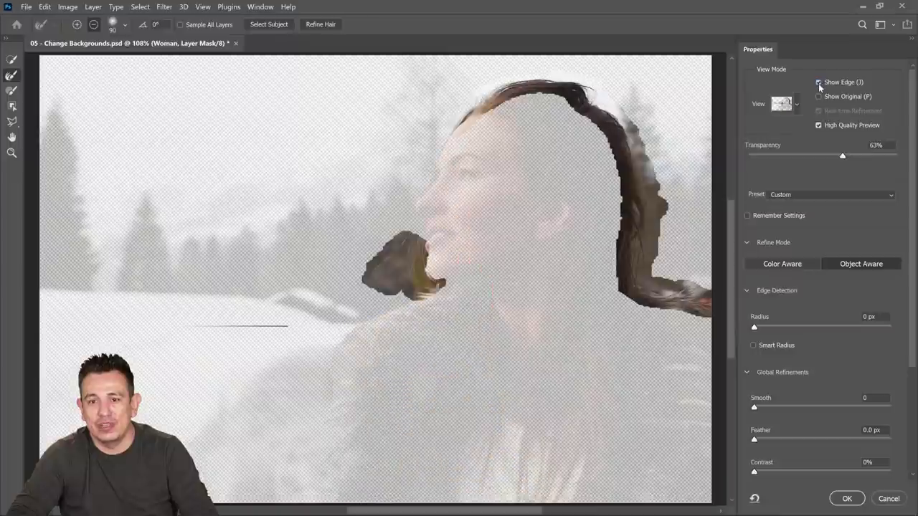
left_click(818, 83)
left_click(819, 83)
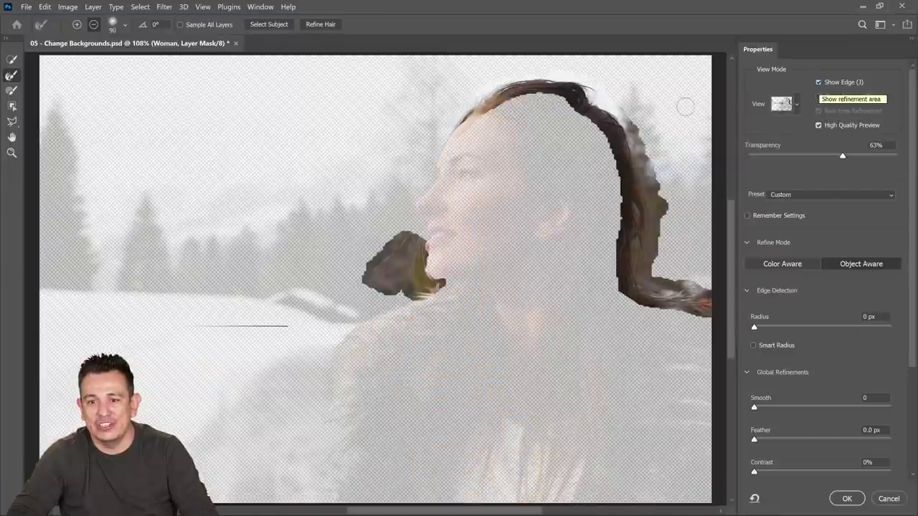
left_click(818, 82)
left_click_drag(842, 155, 896, 156)
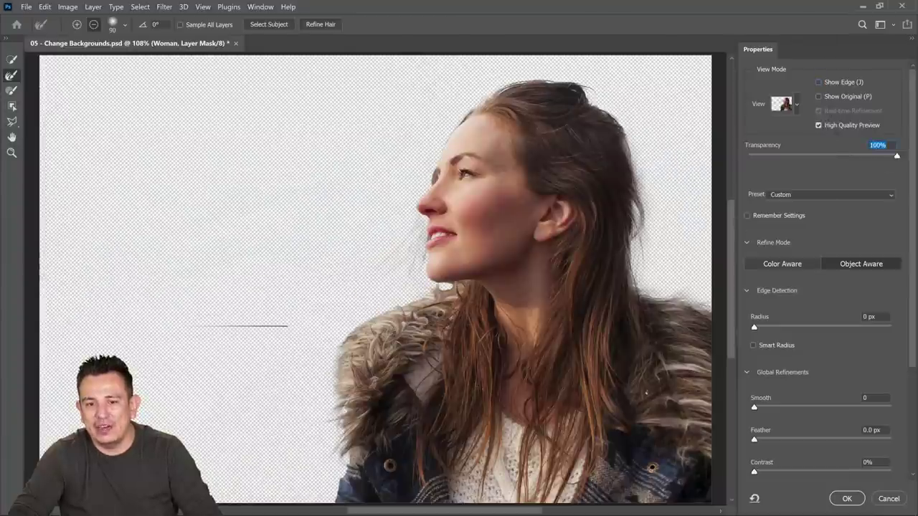
left_click(819, 81)
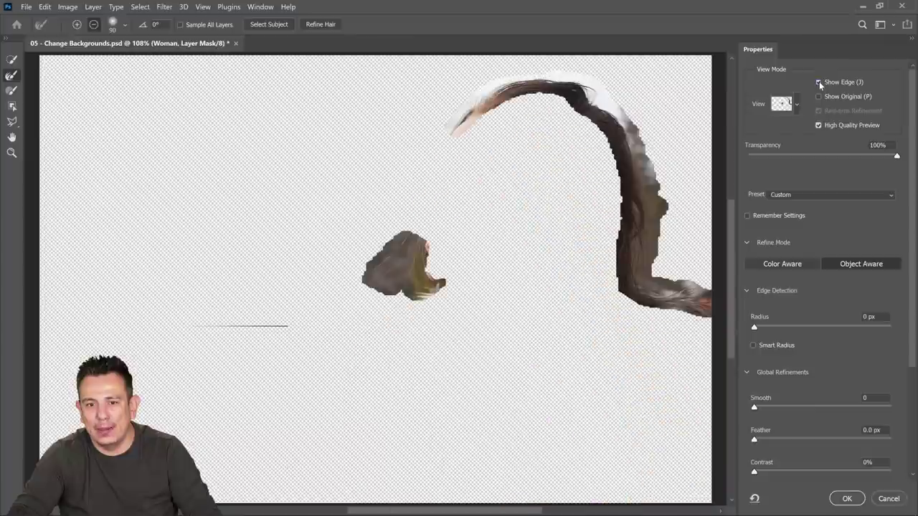
left_click(819, 82)
left_click(819, 82)
left_click(818, 82)
left_click(819, 82)
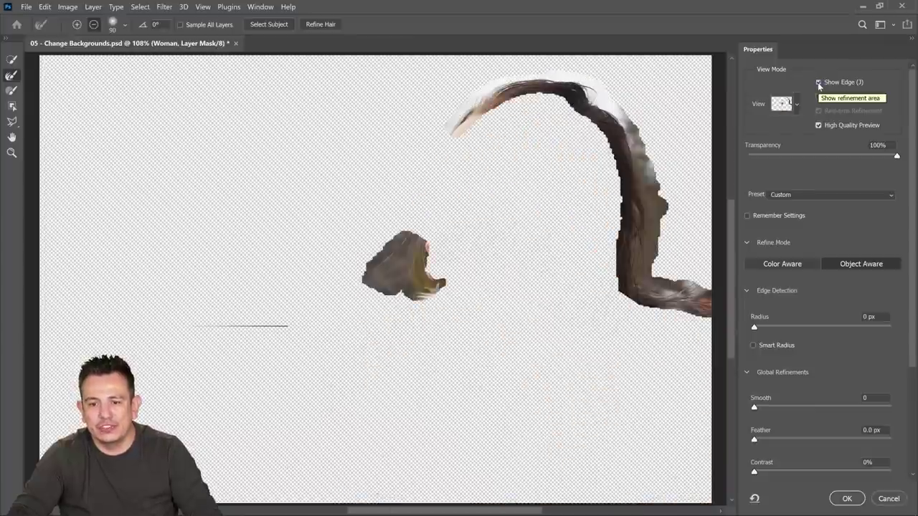
left_click(819, 82)
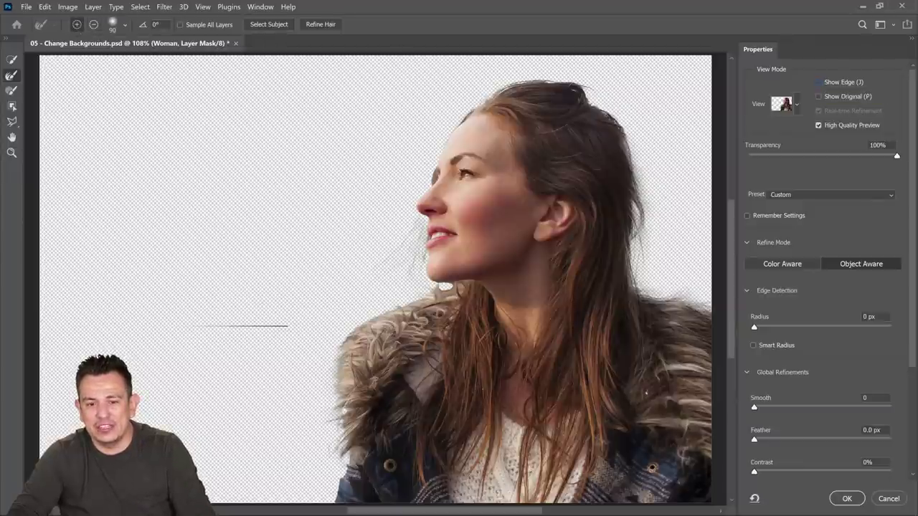
Refine the fur collar's left edge and right-shoulder edge, then accept the mask with OK
mouse_move(335, 462)
left_mouse_down()
mouse_move(329, 369)
mouse_move(337, 334)
mouse_move(362, 303)
mouse_move(401, 283)
mouse_move(430, 276)
mouse_move(449, 286)
left_mouse_up()
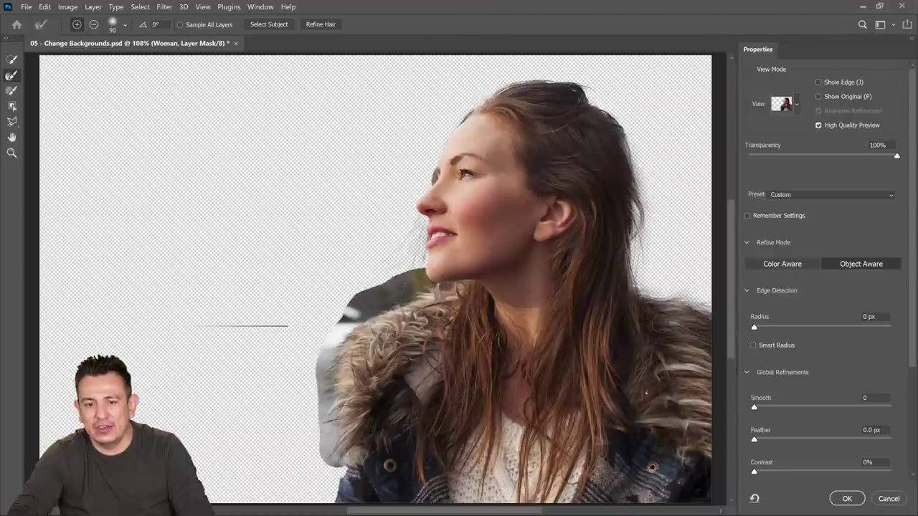
mouse_move(645, 286)
left_mouse_down()
mouse_move(701, 293)
mouse_move(717, 321)
left_mouse_up()
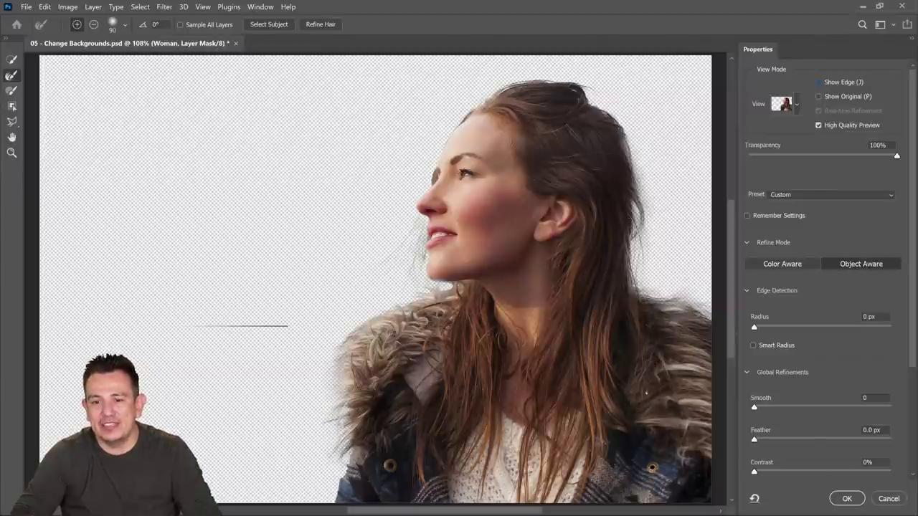
left_click(847, 498)
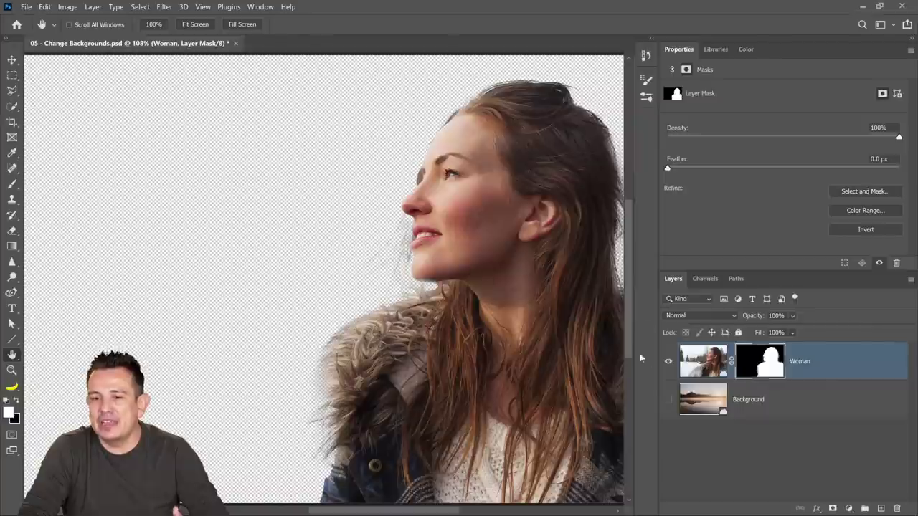
Check the Woman layer's cutout by toggling it, then show the lake Background layer
left_click(669, 362)
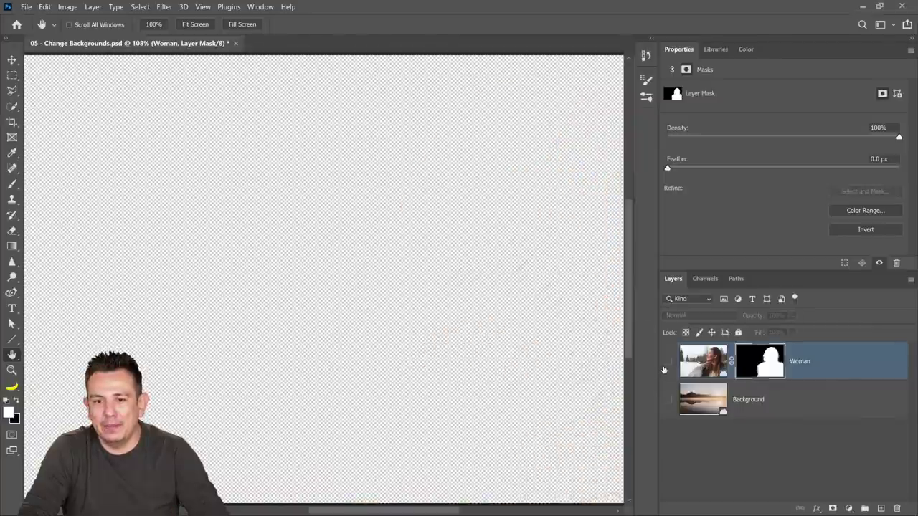
left_click(668, 362)
left_click(668, 362)
left_click(666, 365)
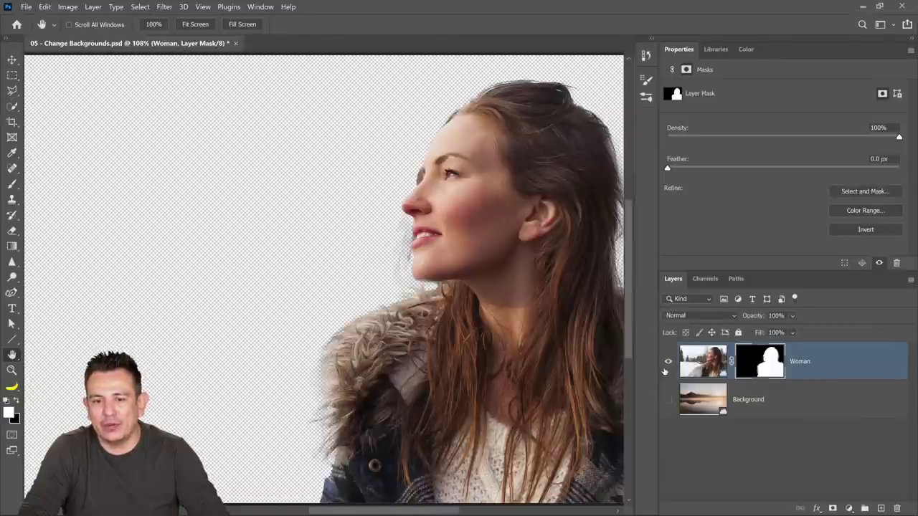
left_click(667, 403)
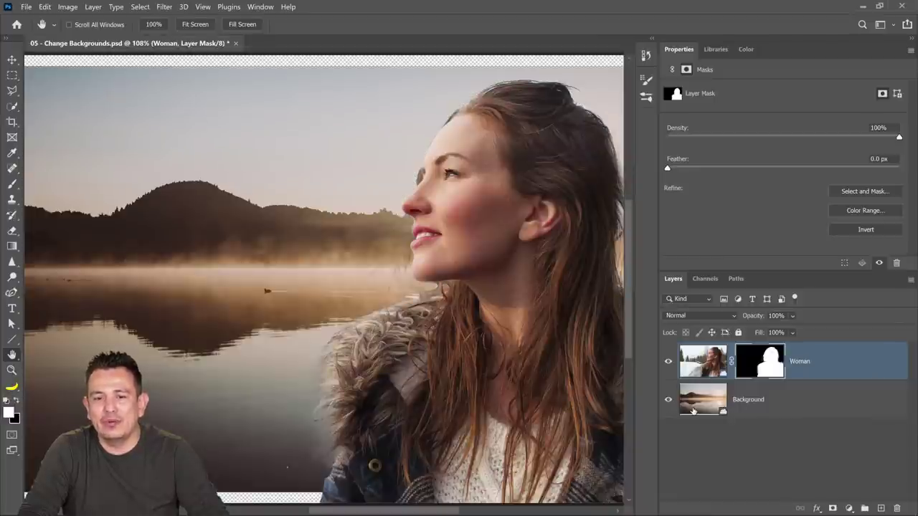
Zoom in to inspect the collar edge, zoom back out, and put the Background under Free Transform
left_click(12, 370)
left_click(327, 429)
left_click(323, 401)
key("super")
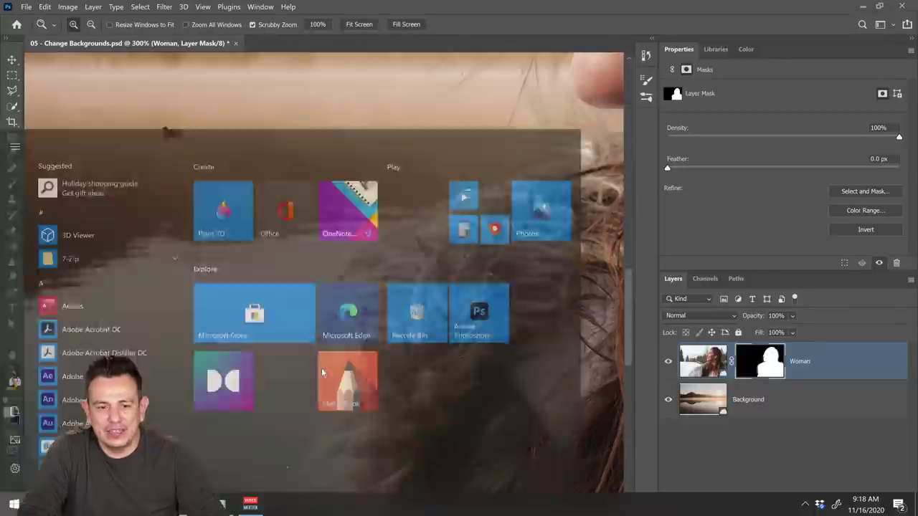
key("Escape")
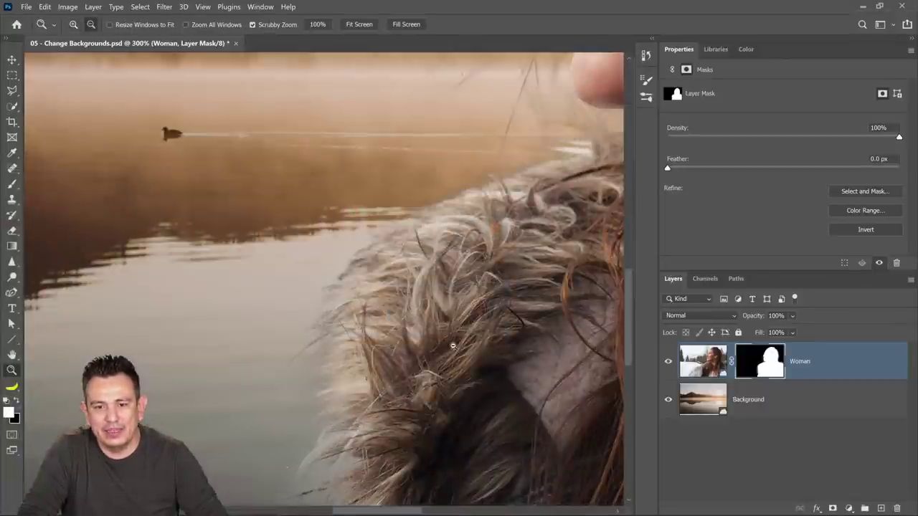
left_click(453, 345, "alt")
left_click(453, 346, "alt")
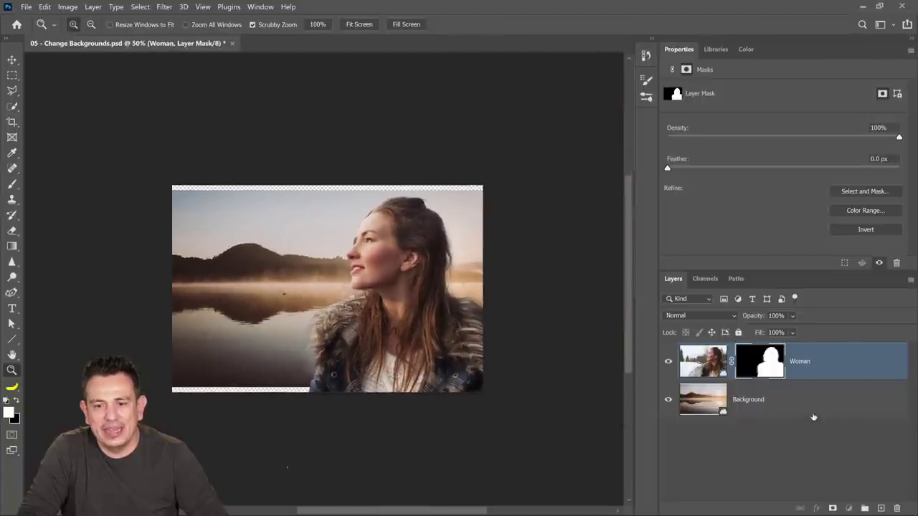
left_click(805, 413)
key("ctrl+t")
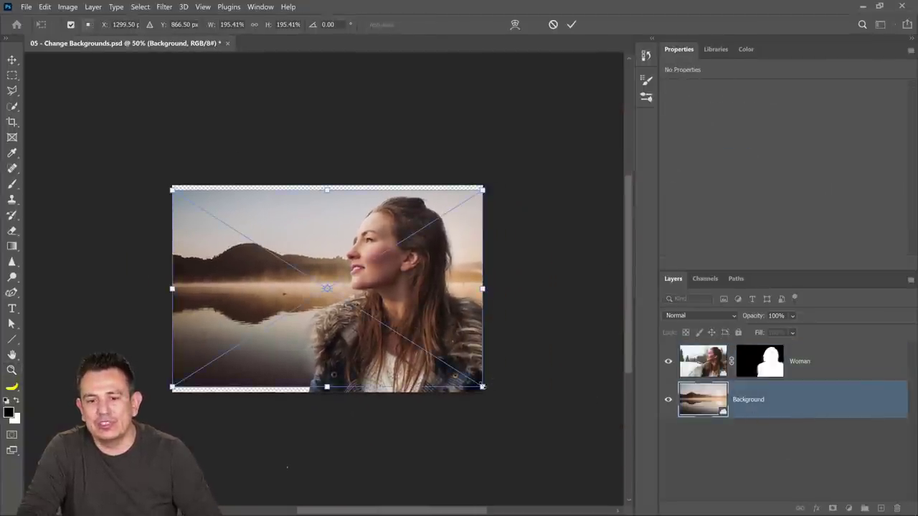
Enlarge and lower the lake background slightly, flip it horizontally, and commit the transform
left_click_drag(484, 389, 521, 411)
left_click_drag(487, 333, 463, 344)
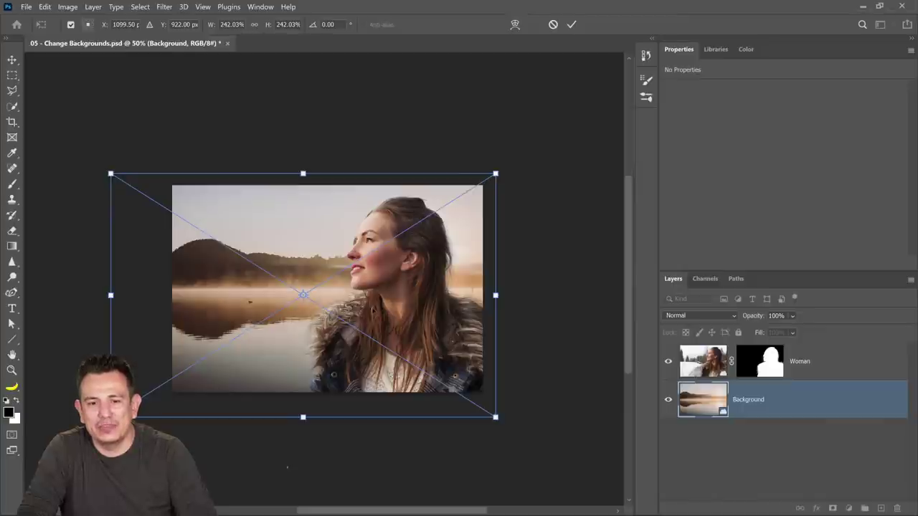
right_click(371, 308)
left_click(408, 493)
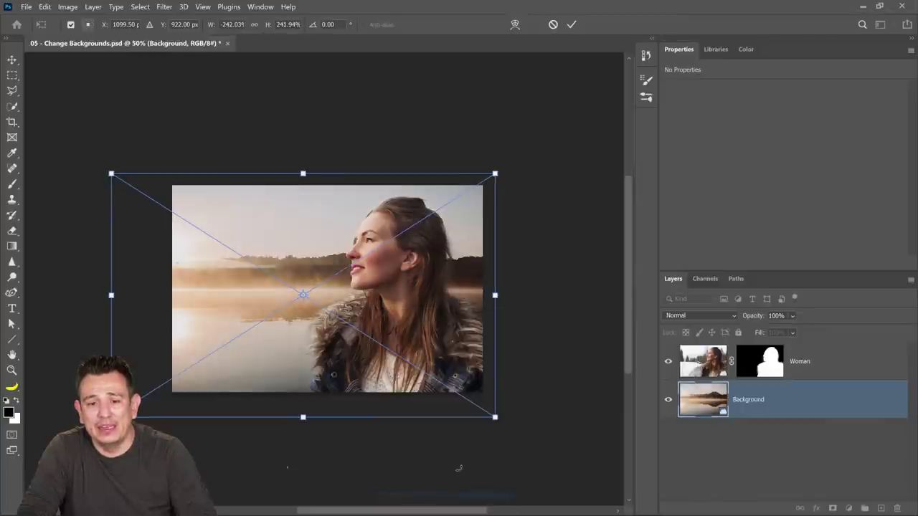
key("Return")
Shift the background to the right with the Move tool and zoom in on the chin and collar
key("z")
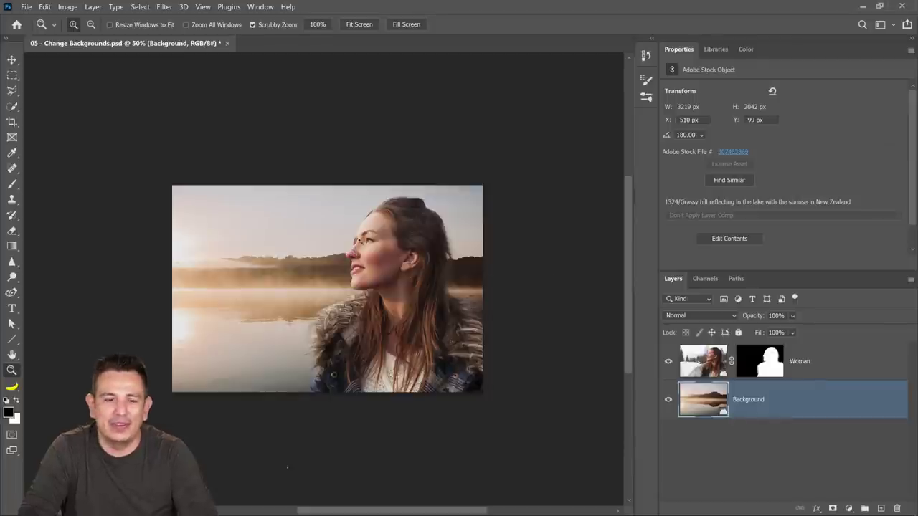
left_click(11, 61)
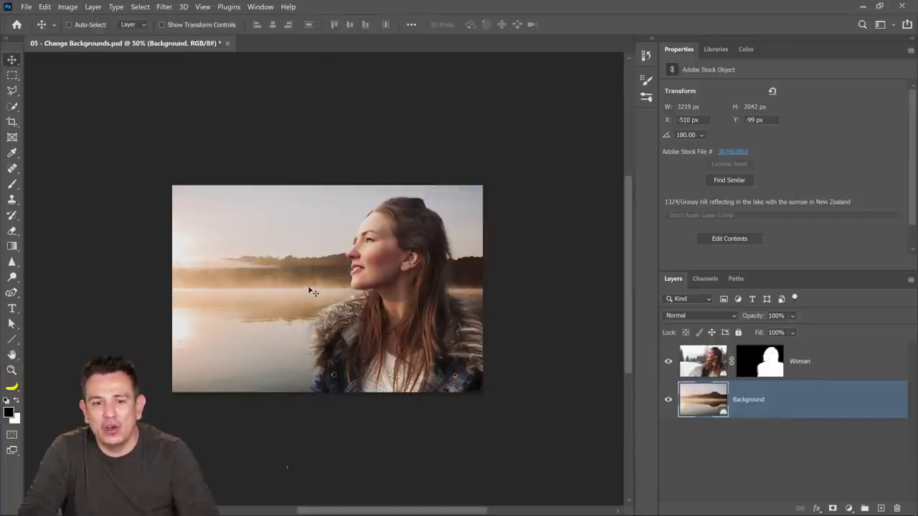
left_click_drag(308, 289, 341, 294)
left_click(11, 370)
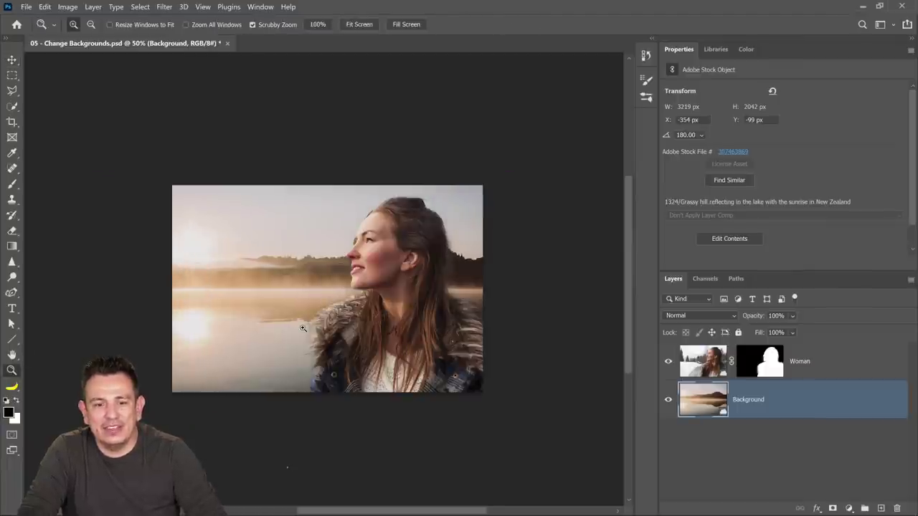
left_click_drag(294, 315, 268, 364)
left_click(268, 365)
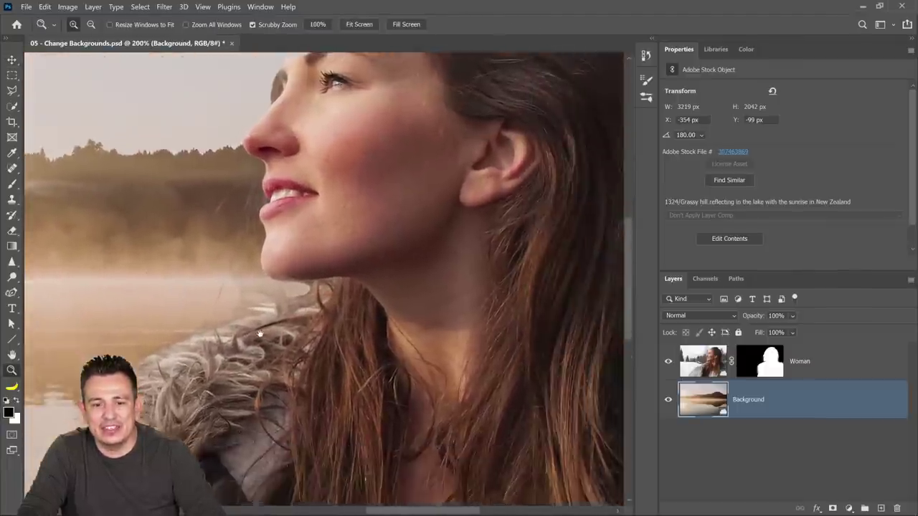
left_click(258, 322)
left_click(250, 287)
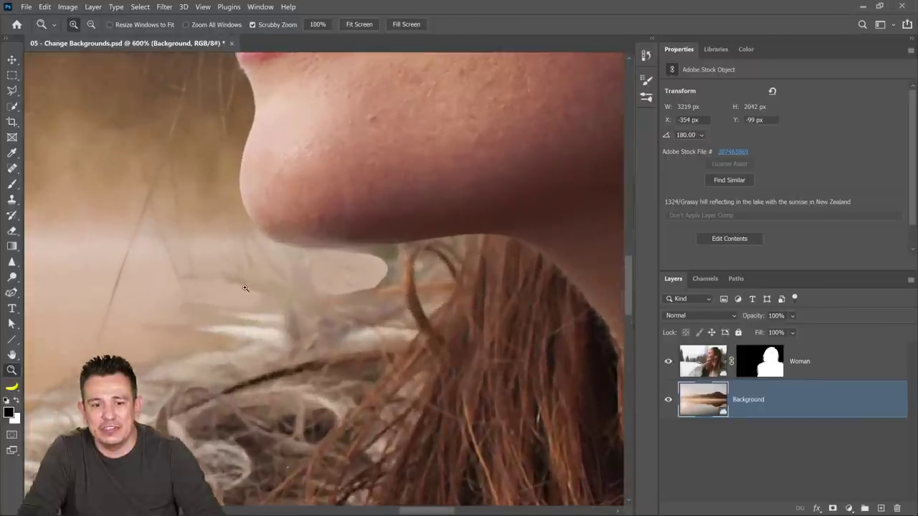
Add a new Layer 1 above Woman and clip it to the Woman layer
left_click(250, 287)
left_click_drag(254, 246, 366, 248)
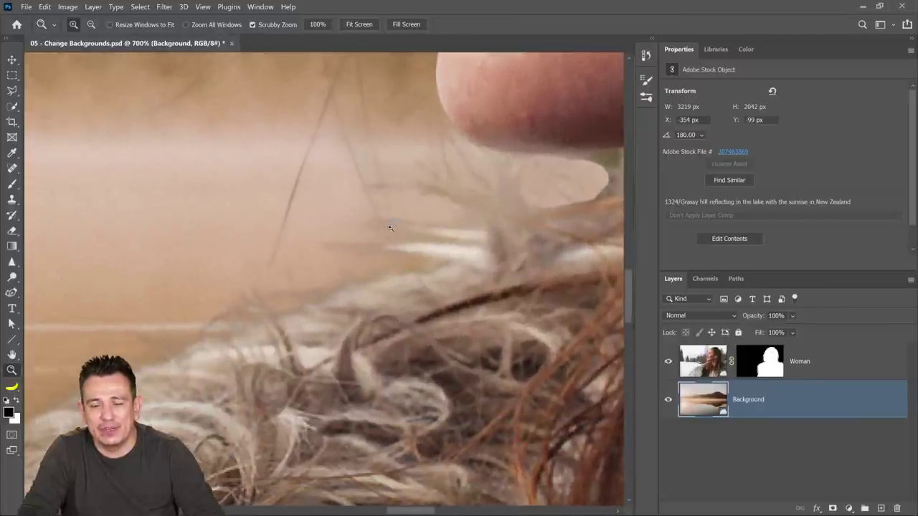
left_click(826, 374)
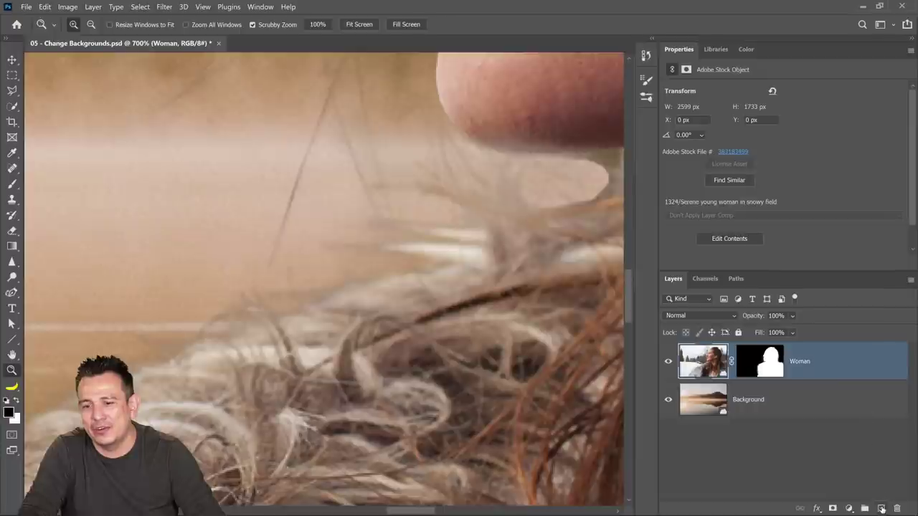
left_click(881, 508)
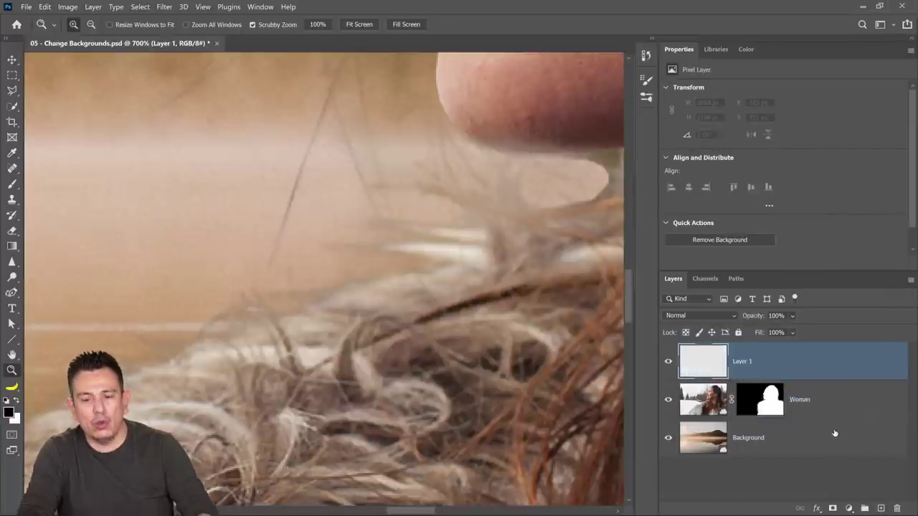
key("ctrl+alt+g")
Sample a light colour from the hazy background as the brush colour
key("b")
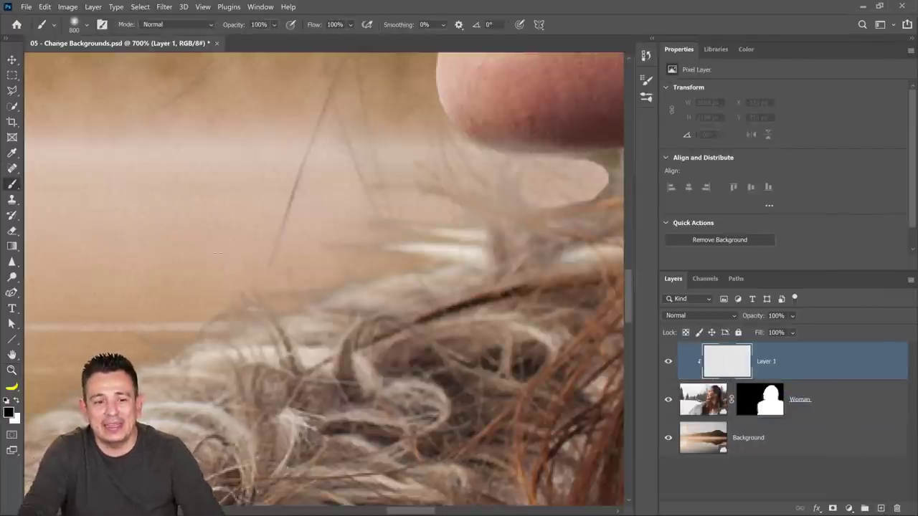
left_click(453, 245, "alt")
left_click(10, 412)
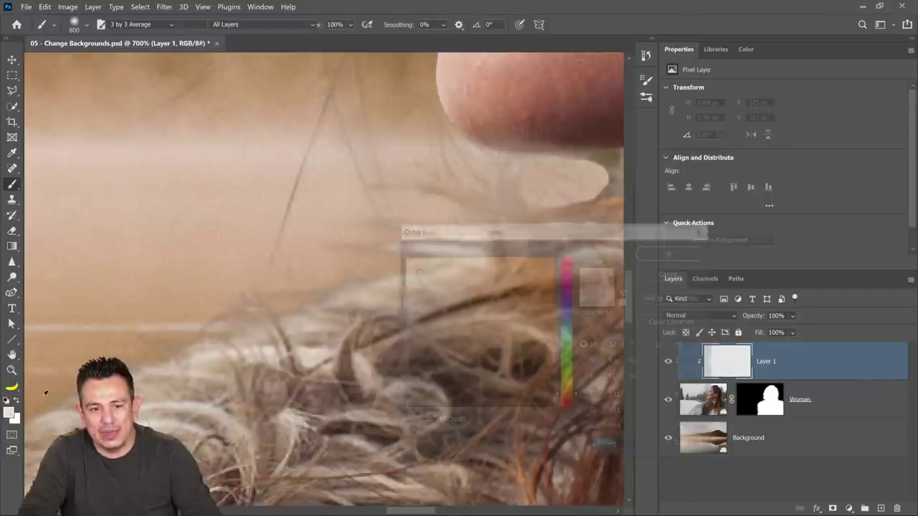
left_click(672, 251)
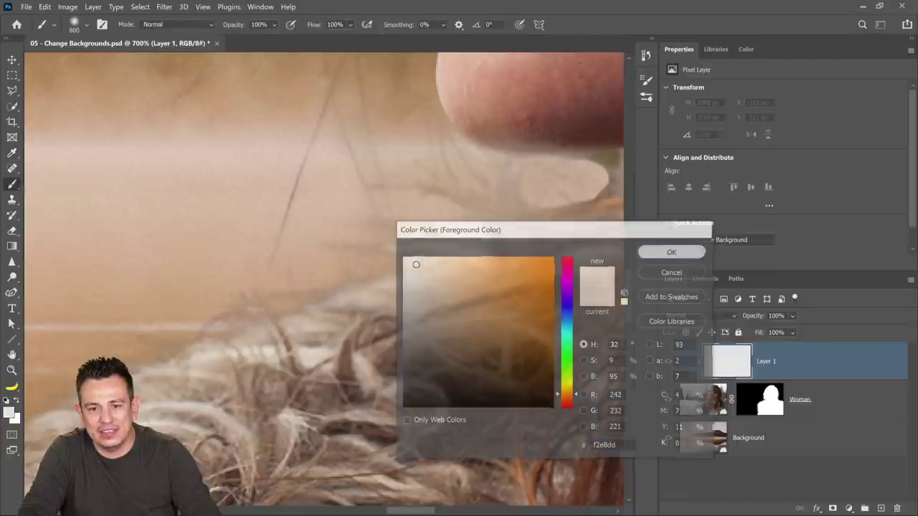
key("b")
left_click(251, 251)
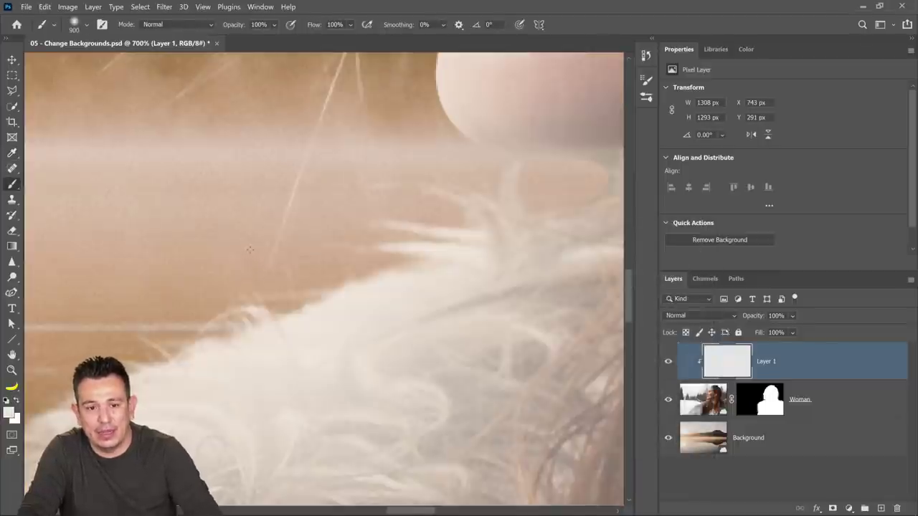
key("ctrl+z")
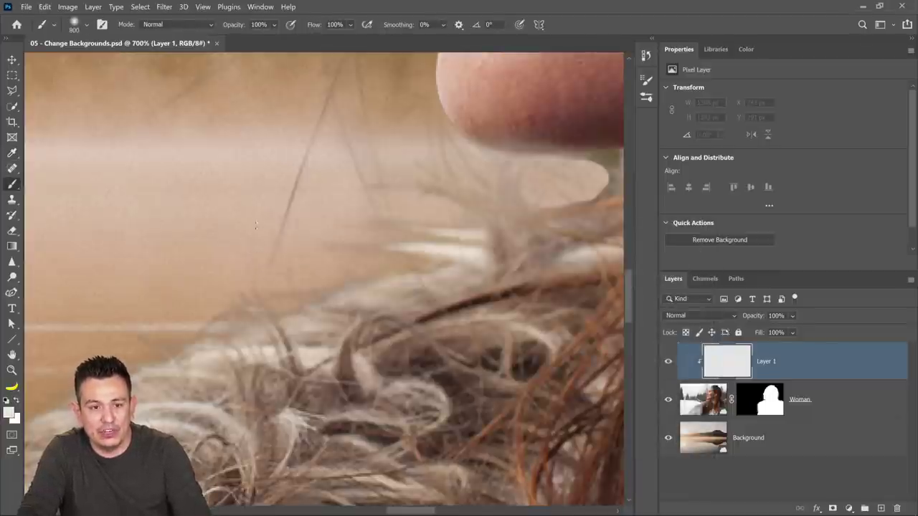
Paint light strokes over the hair and fur edges with 25 px and 100 px brushes
key("bracketleft")
key("bracketleft")
key("bracketleft")
key("bracketleft")
key("bracketleft")
key("bracketleft")
key("bracketleft")
key("bracketleft")
key("bracketleft")
key("bracketleft")
key("bracketleft")
key("bracketleft")
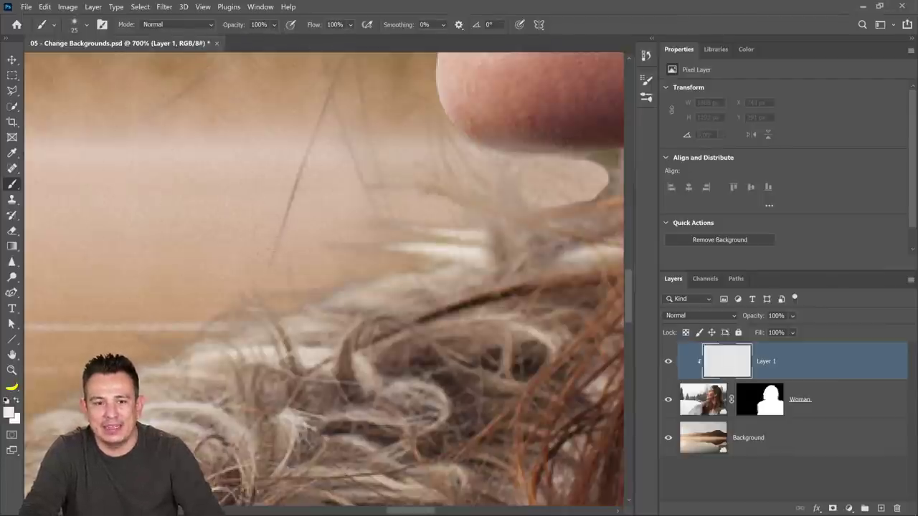
left_click_drag(271, 266, 307, 151)
mouse_move(323, 247)
left_mouse_down()
mouse_move(387, 192)
mouse_move(409, 262)
mouse_move(438, 172)
mouse_move(359, 264)
left_mouse_up()
mouse_move(279, 294)
left_mouse_down()
mouse_move(222, 316)
mouse_move(408, 272)
mouse_move(165, 355)
left_mouse_up()
left_click_drag(251, 359, 430, 215)
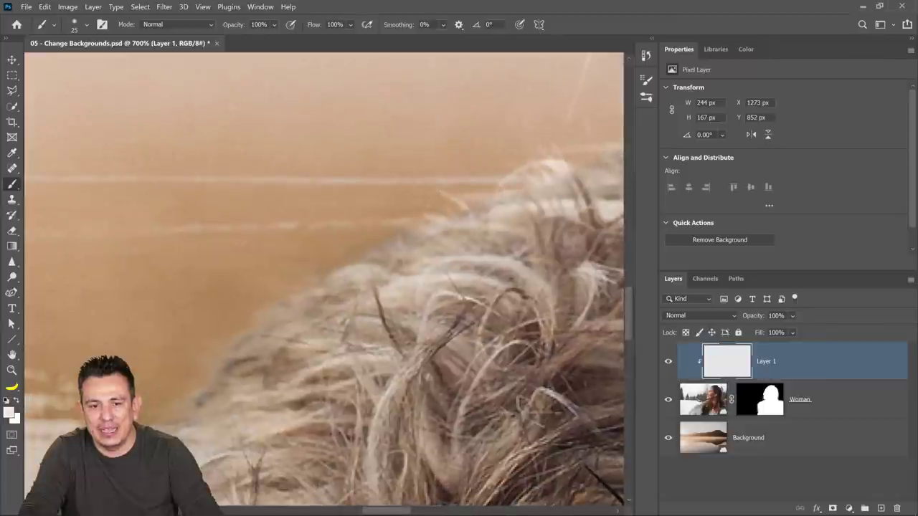
key("bracketright")
key("bracketright")
key("bracketright")
key("bracketright")
key("bracketright")
key("bracketright")
key("bracketright")
key("bracketright")
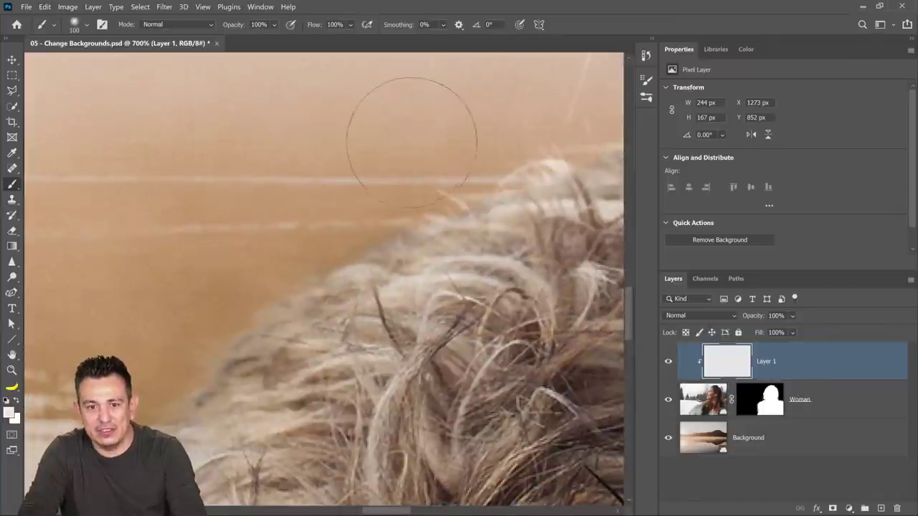
mouse_move(495, 204)
left_mouse_down()
mouse_move(344, 280)
mouse_move(208, 387)
left_mouse_up()
mouse_move(574, 287)
left_mouse_down()
mouse_move(354, 90)
mouse_move(363, 95)
left_mouse_up()
mouse_move(344, 344)
left_mouse_down()
mouse_move(238, 321)
mouse_move(287, 402)
left_mouse_up()
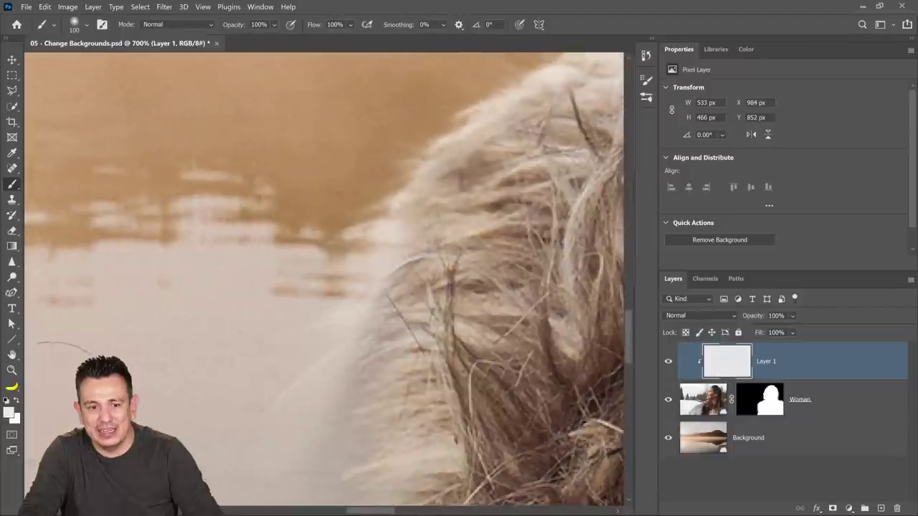
double_click(12, 354)
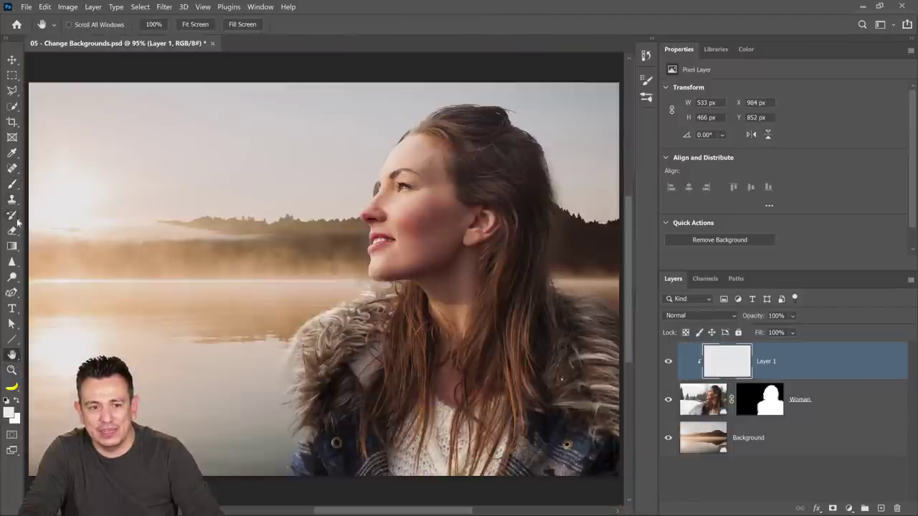
Set Layer 1 to Lighten at 52% opacity and toggle its visibility to compare
left_click(11, 184)
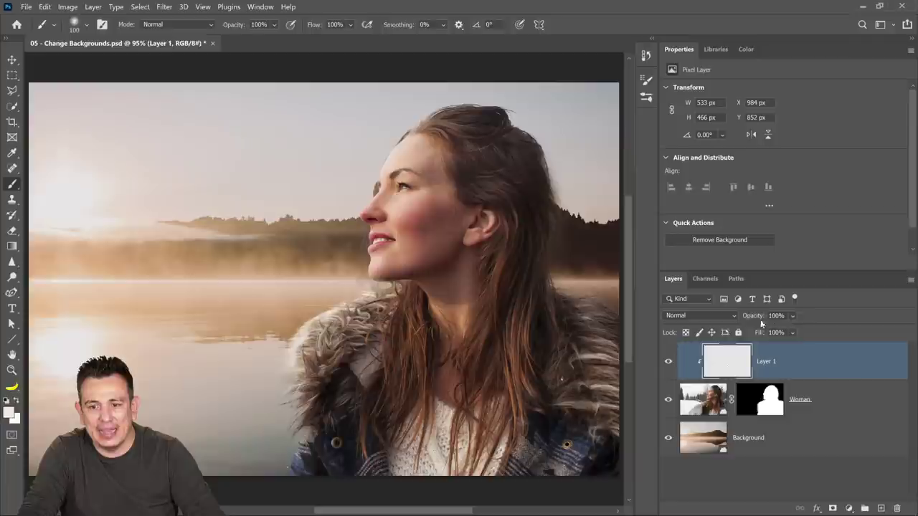
left_click_drag(759, 317, 750, 318)
left_click(697, 317)
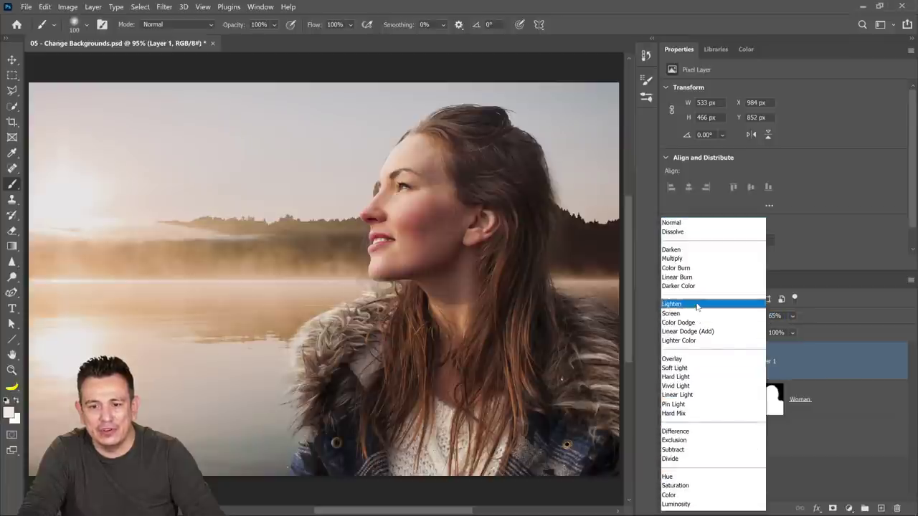
left_click(695, 304)
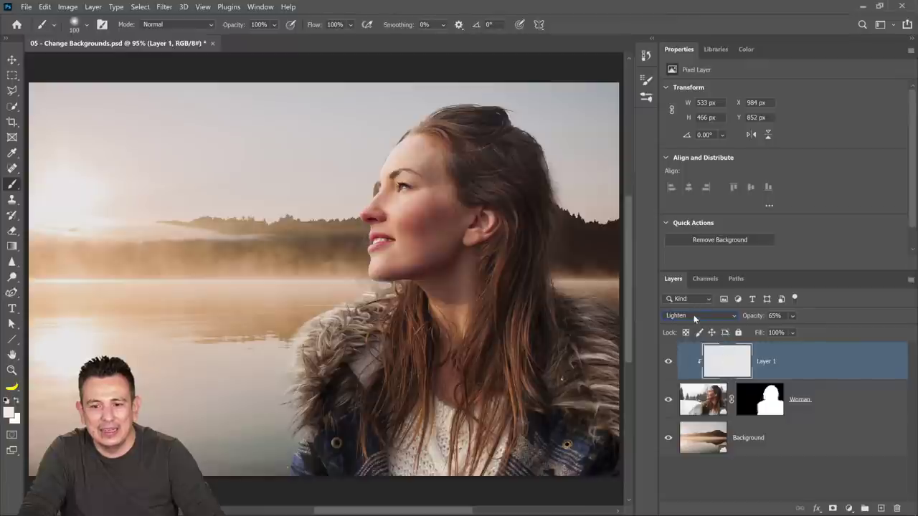
left_click_drag(749, 319, 744, 320)
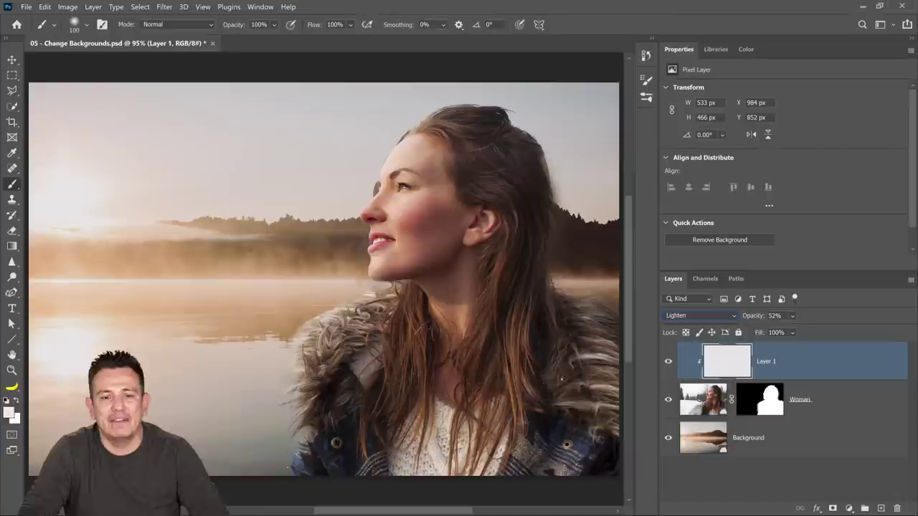
left_click(668, 362)
left_click(667, 362)
left_click(667, 361)
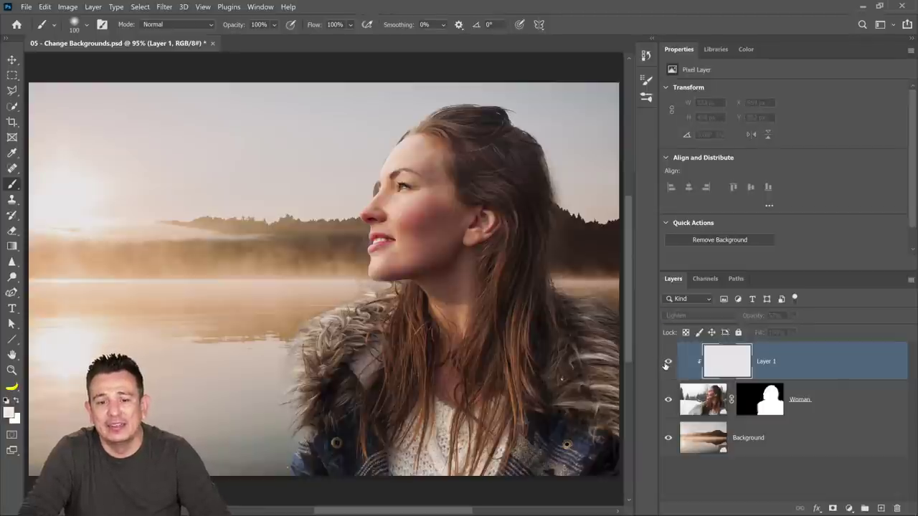
left_click(667, 362)
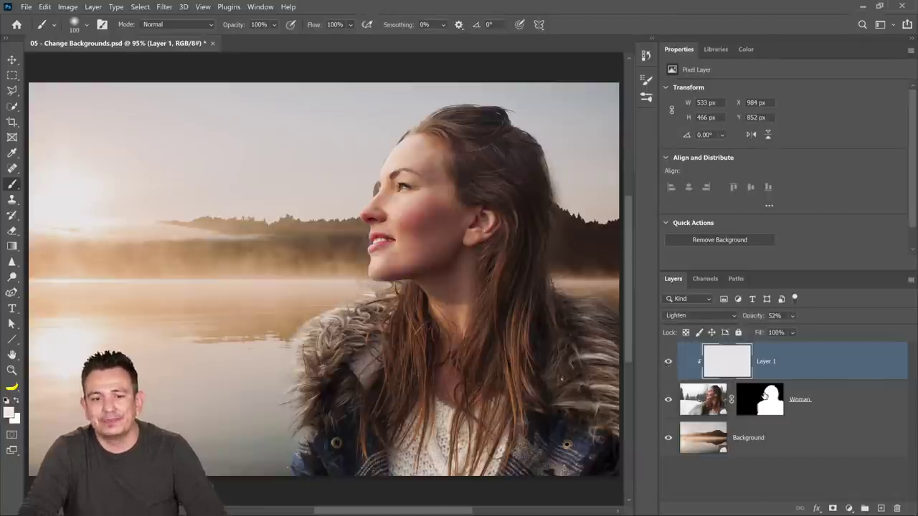
Zoom in on the hair's right edge beside the treeline
left_click(11, 370)
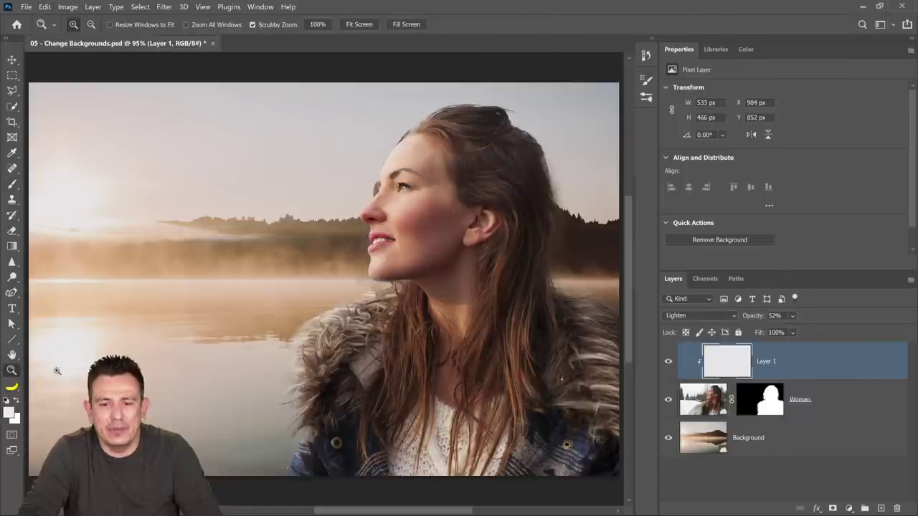
right_click(452, 358)
left_click(466, 364)
right_click(412, 307)
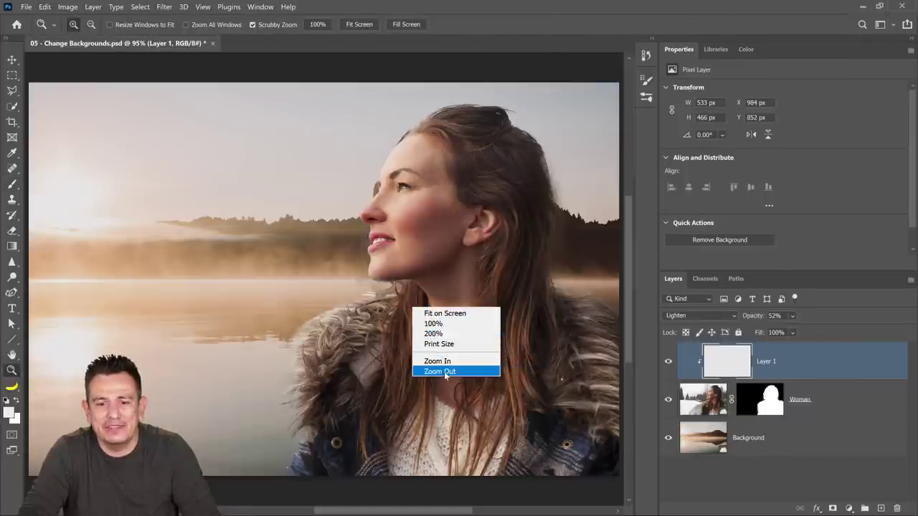
left_click(439, 371)
left_click(494, 253)
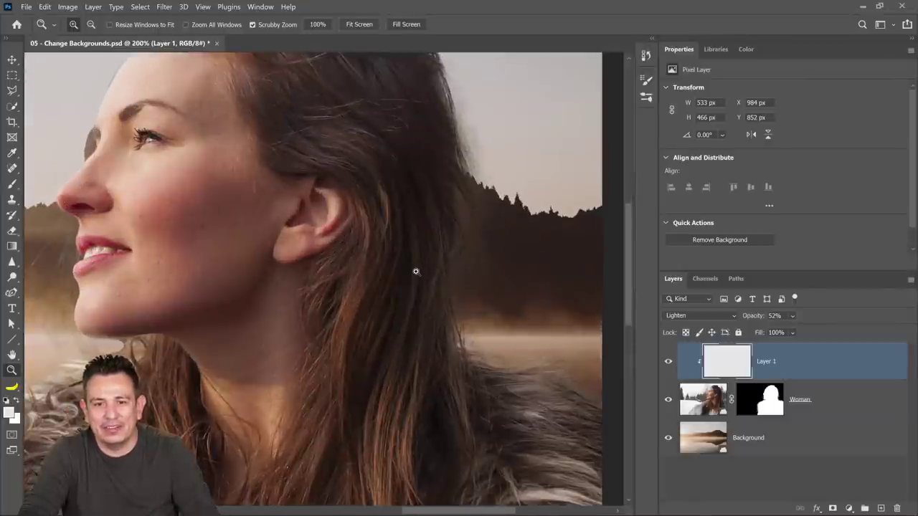
right_click(415, 271)
left_click(428, 269)
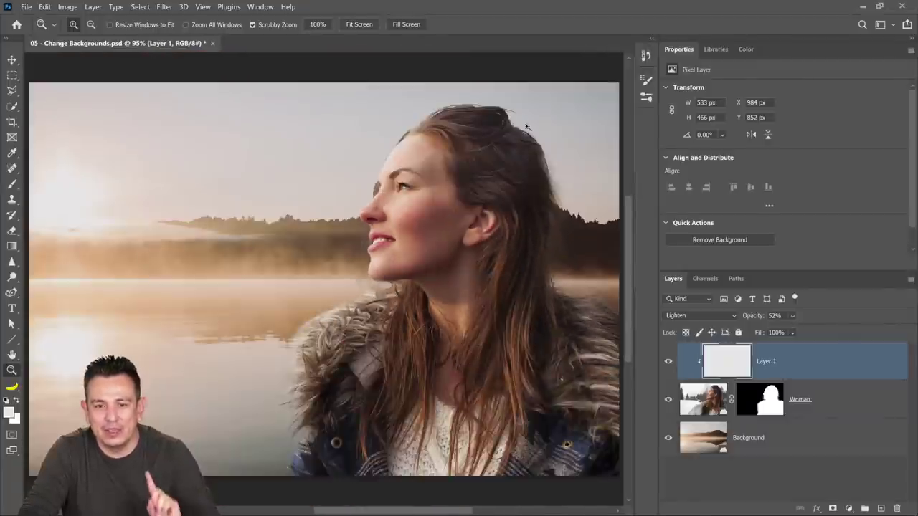
left_click(537, 174)
left_click(382, 266)
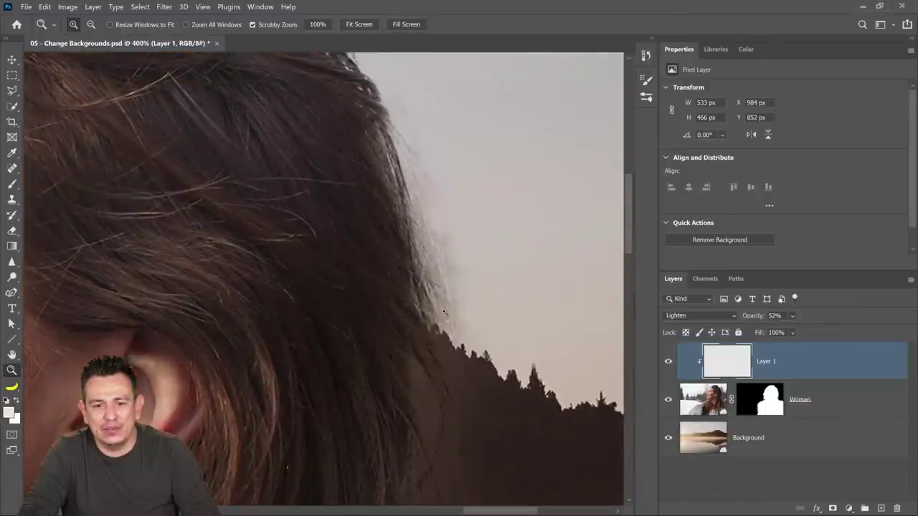
Paint black with a smaller brush on the Woman mask to hide the hazy hair fringe
left_click(751, 403)
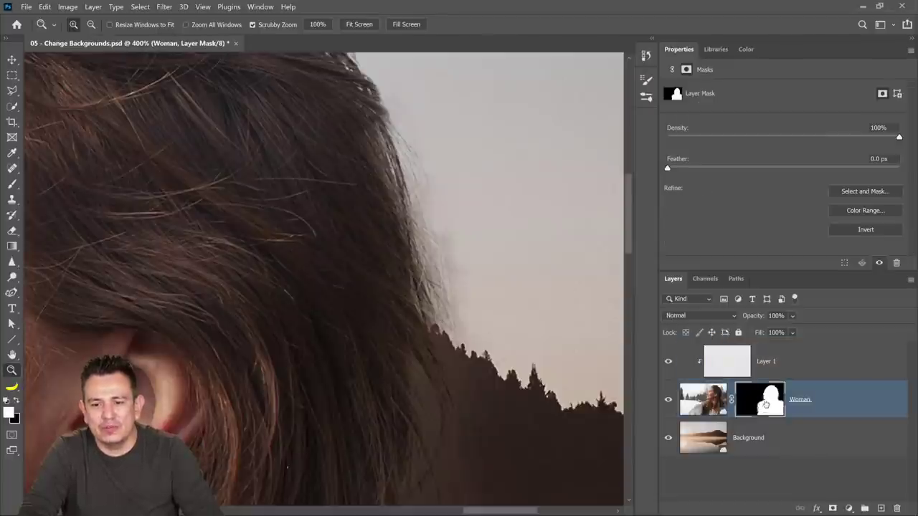
left_click(12, 184)
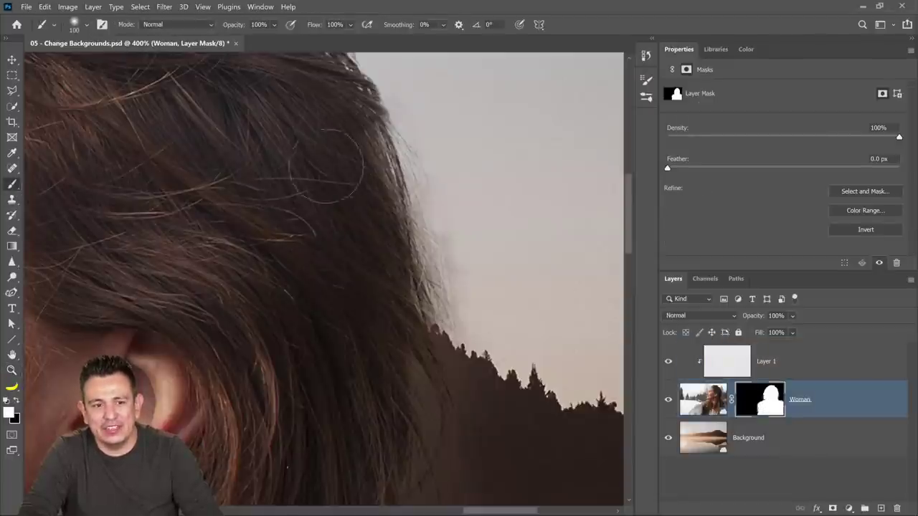
key("bracketleft")
key("bracketleft")
key("bracketleft")
key("bracketleft")
key("bracketleft")
key("bracketleft")
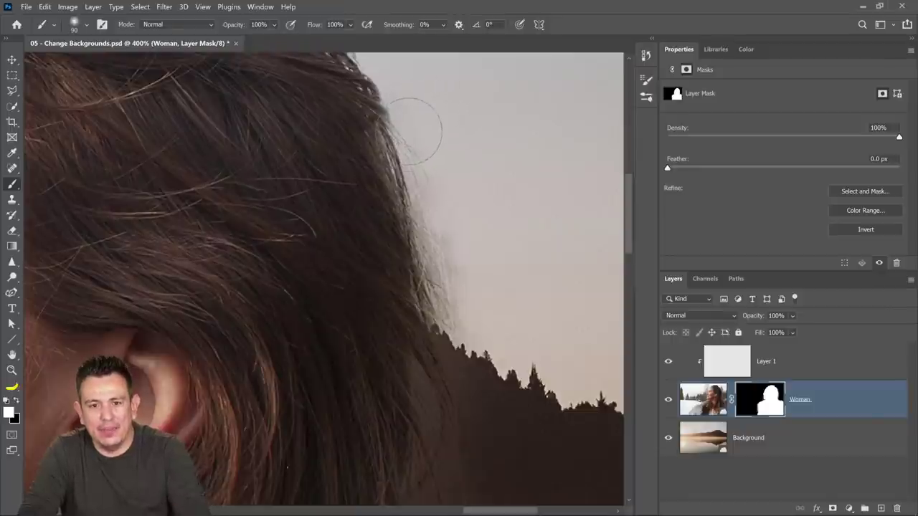
key("x")
mouse_move(398, 133)
left_mouse_down()
mouse_move(419, 237)
mouse_move(448, 297)
left_mouse_up()
key("ctrl+z")
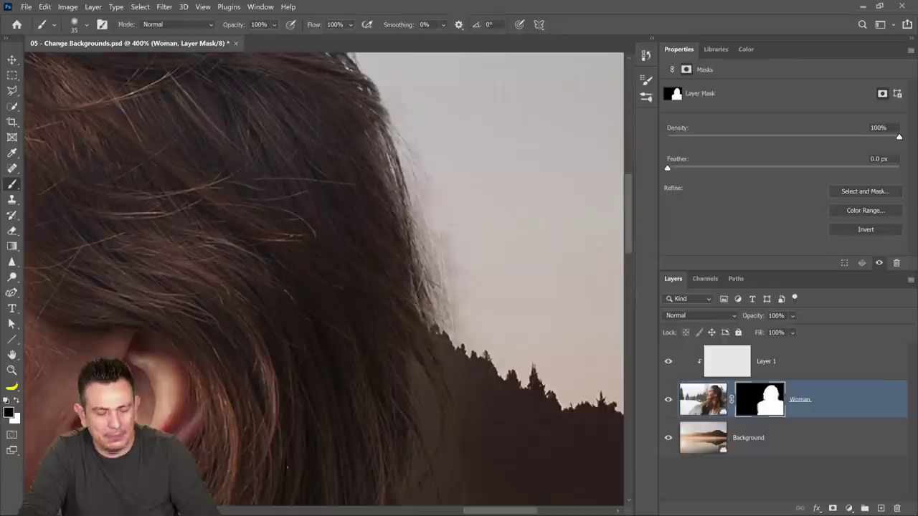
mouse_move(399, 143)
left_mouse_down()
mouse_move(457, 344)
mouse_move(427, 265)
left_mouse_up()
left_click_drag(394, 128, 397, 159)
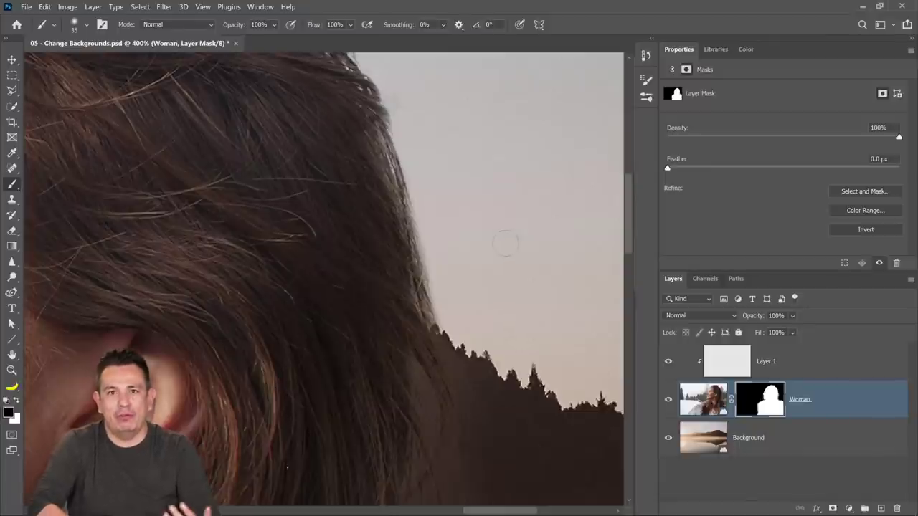
left_click(801, 425)
Add Layer 2 above Layer 1 and clip it to Layer 1
left_click(809, 374)
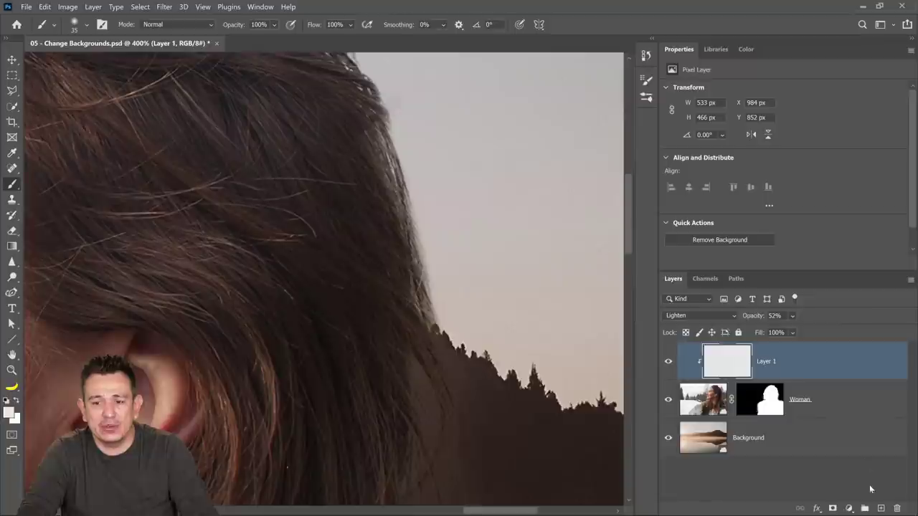
left_click(880, 508)
key("ctrl+alt+g")
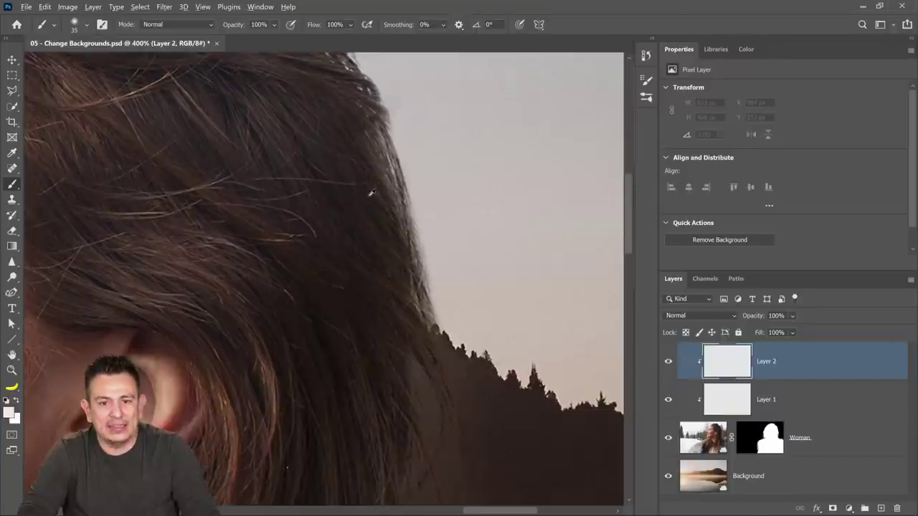
Sample the dark brown hair colour, sketch 1 px hair strands, then undo them
left_click_drag(379, 190, 378, 182)
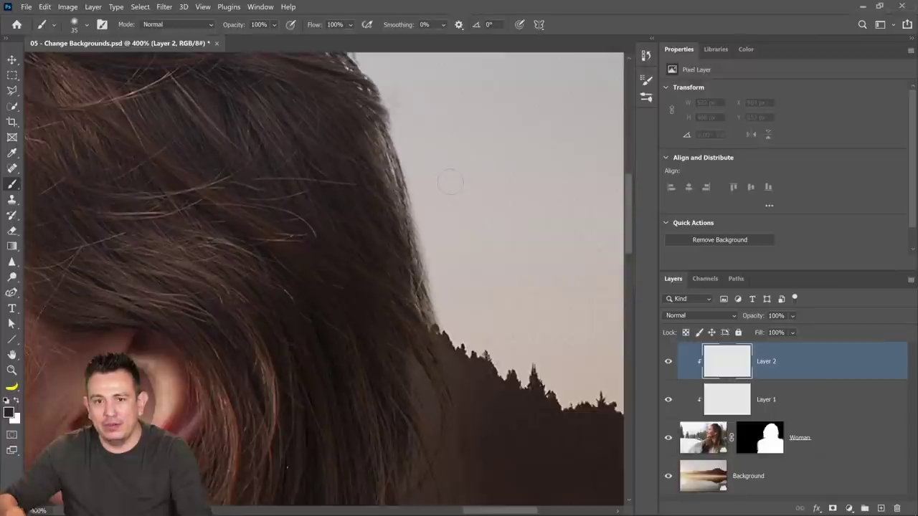
key("bracketleft")
key("bracketleft")
key("bracketleft")
key("bracketleft")
key("bracketleft")
key("bracketleft")
key("bracketleft")
key("bracketleft")
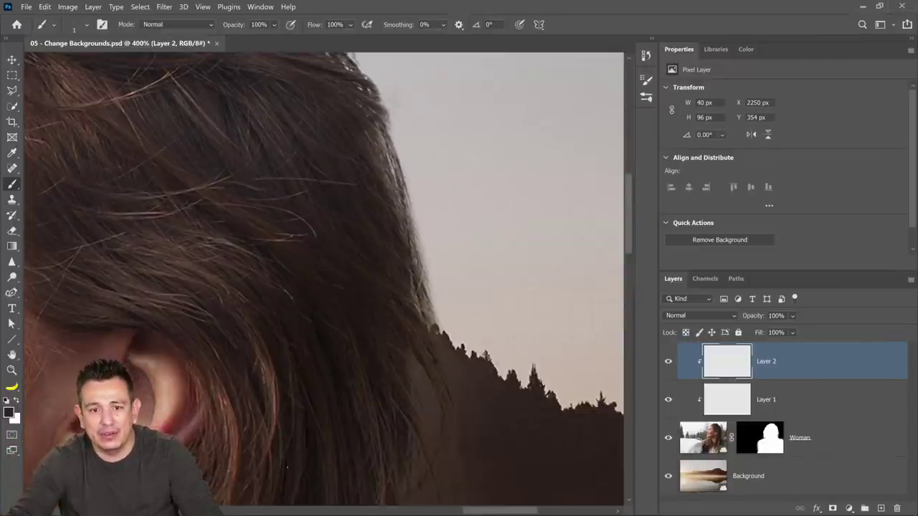
left_click(286, 467)
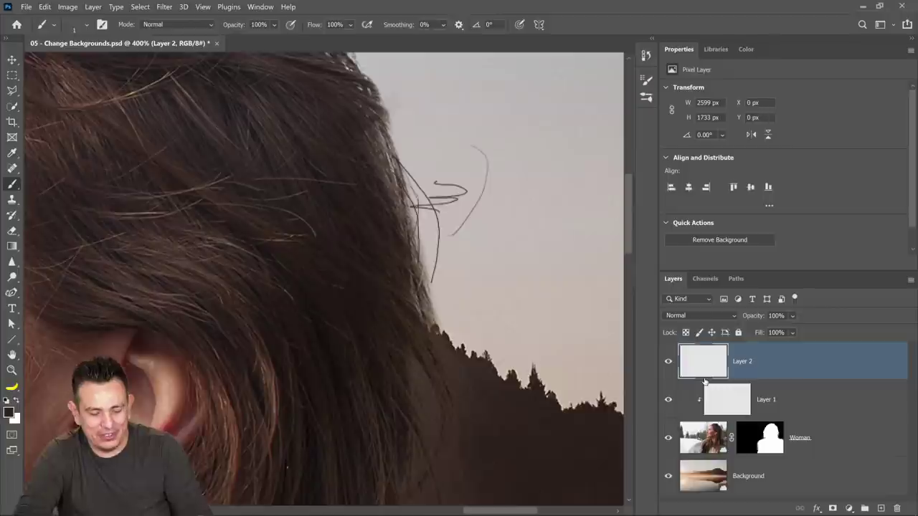
key("ctrl+z")
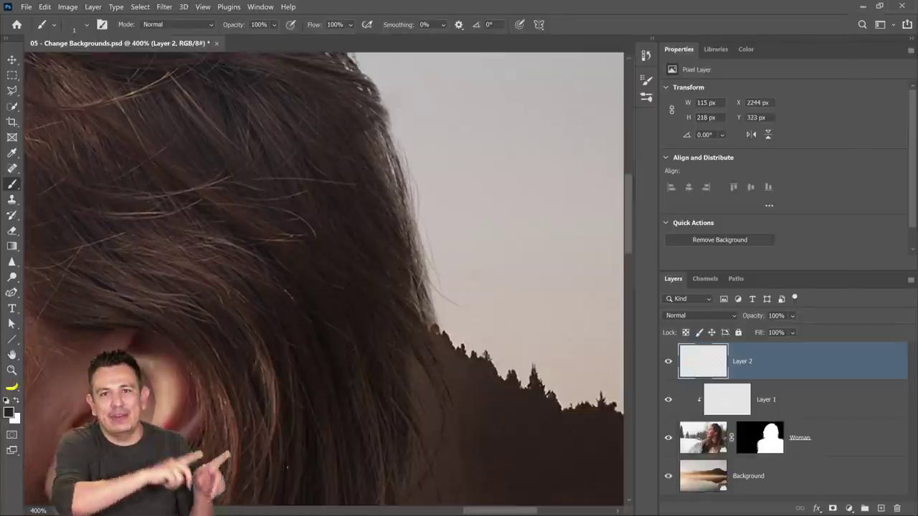
Fit the image on screen and convert all four layers into the smart object Layer 2
double_click(13, 355)
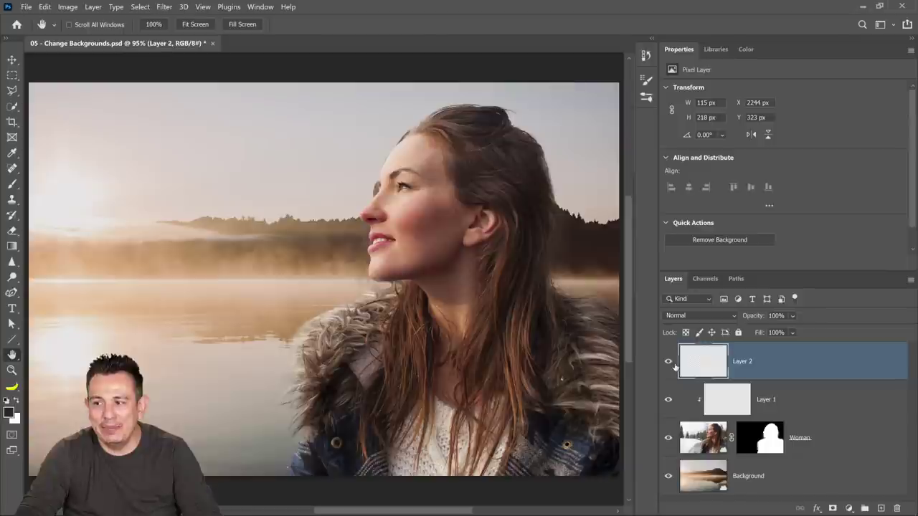
left_click(823, 473, "shift")
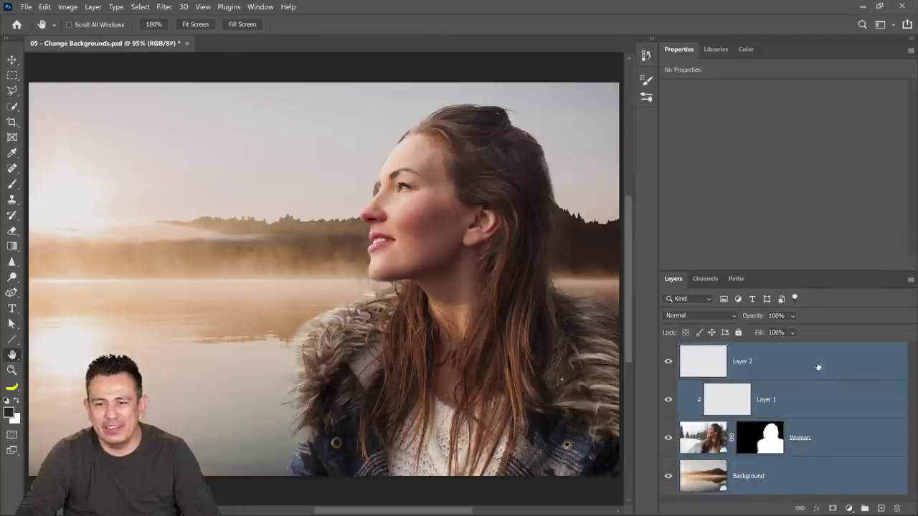
right_click(838, 393)
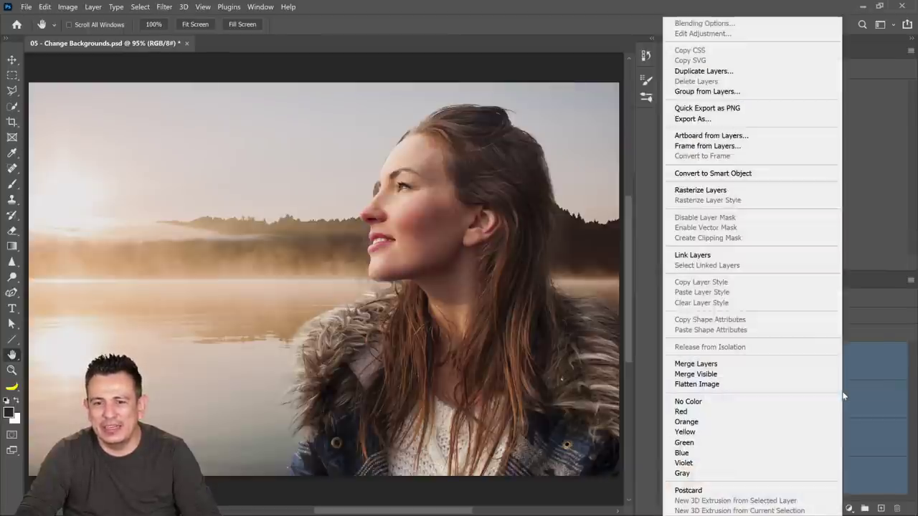
left_click(719, 173)
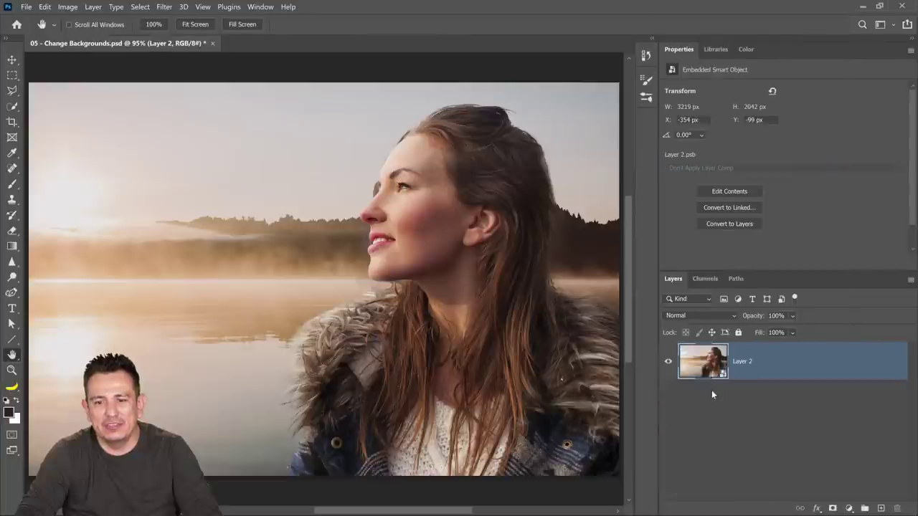
Open the Camera Raw Filter and warm Temperature to +10 in Basic
left_click(164, 7)
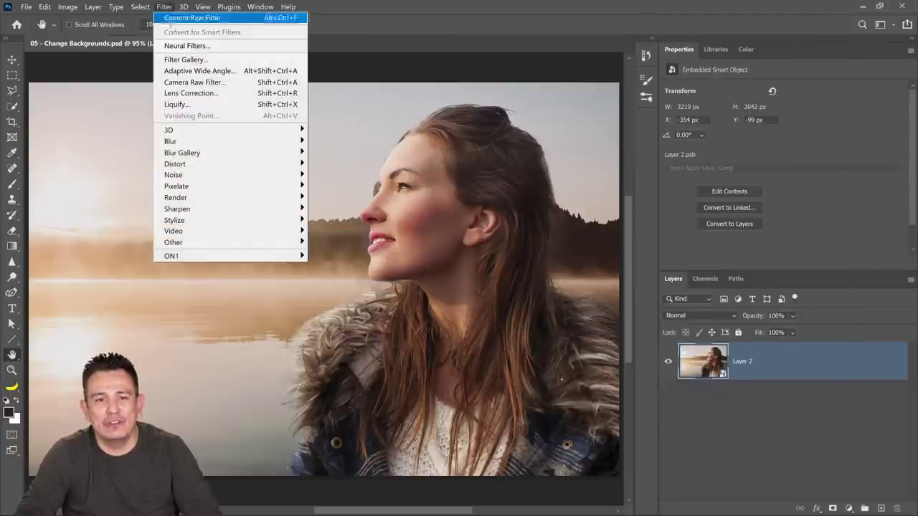
left_click(186, 82)
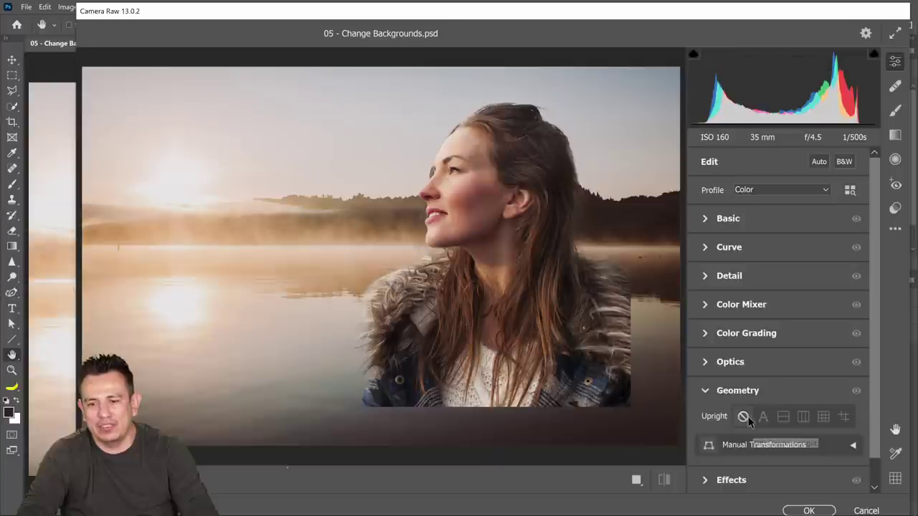
left_click(705, 220)
left_click_drag(779, 220, 786, 218)
left_click_drag(778, 296, 777, 296)
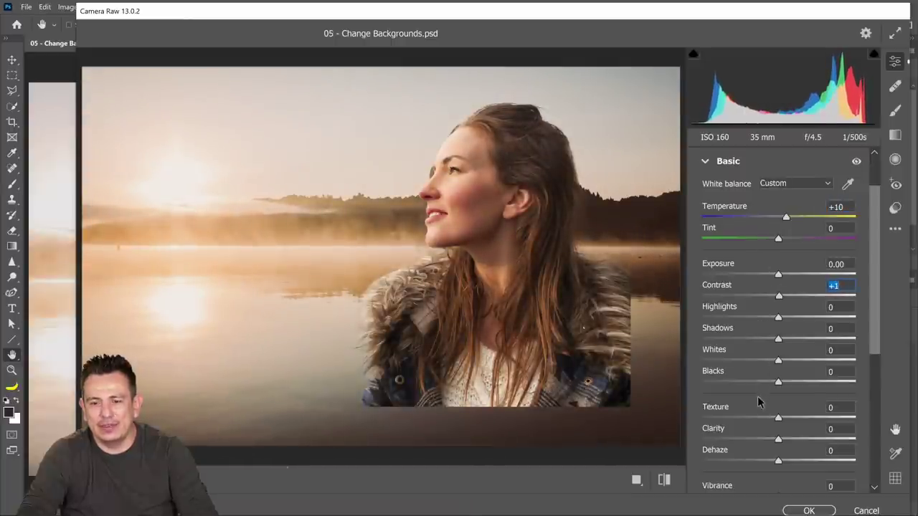
Raise Vibrance to +21, add Grain 10 in Effects, and apply the filter
scroll(760, 403, "down", 3)
mouse_move(778, 393)
left_mouse_down()
mouse_move(800, 394)
mouse_move(790, 398)
left_mouse_up()
scroll(745, 405, "down", 4)
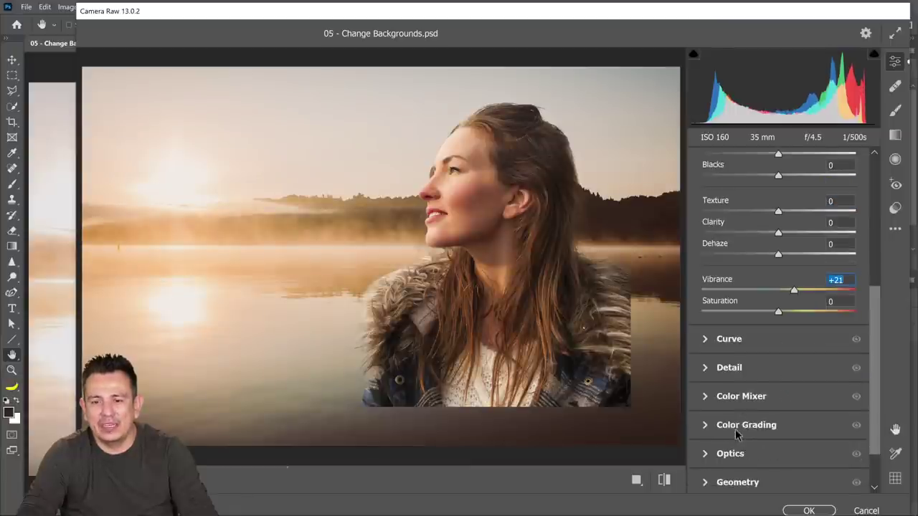
scroll(731, 433, "down", 1)
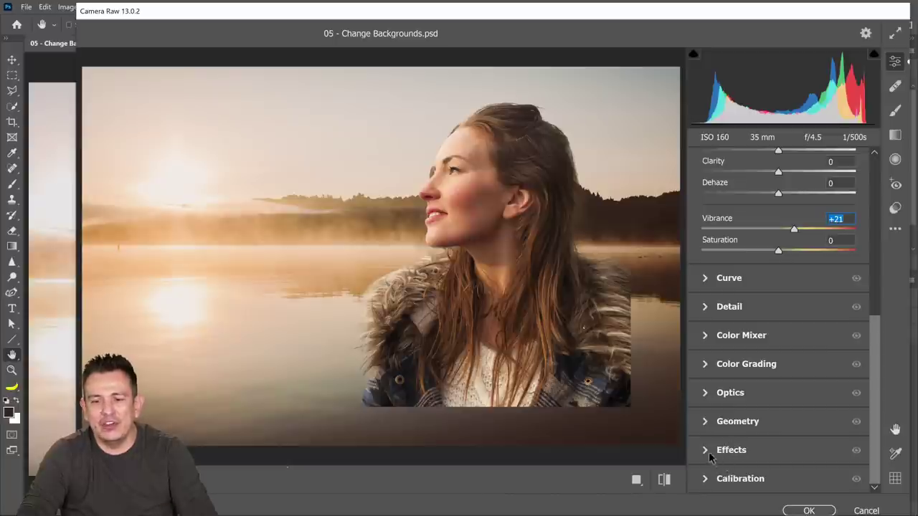
left_click(708, 449)
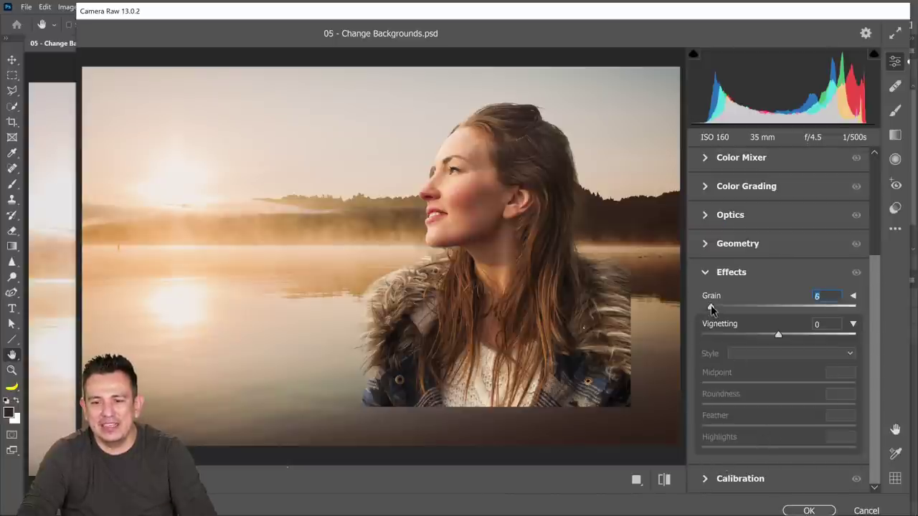
left_click(808, 510)
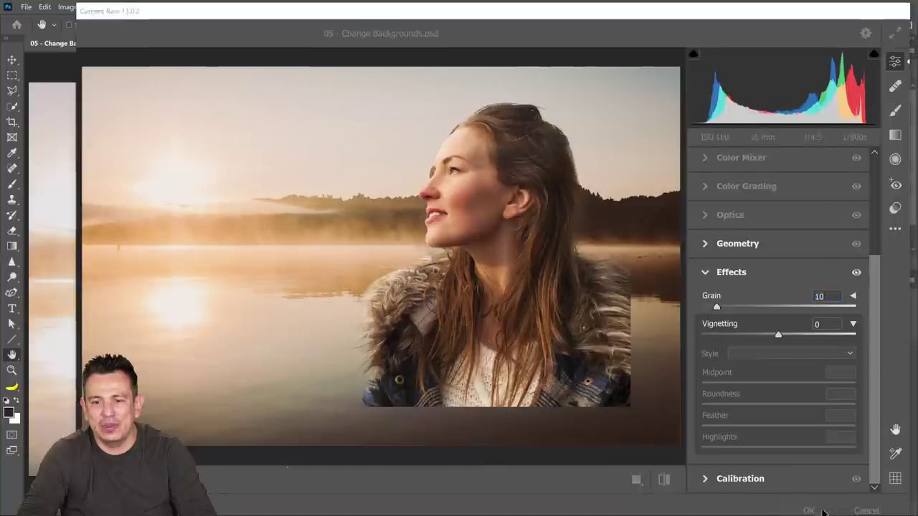
left_click(692, 401)
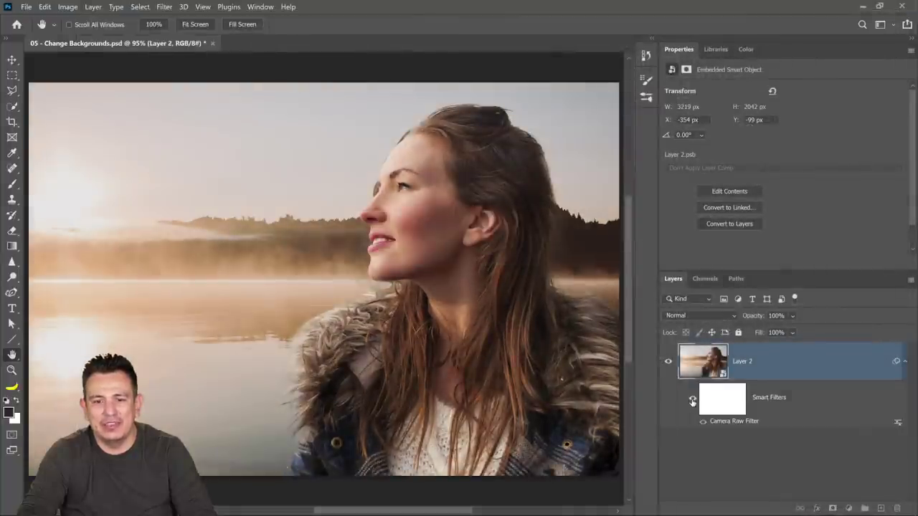
left_click(692, 402)
left_click(691, 401)
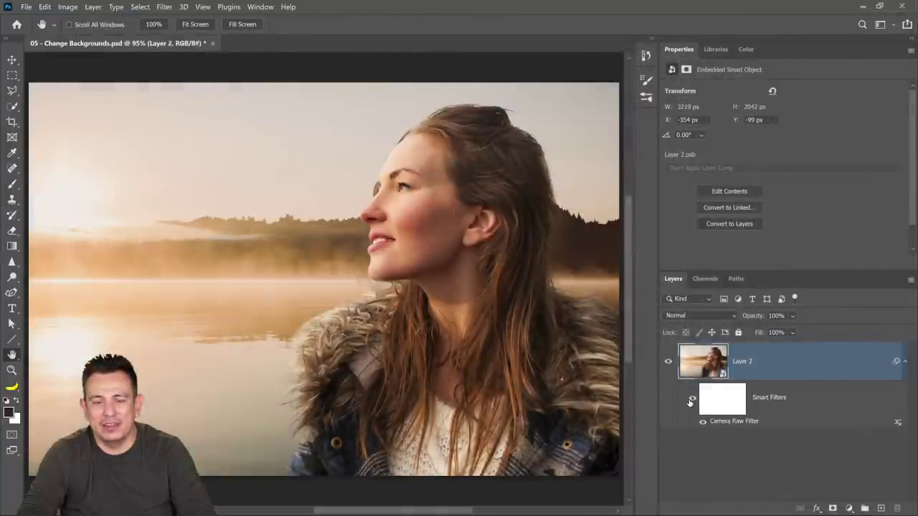
left_click(691, 401)
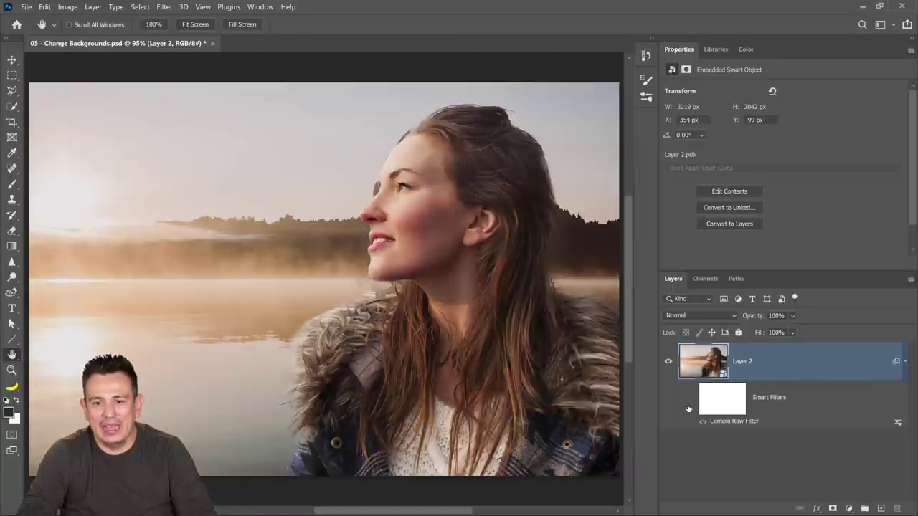
left_click(693, 400)
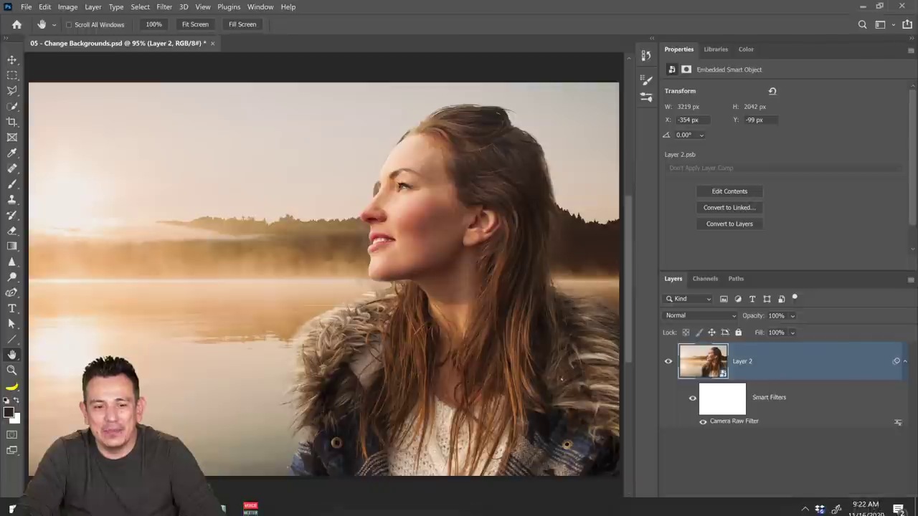
Browse the Behance Photoshop Creative Challenge page, then switch to the #current-challenge Discord channel
mouse_move(221, 505)
left_click(133, 453)
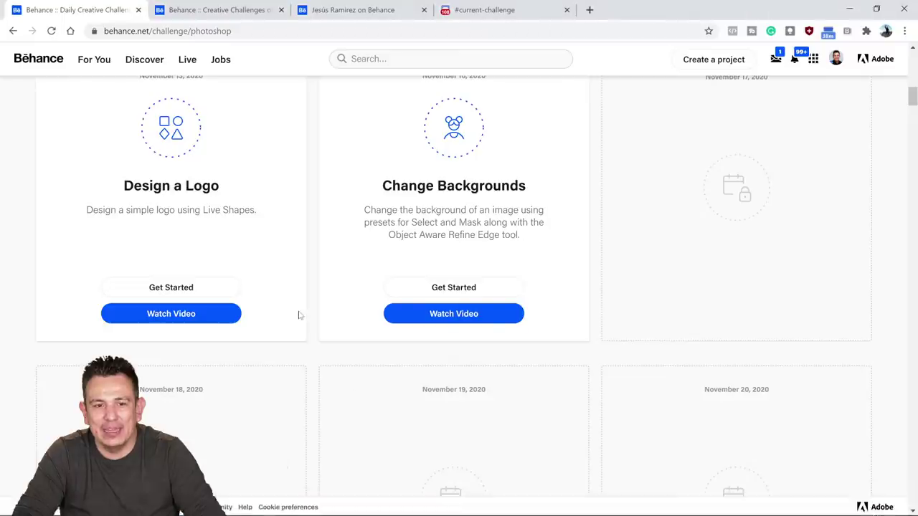
scroll(296, 312, "up", 10)
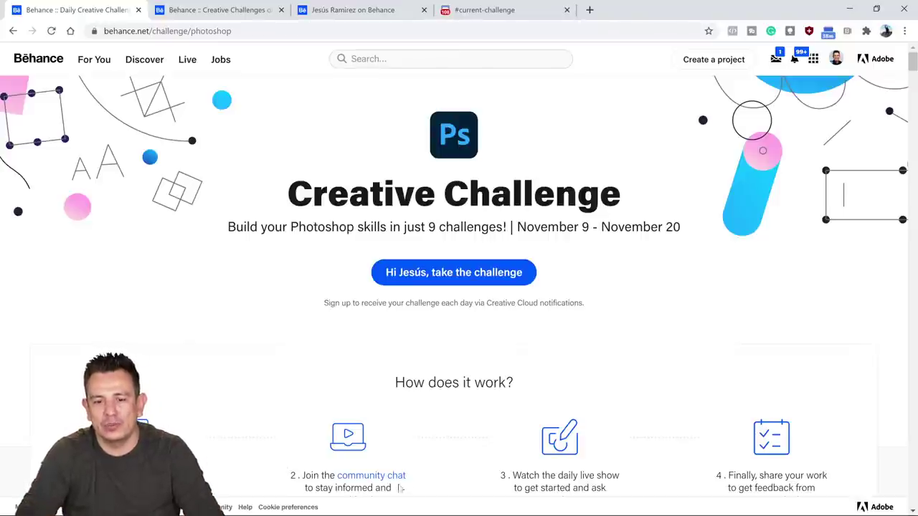
scroll(401, 487, "down", 2)
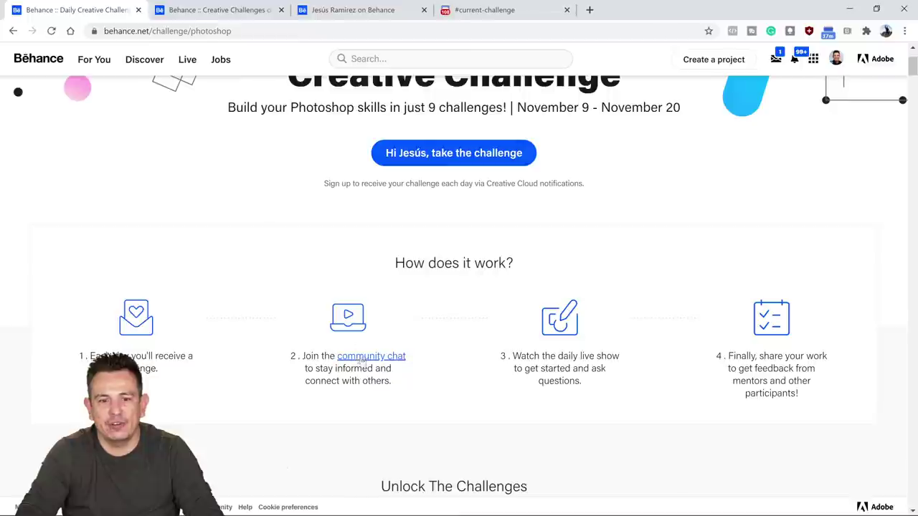
left_click(479, 9)
scroll(463, 194, "up", 3)
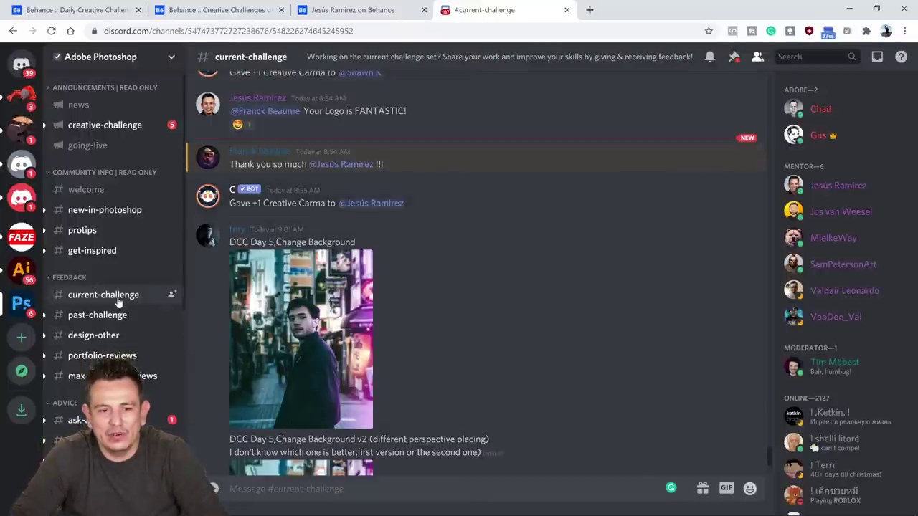
Scroll through the 'DCC Day 5, Change Background' posts in #current-challenge
scroll(498, 342, "down", 3)
scroll(502, 394, "down", 15)
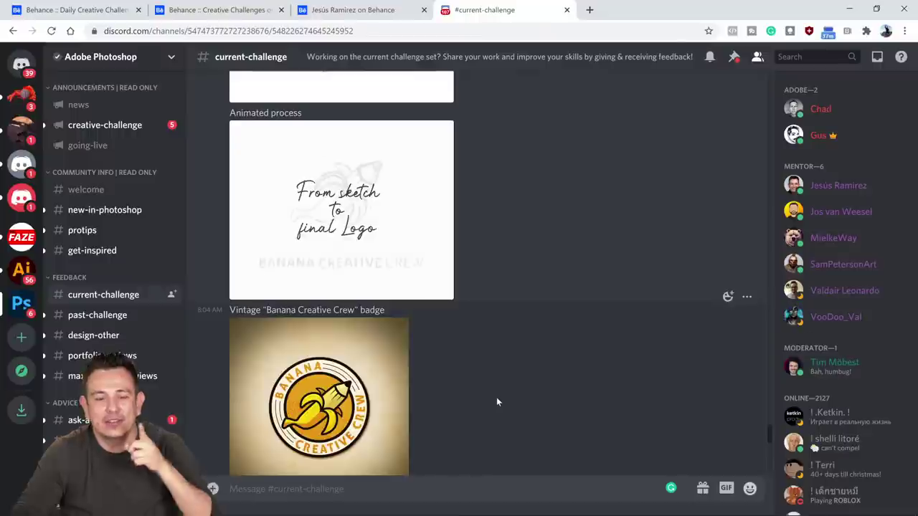
scroll(496, 398, "up", 6)
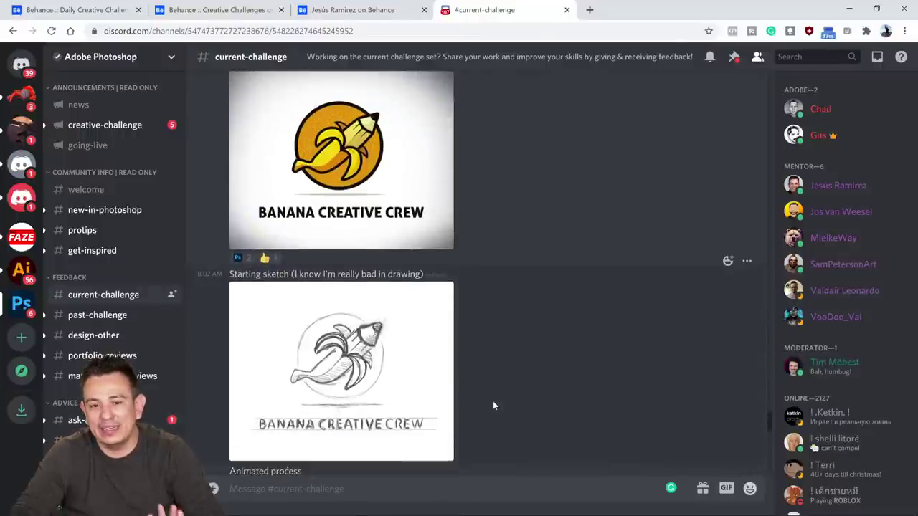
scroll(492, 403, "down", 6)
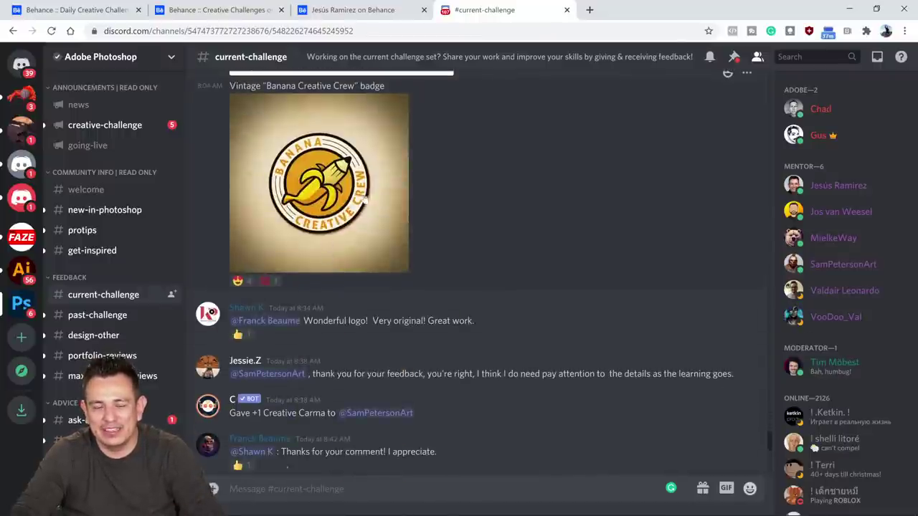
scroll(365, 200, "up", 6)
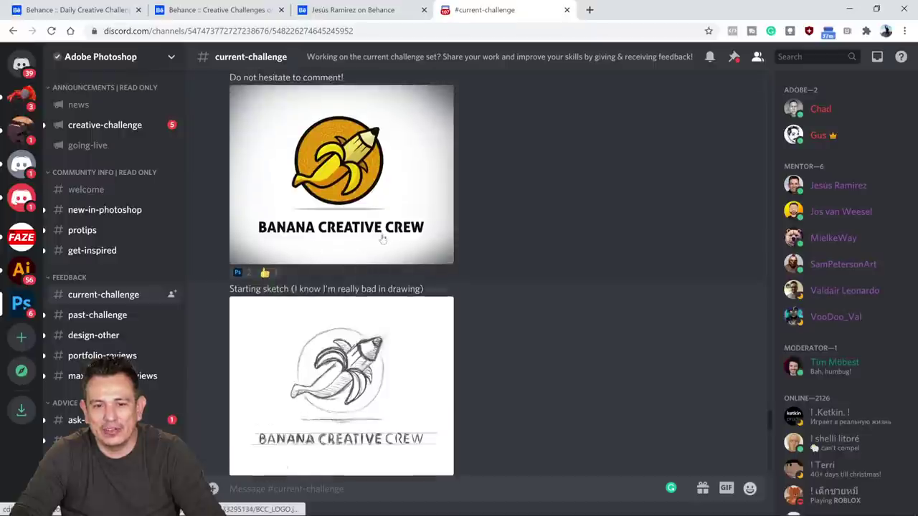
scroll(498, 361, "up", 2)
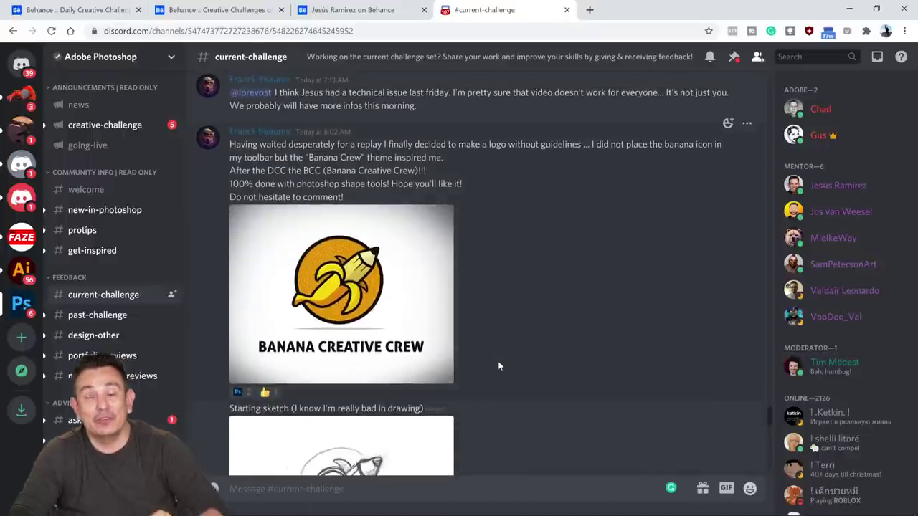
scroll(497, 360, "up", 2)
scroll(496, 361, "up", 2)
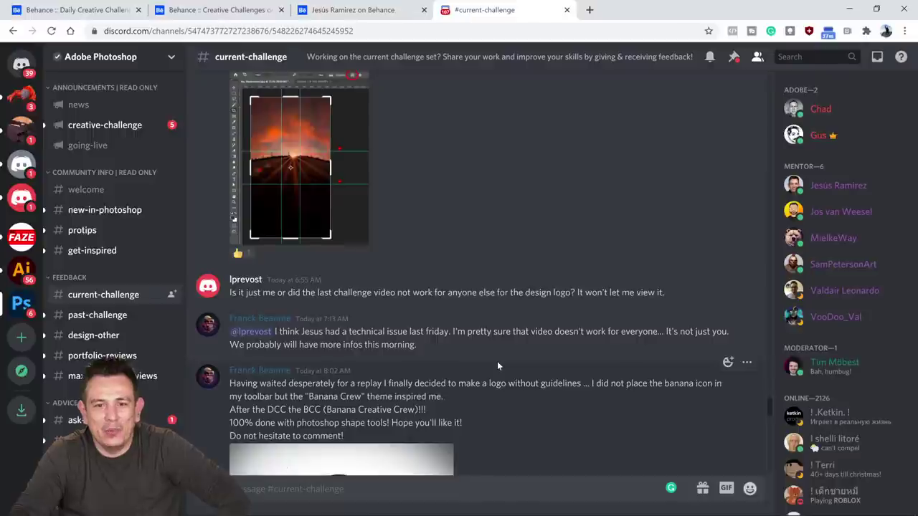
scroll(497, 361, "up", 2)
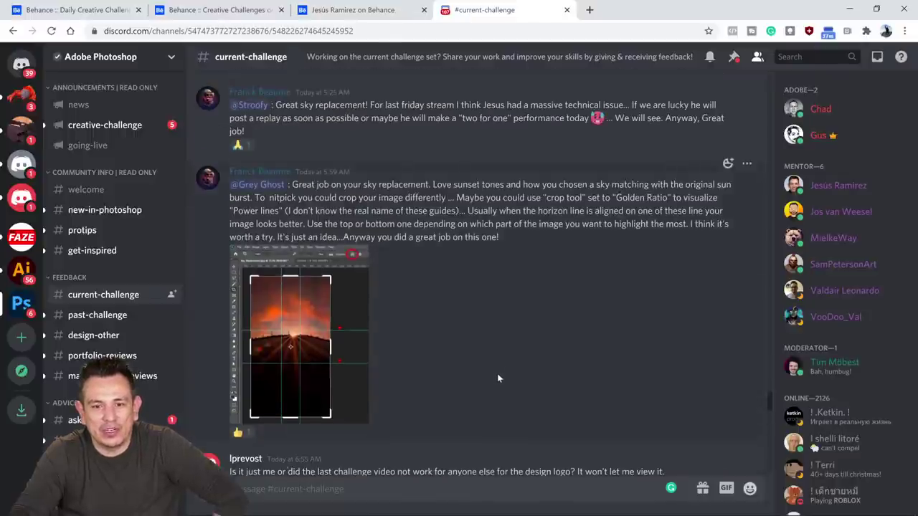
scroll(497, 367, "up", 2)
scroll(496, 373, "down", 10)
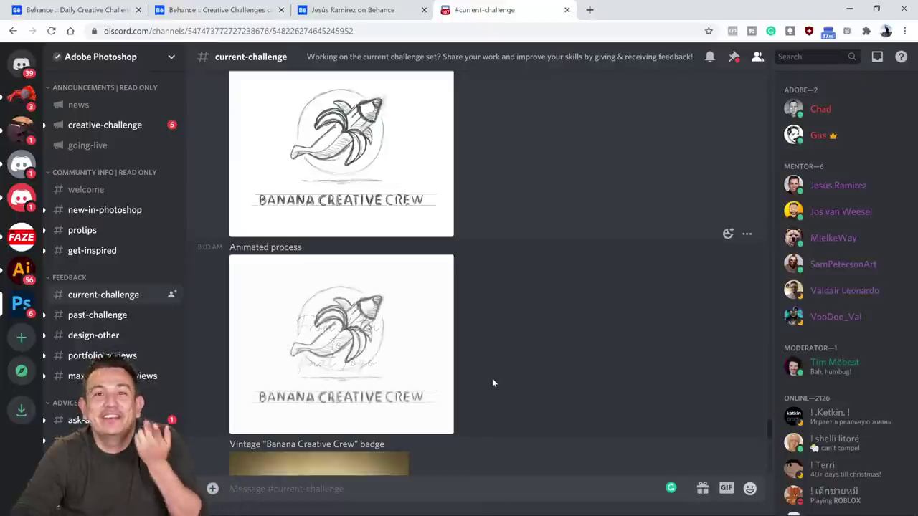
Read the earlier feedback posts further up the channel, then switch to the Behance profile
scroll(494, 367, "up", 3)
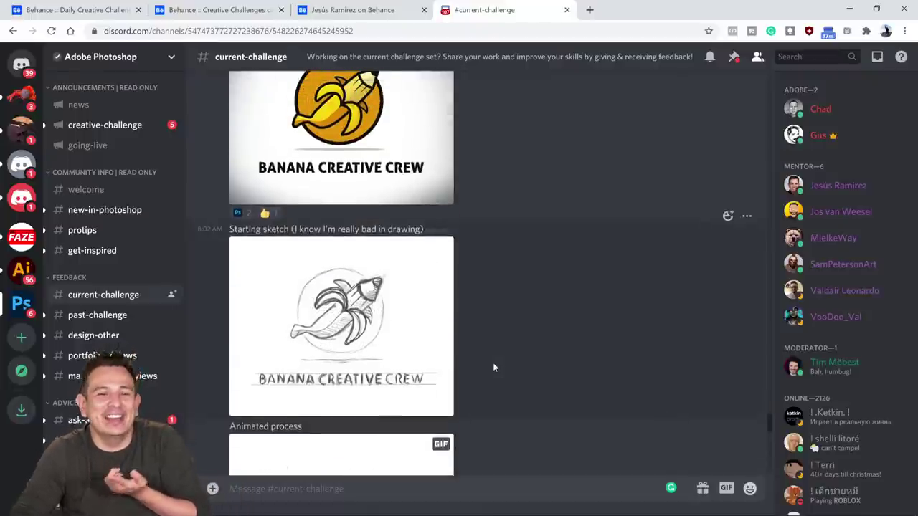
scroll(462, 350, "up", 3)
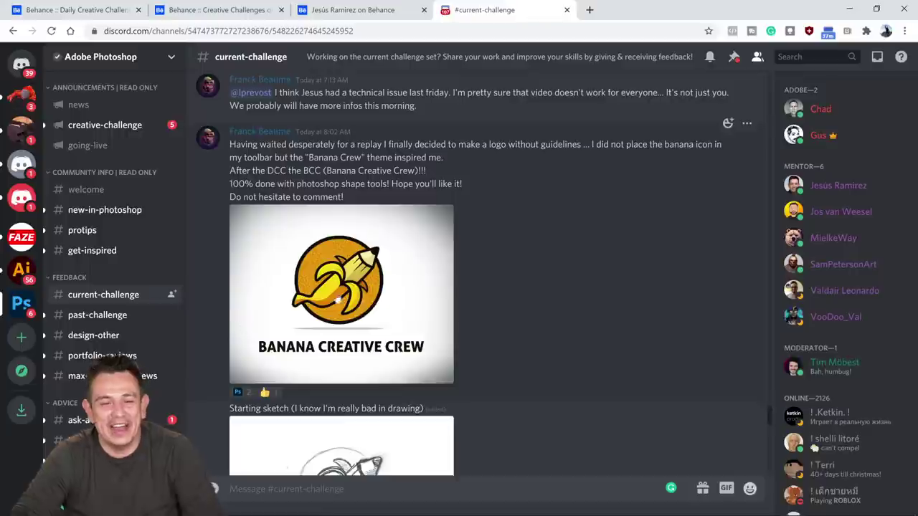
scroll(488, 338, "up", 15)
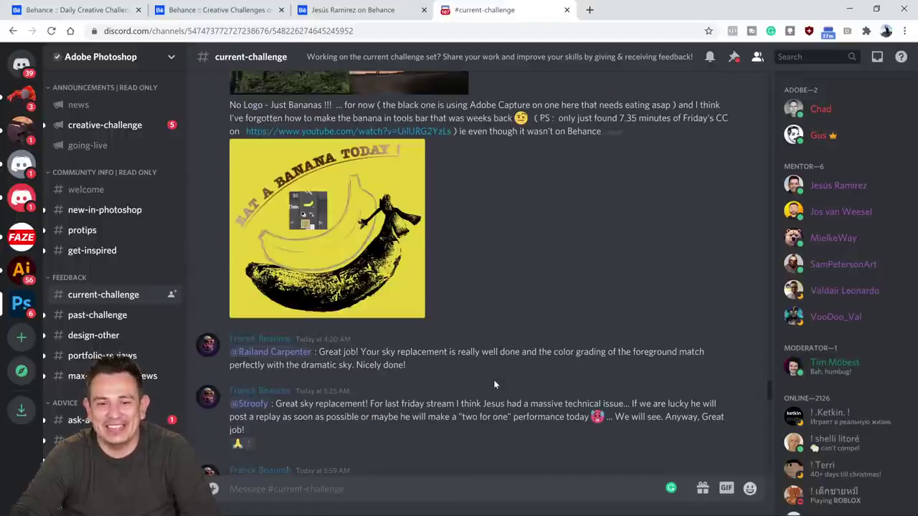
scroll(495, 386, "up", 20)
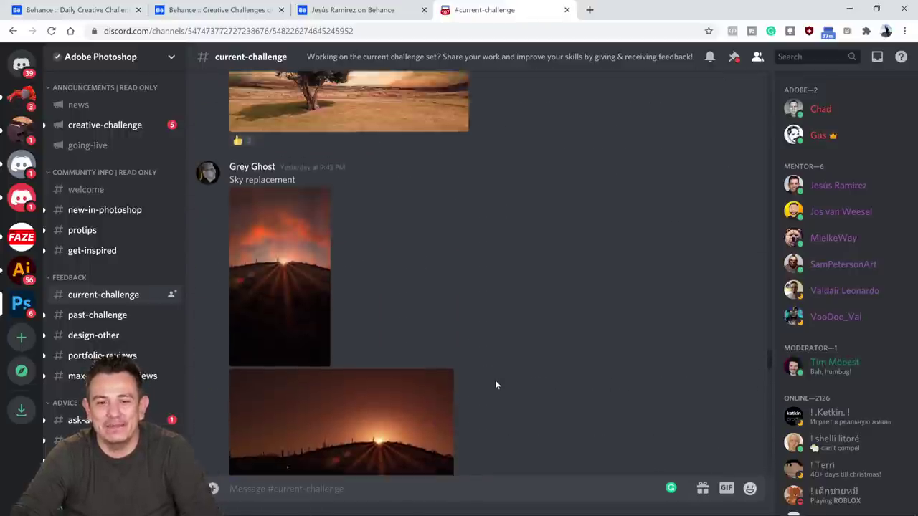
scroll(516, 315, "up", 5)
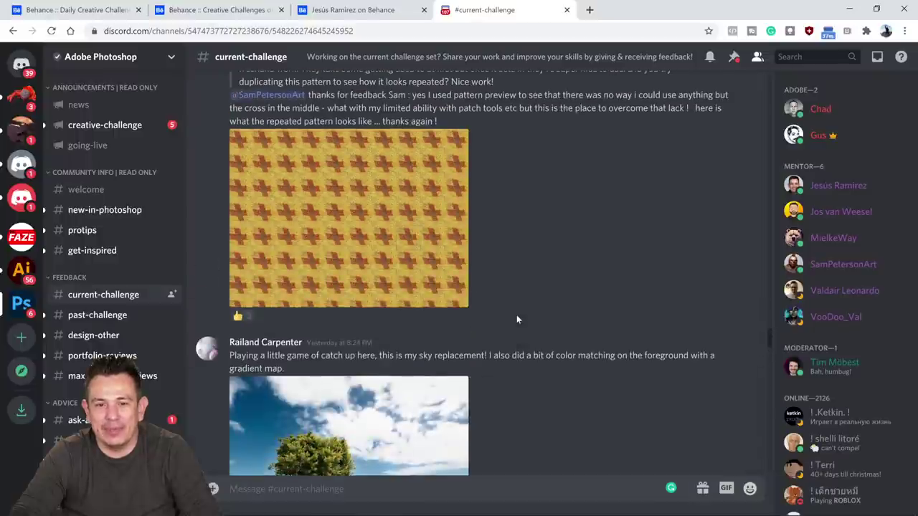
scroll(490, 320, "up", 10)
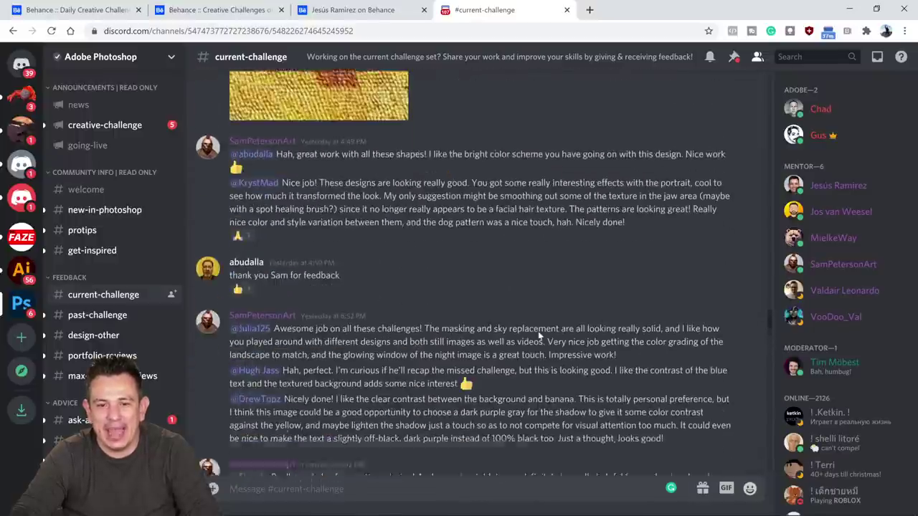
scroll(539, 337, "up", 5)
scroll(532, 341, "down", 12)
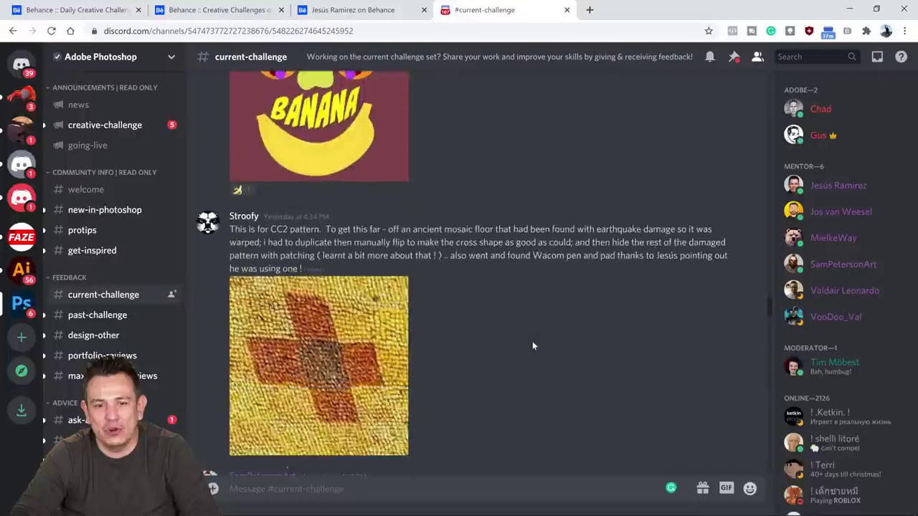
scroll(531, 351, "down", 15)
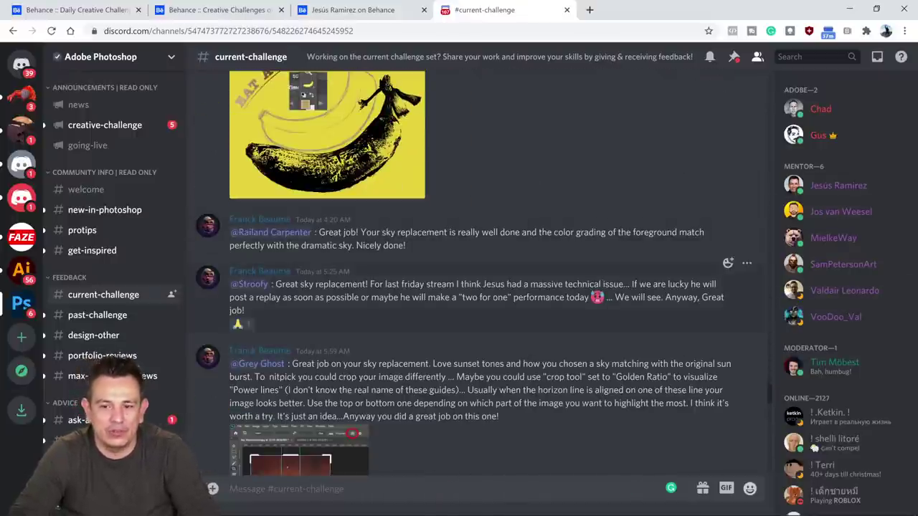
scroll(502, 345, "down", 3)
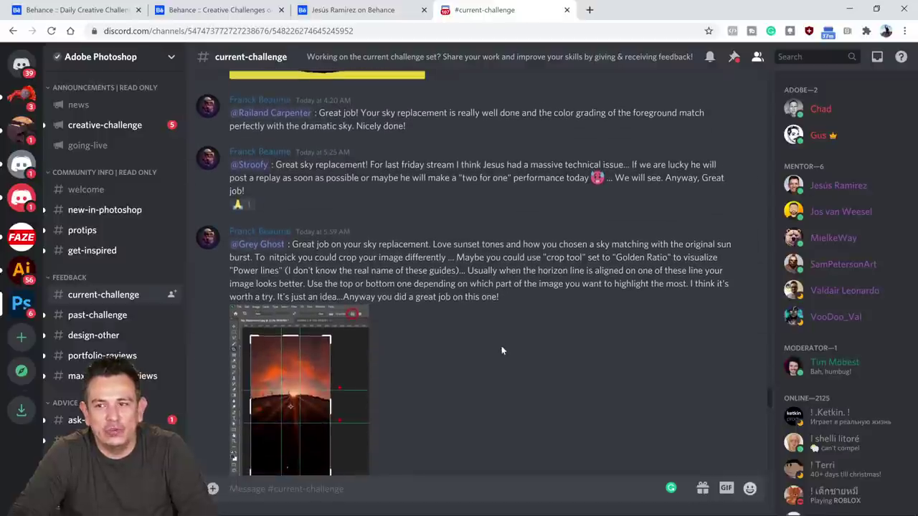
left_click(378, 11)
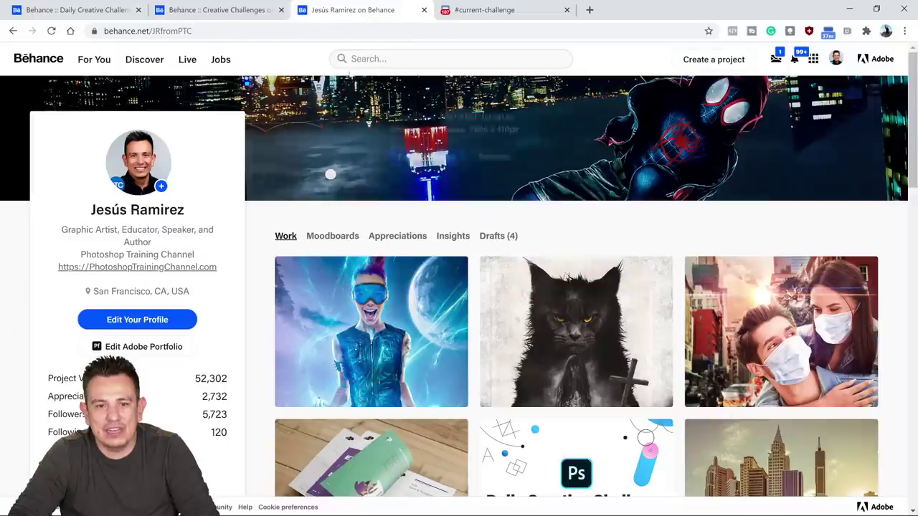
left_click(215, 7)
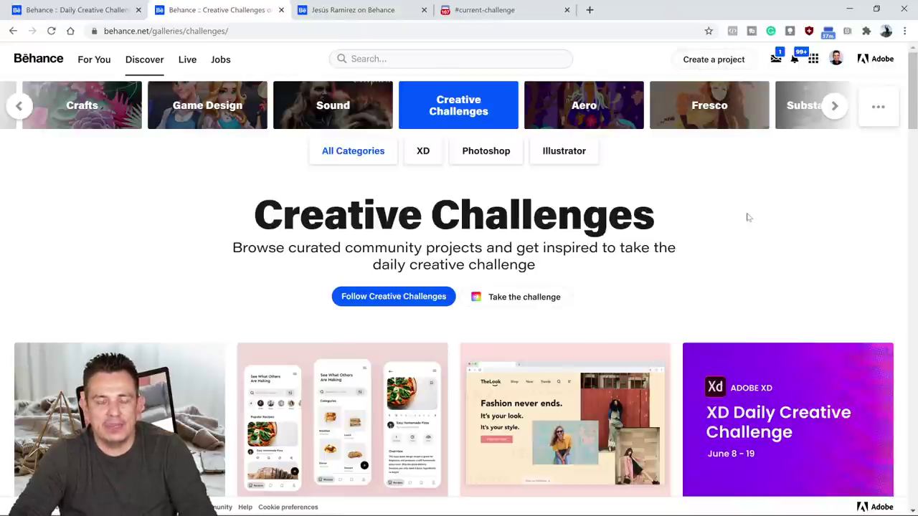
scroll(746, 217, "down", 1)
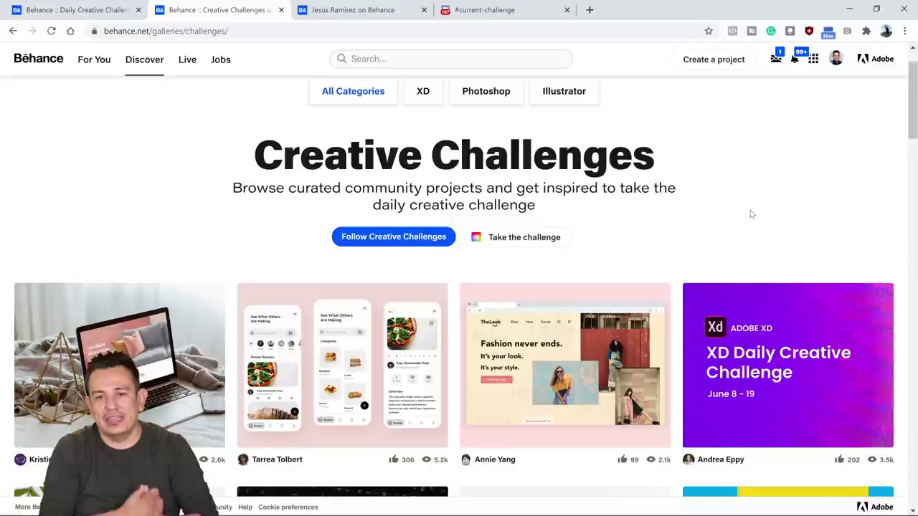
scroll(751, 213, "down", 7)
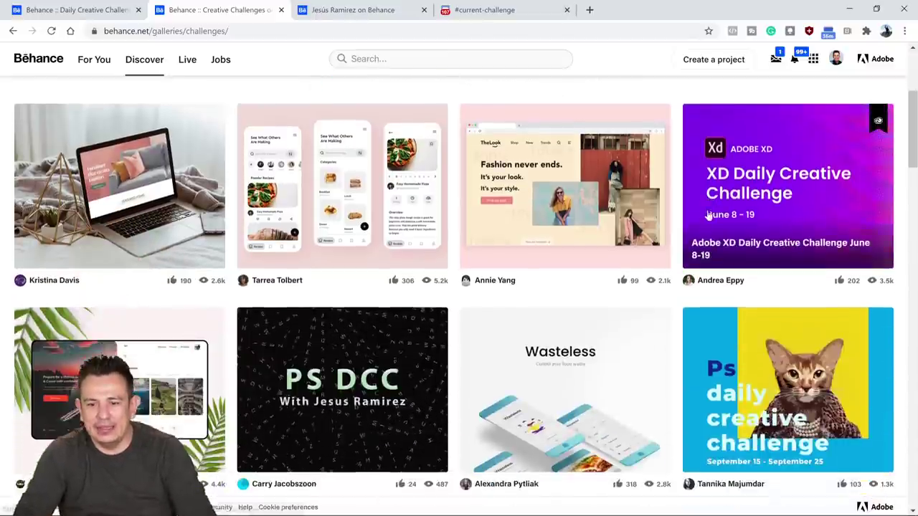
scroll(681, 257, "down", 5)
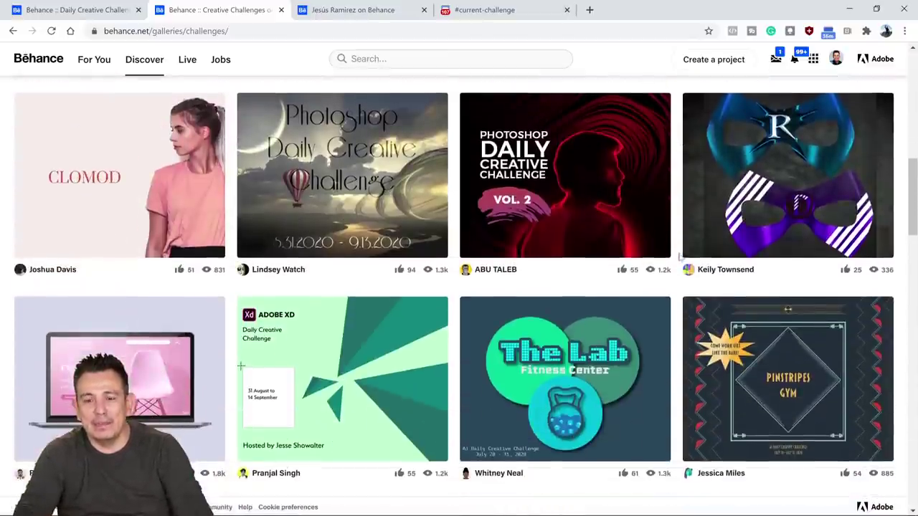
scroll(676, 258, "up", 12)
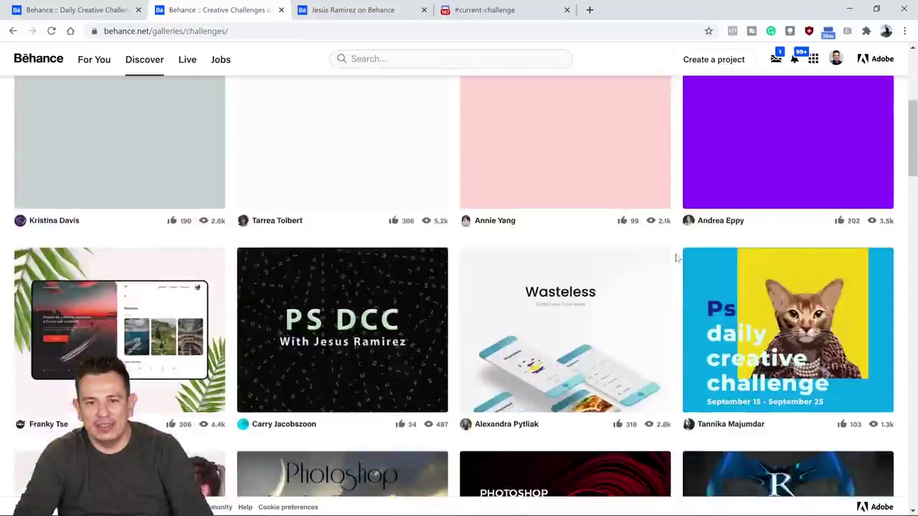
left_click(373, 9)
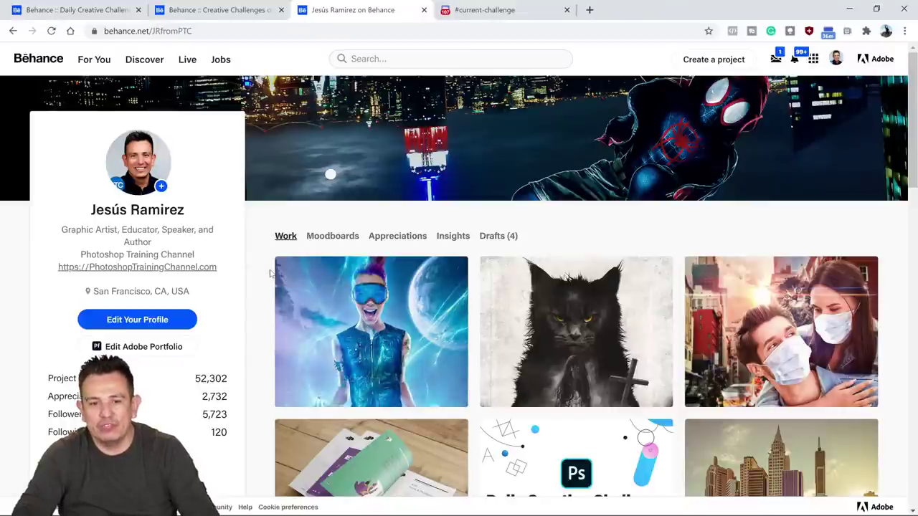
Scroll the Behance profile down to the artist statement, tags and Dino World project
scroll(263, 278, "down", 3)
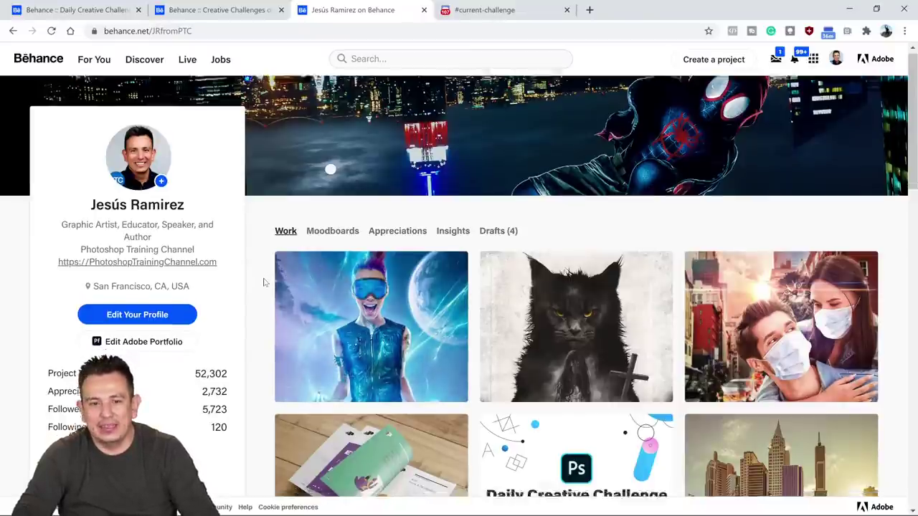
scroll(263, 281, "up", 3)
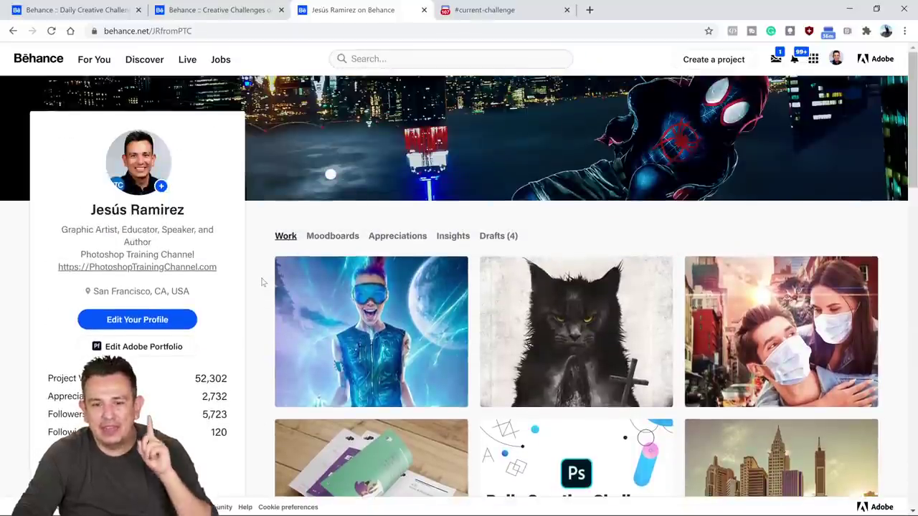
scroll(262, 283, "down", 3)
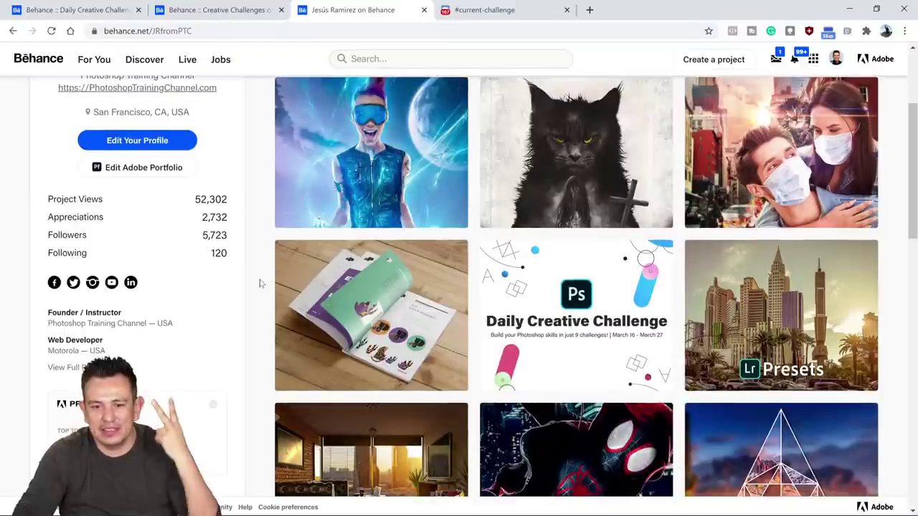
scroll(262, 283, "down", 8)
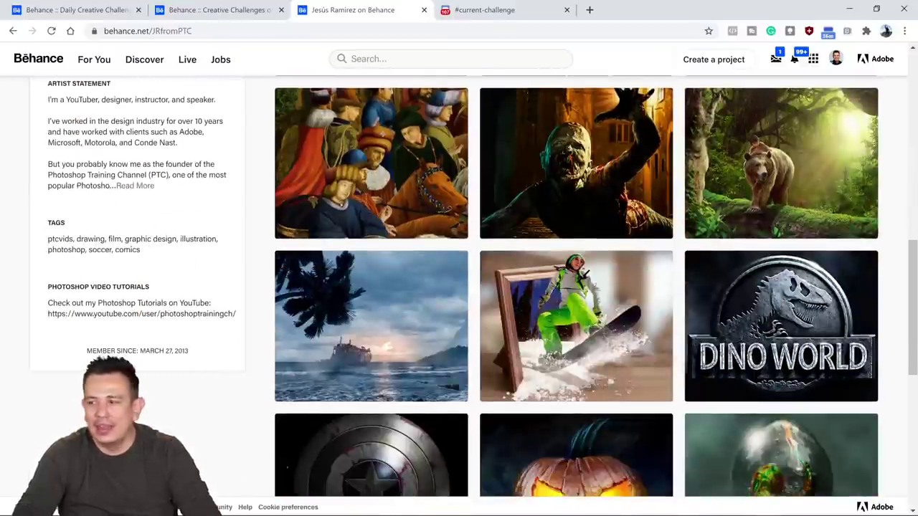